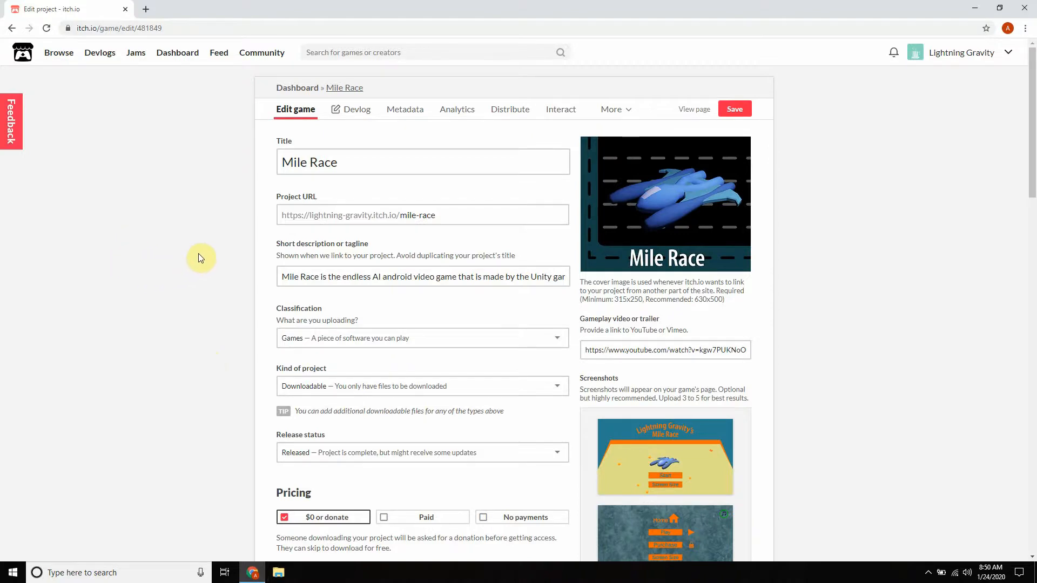
- Review the Mile Race project's edit page, including the platform options of the uploaded MileRace.apk file
scroll(200, 252, down, 6)
scroll(208, 253, down, 7)
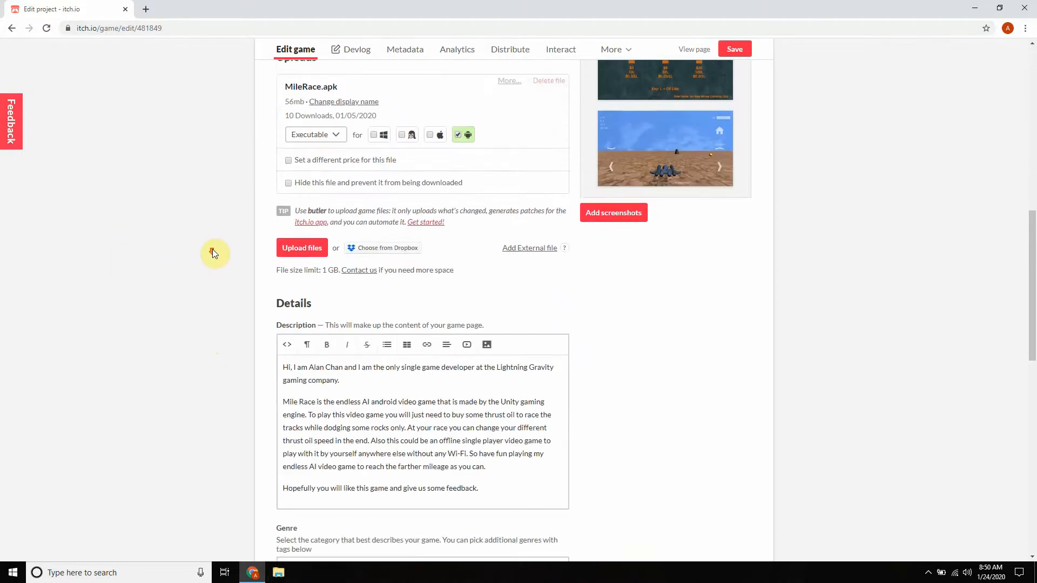
scroll(204, 253, up, 14)
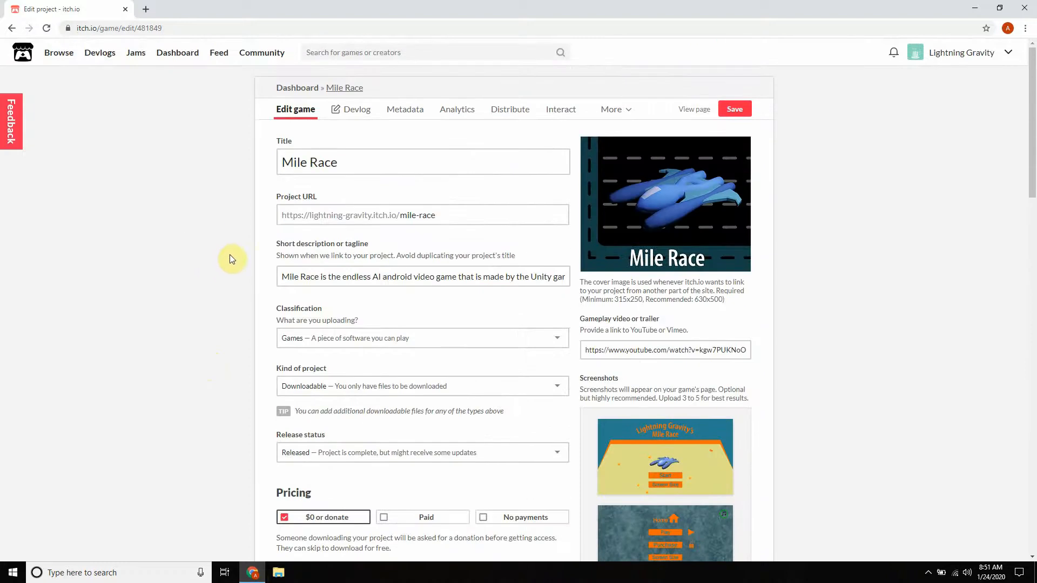
scroll(226, 265, down, 8)
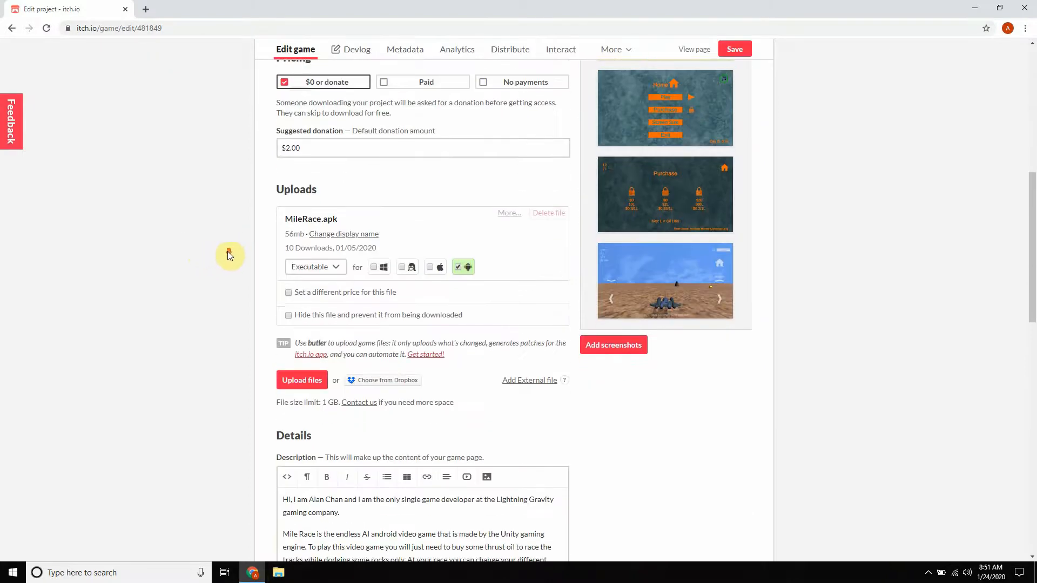
scroll(226, 251, down, 2)
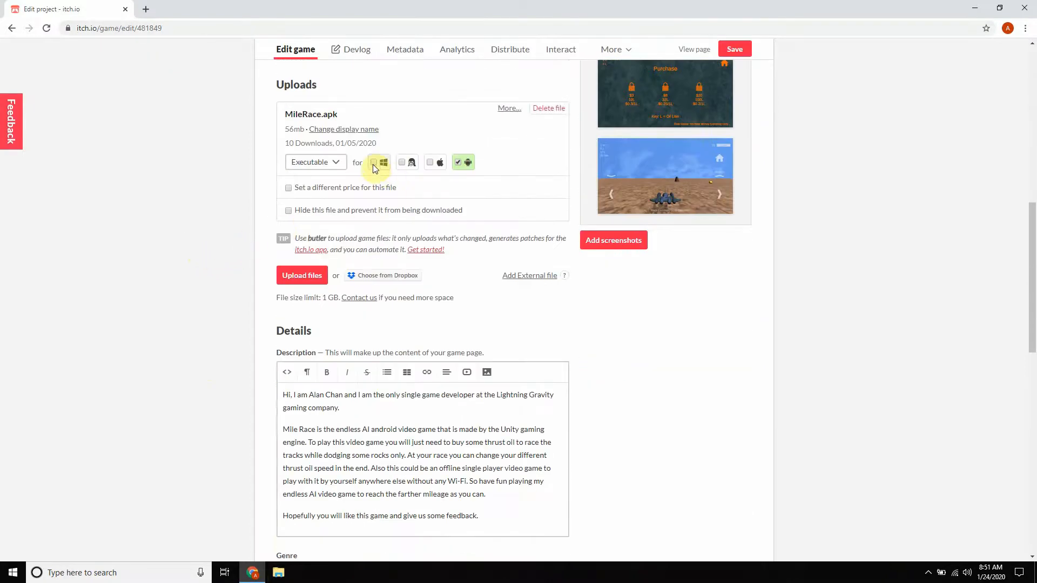
scroll(166, 201, up, 10)
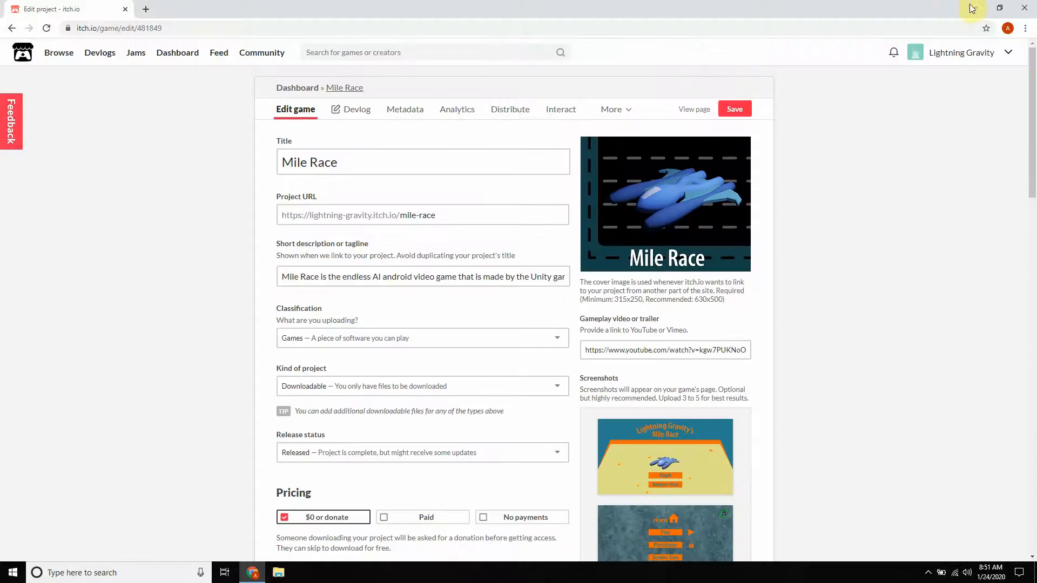
- Switch to Unity Hub and open the MileRace_025 project in the Unity editor
click(972, 8)
click(138, 575)
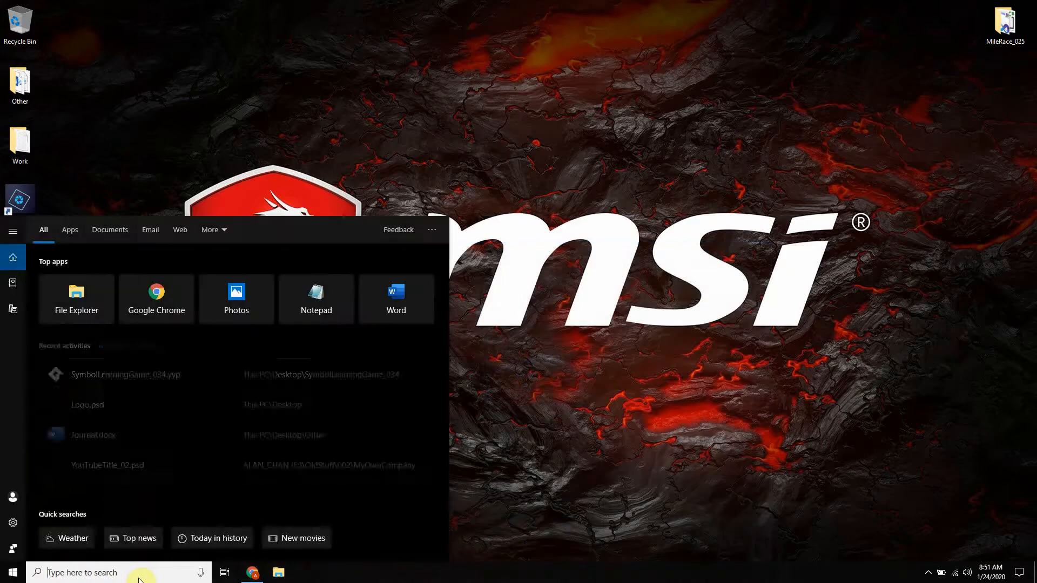
text(unit)
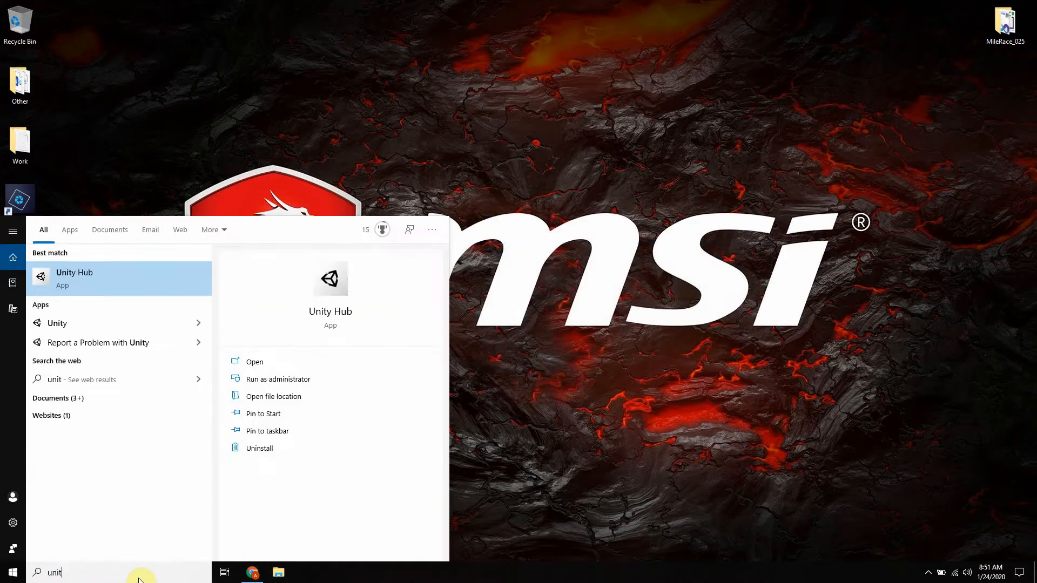
key(Return)
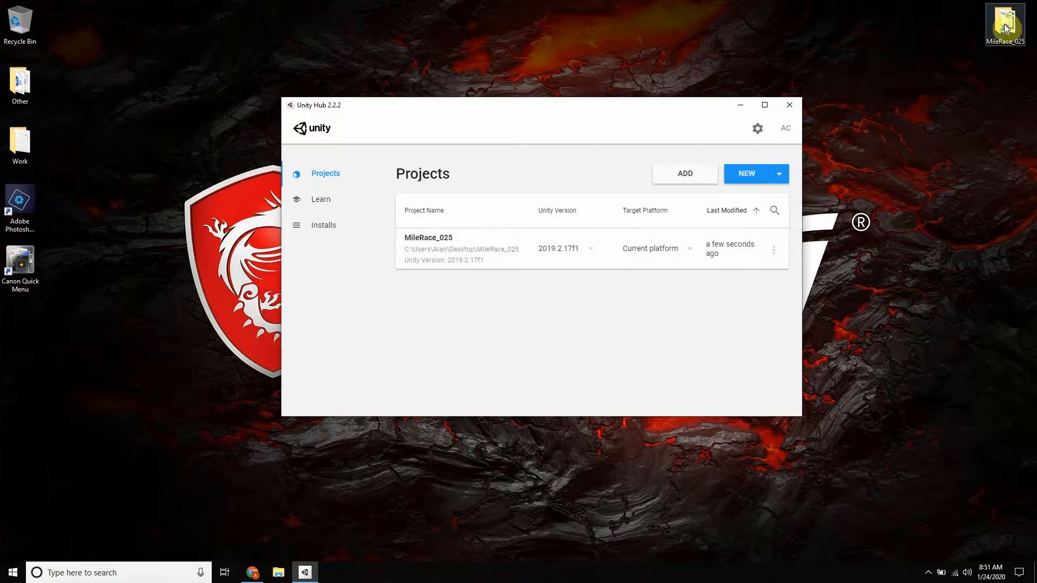
click(442, 254)
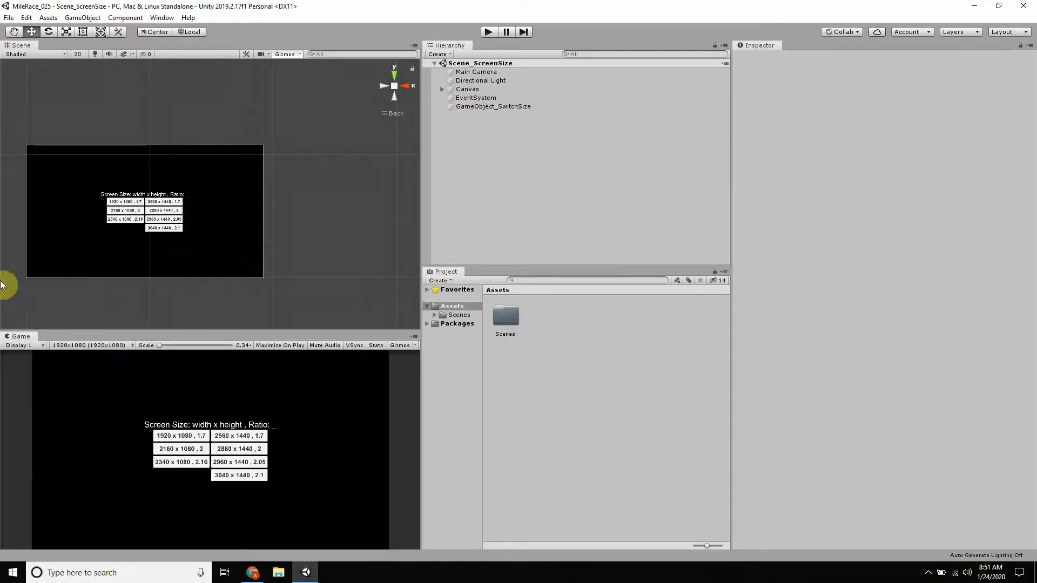
- Open the project's build settings and look through the list of available platforms
click(10, 18)
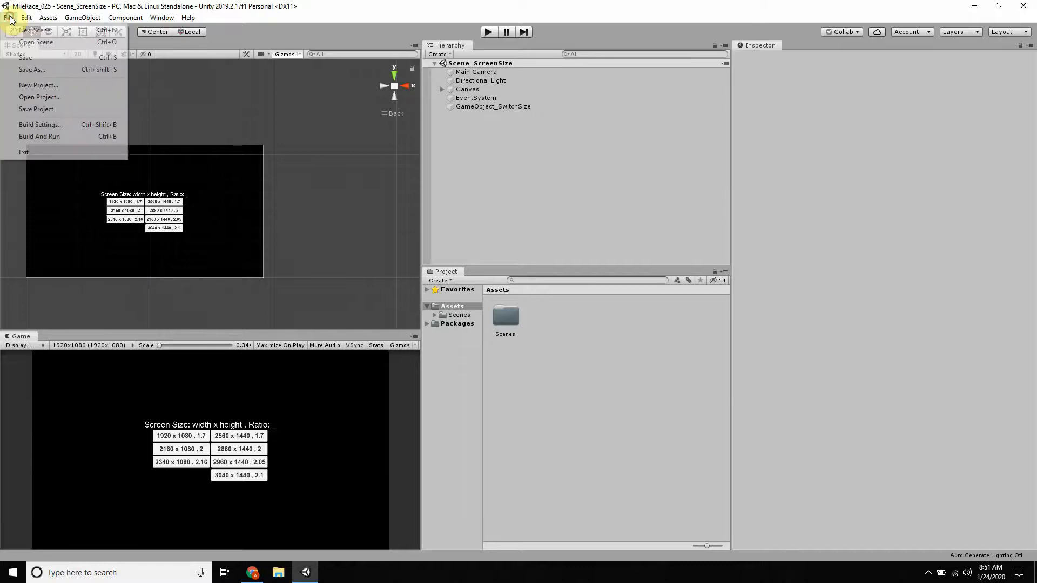
click(35, 127)
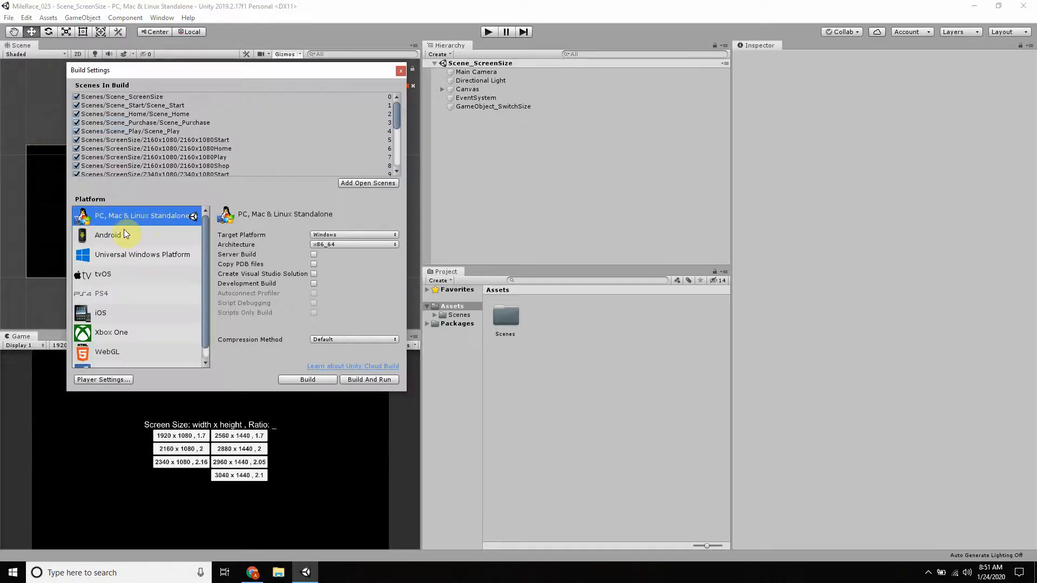
scroll(124, 266, down, 1)
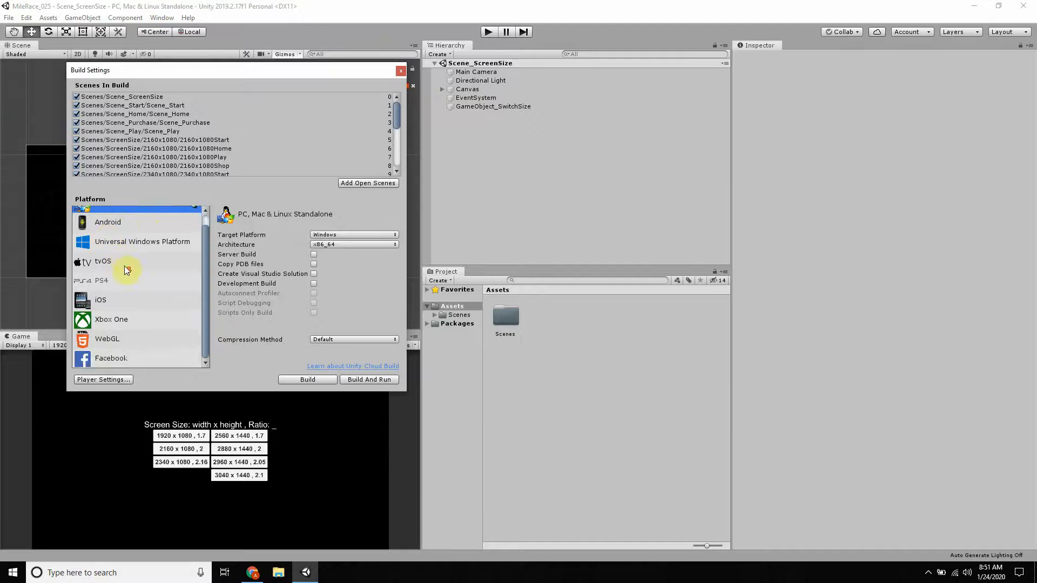
scroll(125, 267, up, 1)
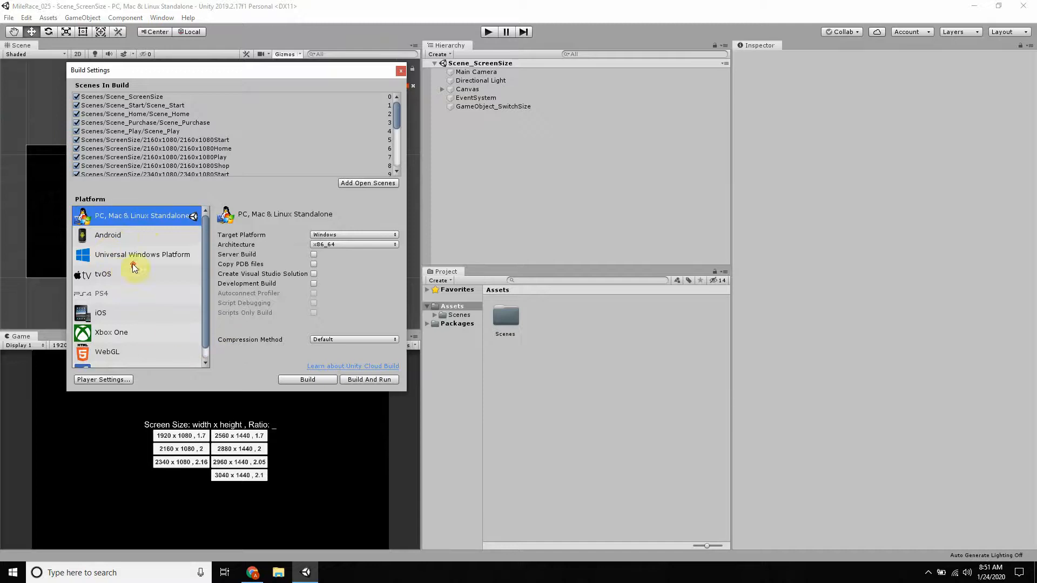
- Examine the player settings for PC, Mac & Linux Standalone, including Other Settings and the product details, and close them
click(113, 379)
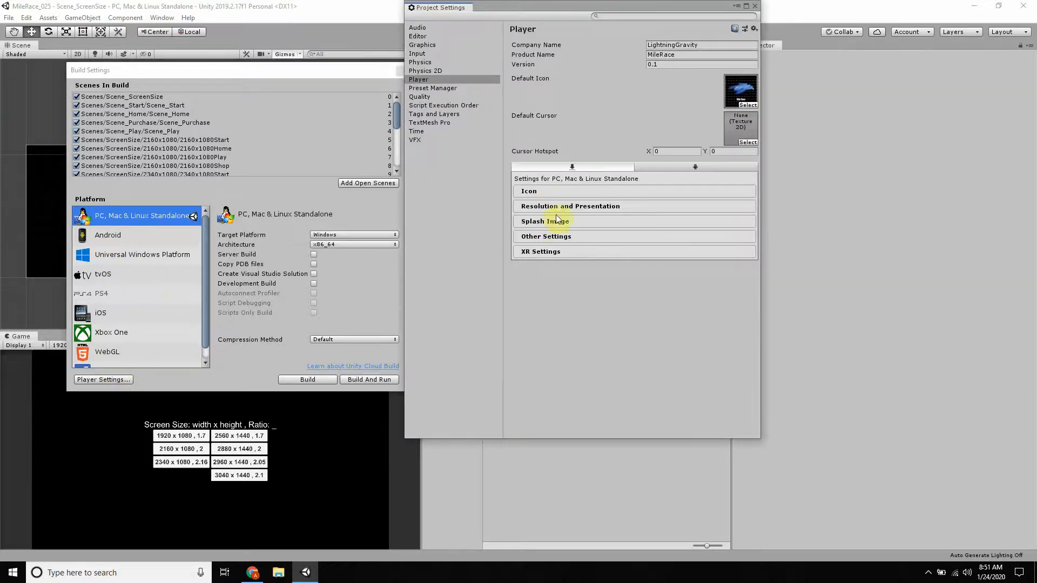
click(545, 236)
scroll(636, 250, down, 10)
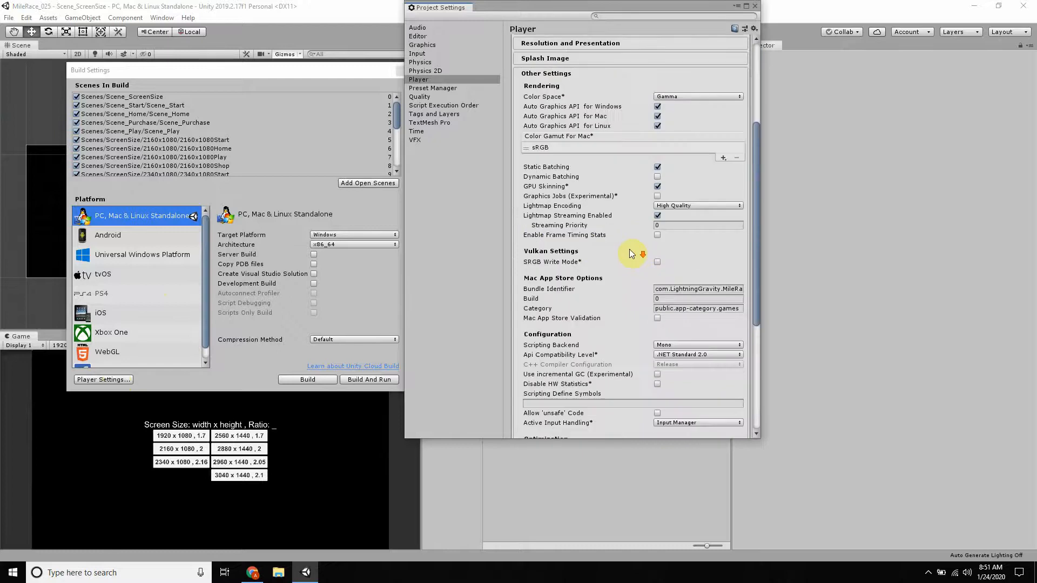
scroll(654, 247, up, 8)
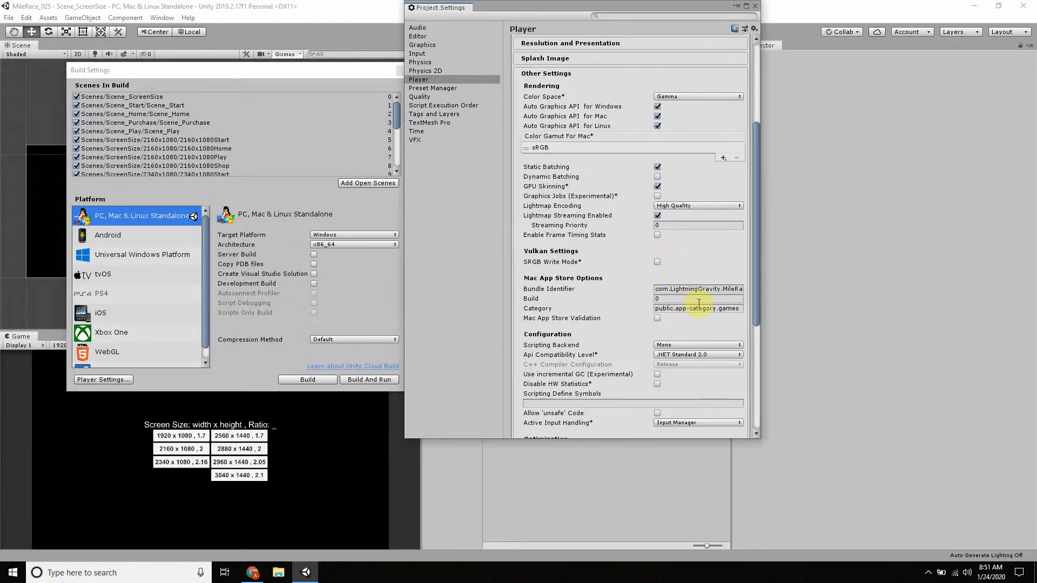
scroll(680, 264, up, 3)
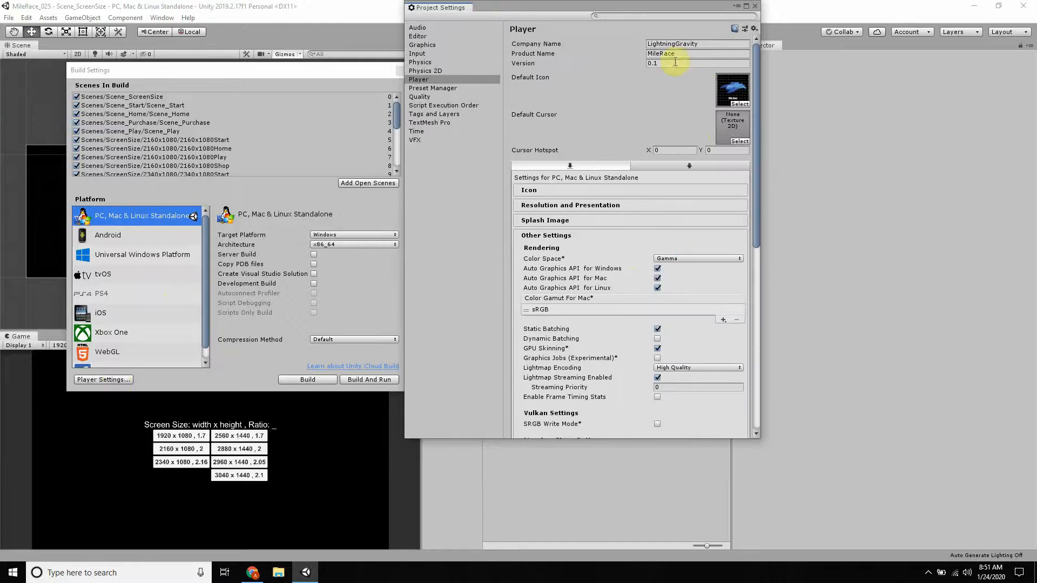
click(754, 6)
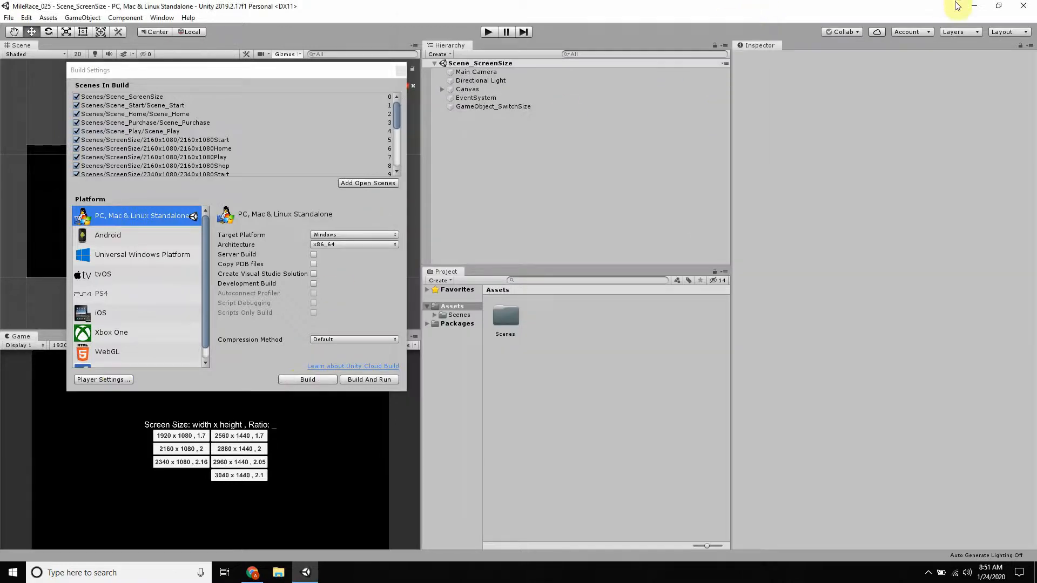
- Create a new folder named MileRace on the Windows desktop
click(974, 6)
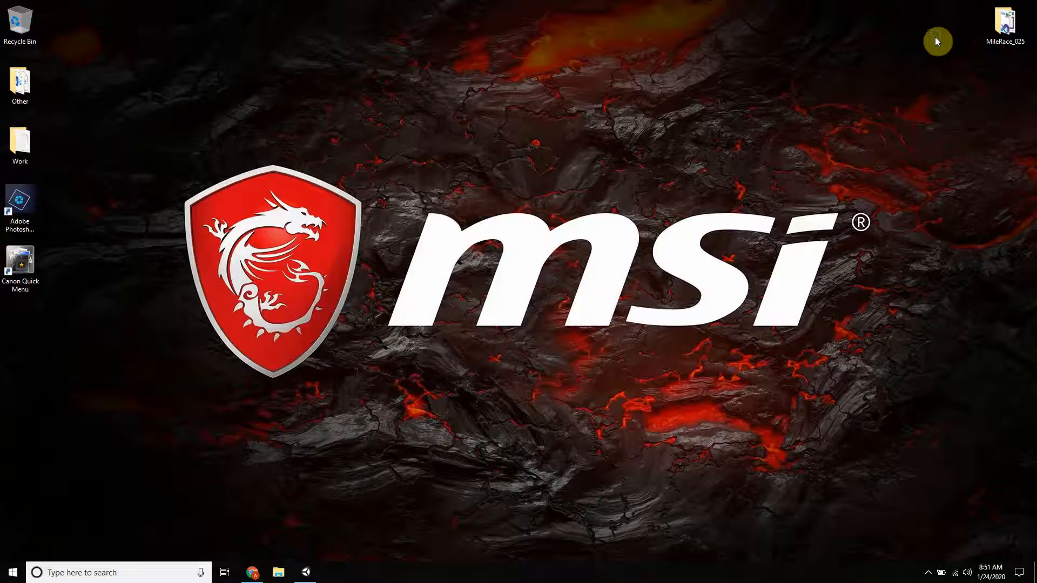
right_click(997, 86)
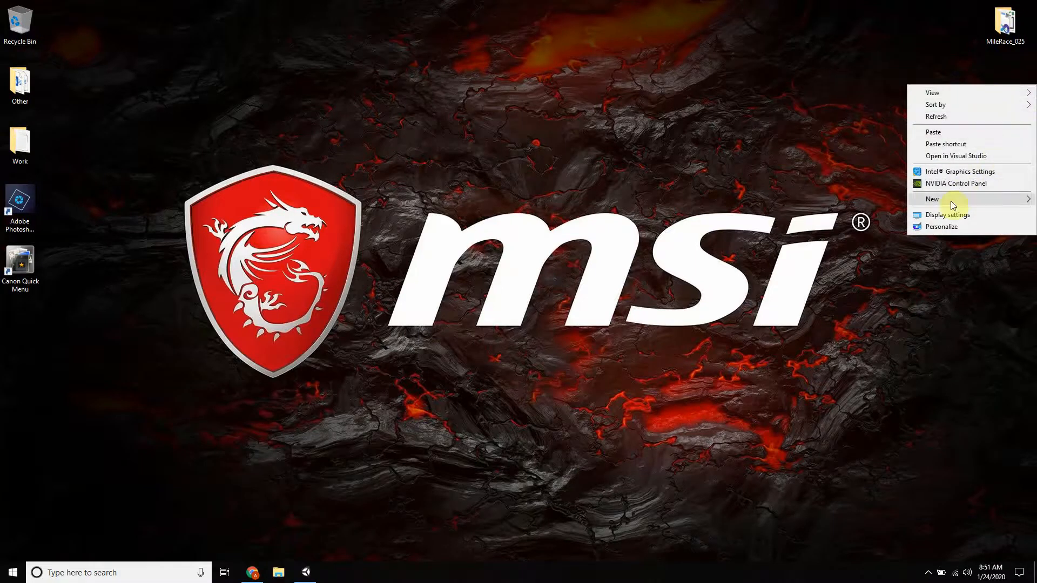
mouse_move(952, 204)
click(847, 200)
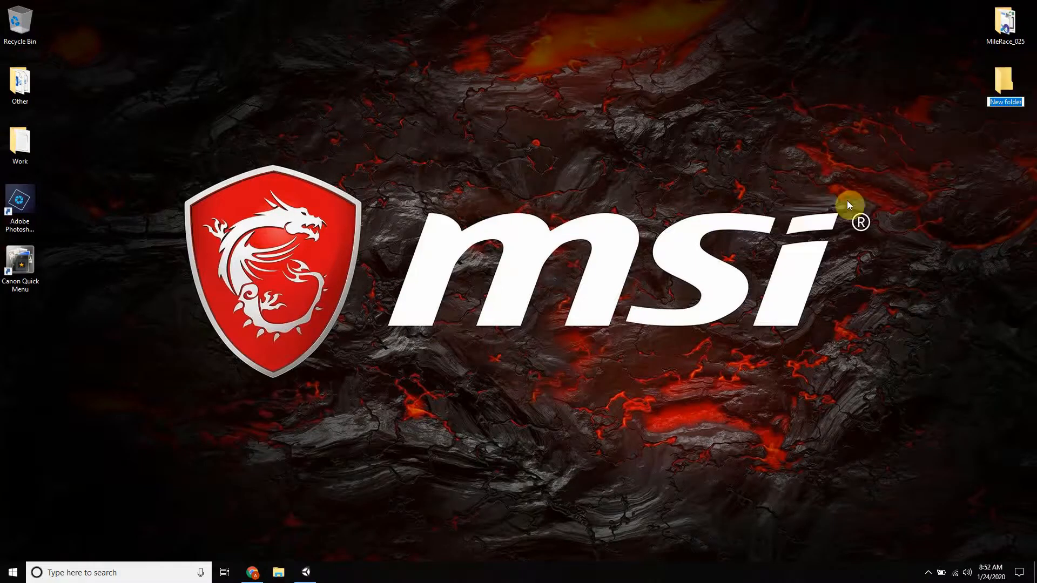
text(MileRace)
key(Return)
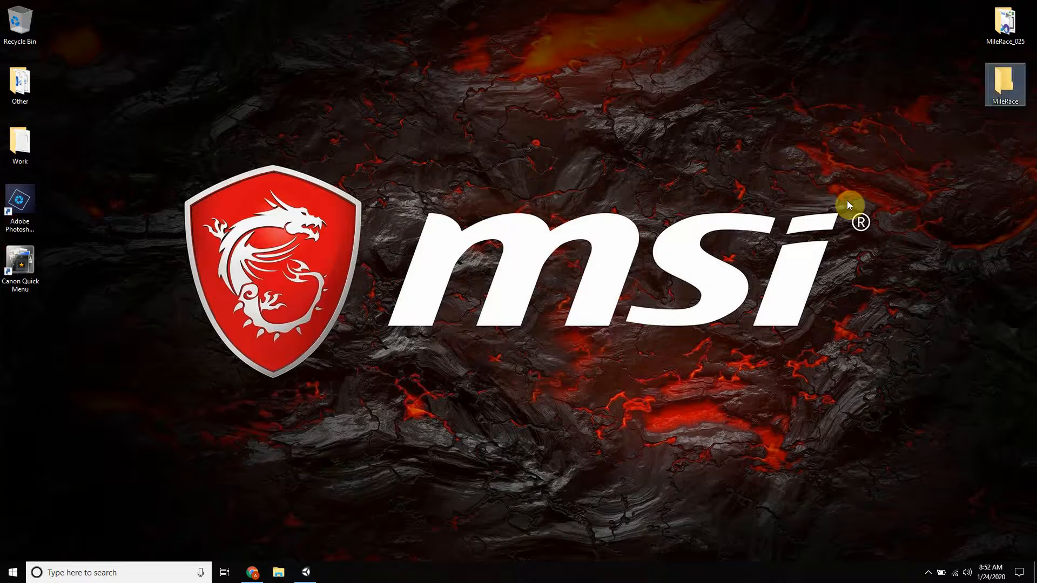
click(955, 152)
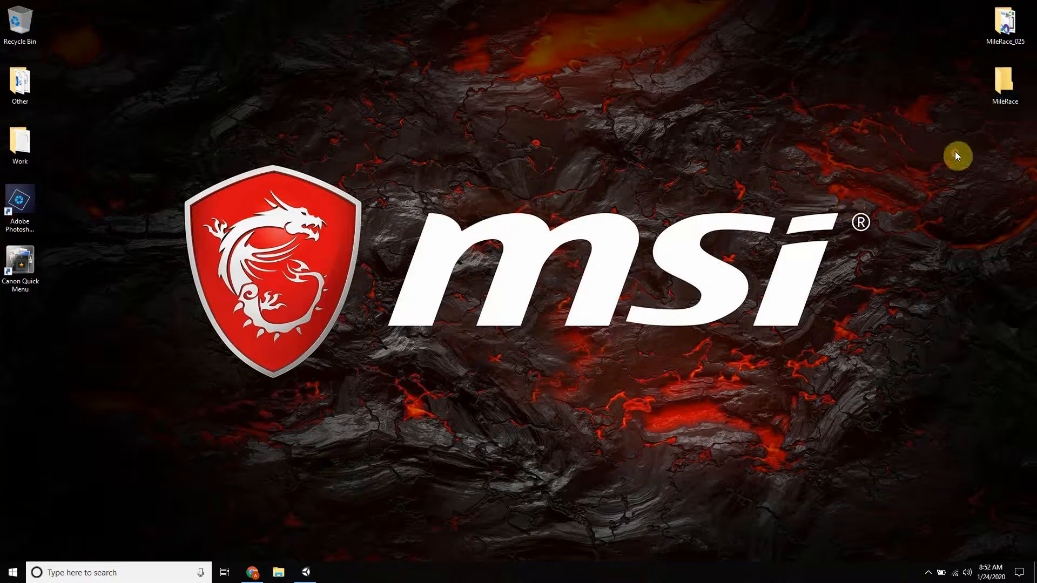
- Return to Unity and build the Windows x86_64 version of the game into the desktop's MileRace folder
click(306, 571)
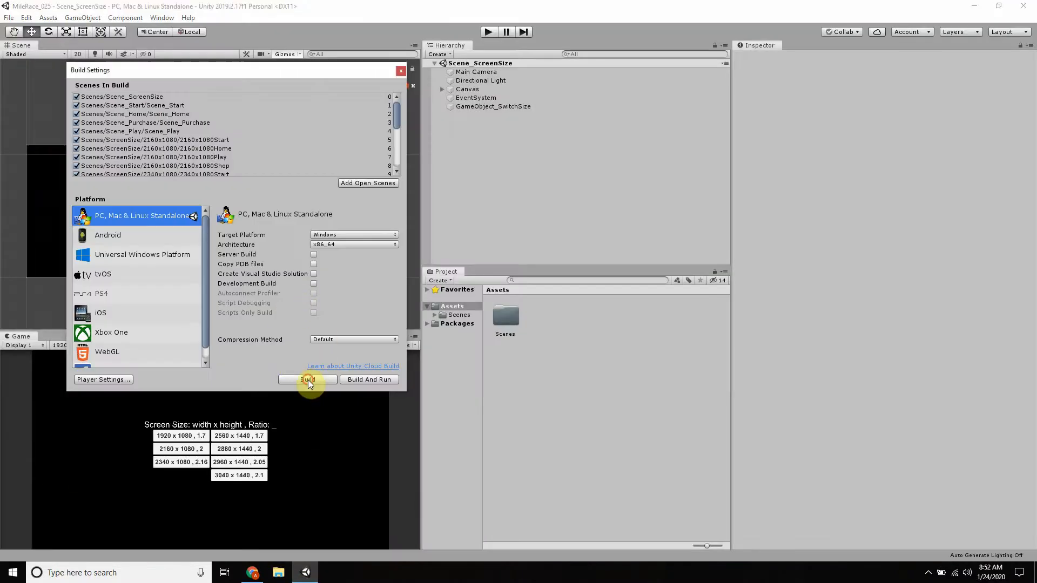
click(307, 380)
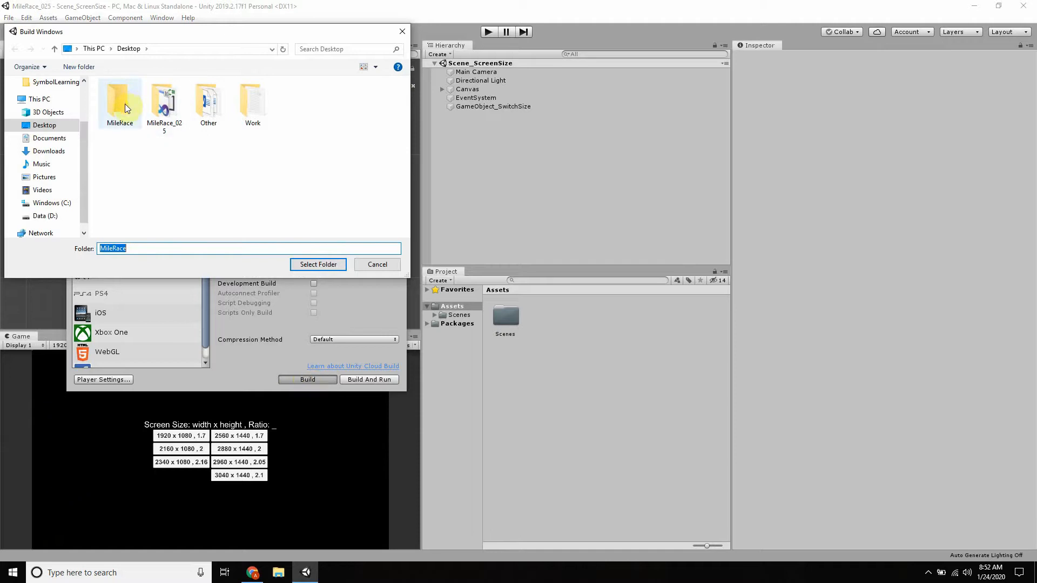
click(210, 157)
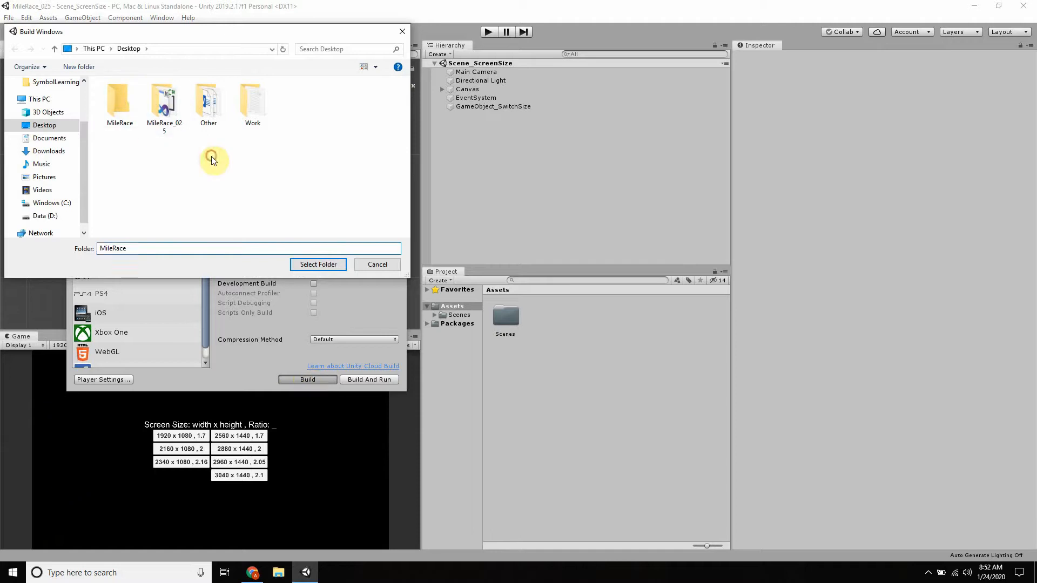
double_click(116, 106)
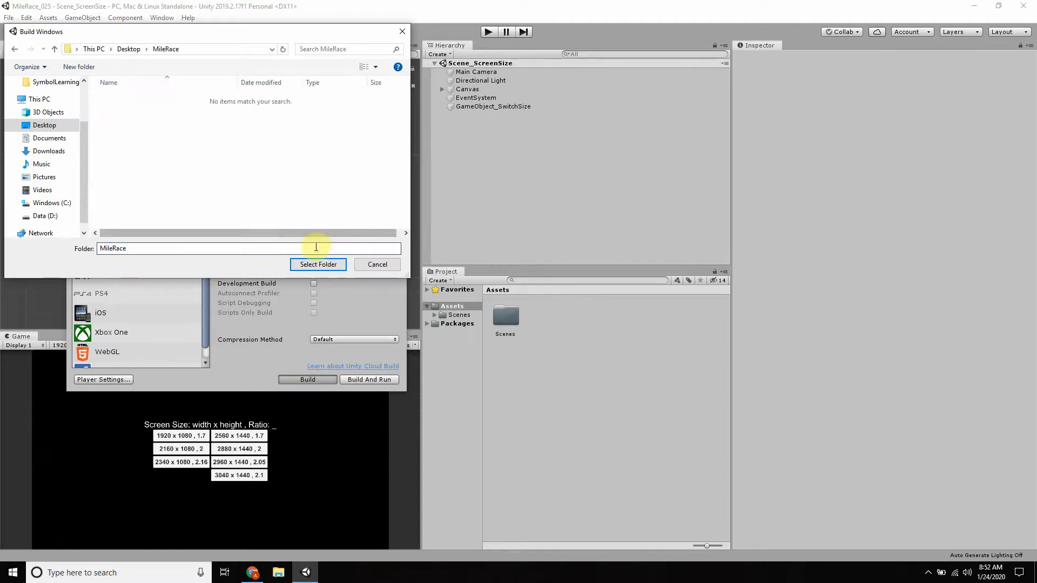
click(318, 264)
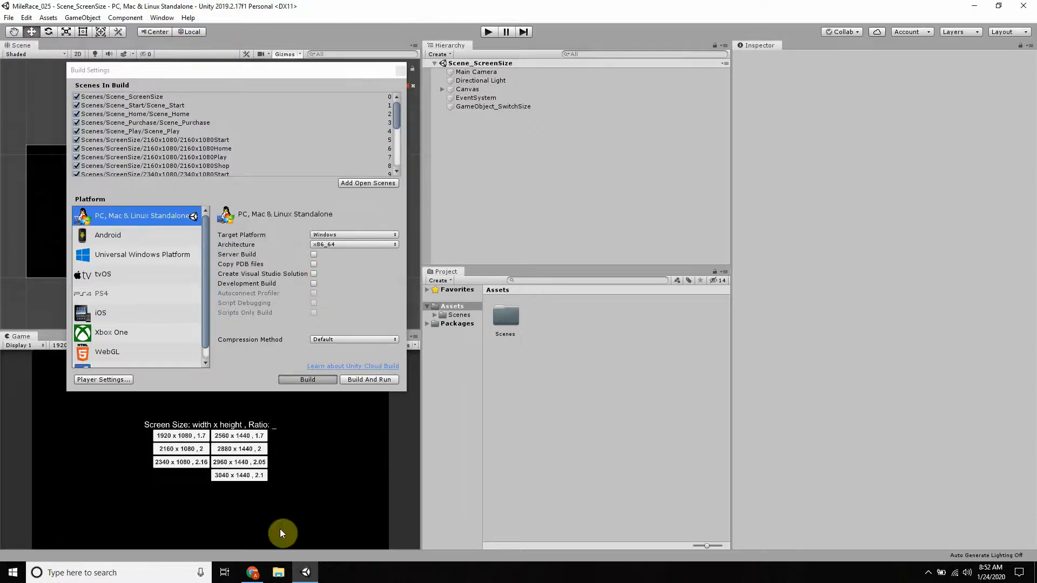
mouse_move(304, 576)
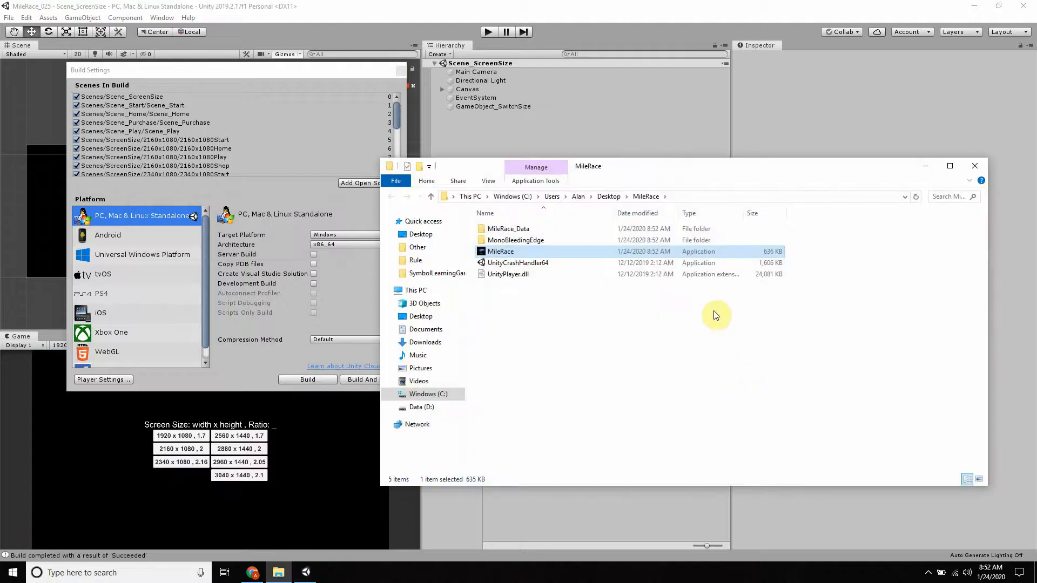
- Inspect the built files in the MileRace folder, reopening it from the desktop, and close the folder window
click(586, 347)
click(977, 5)
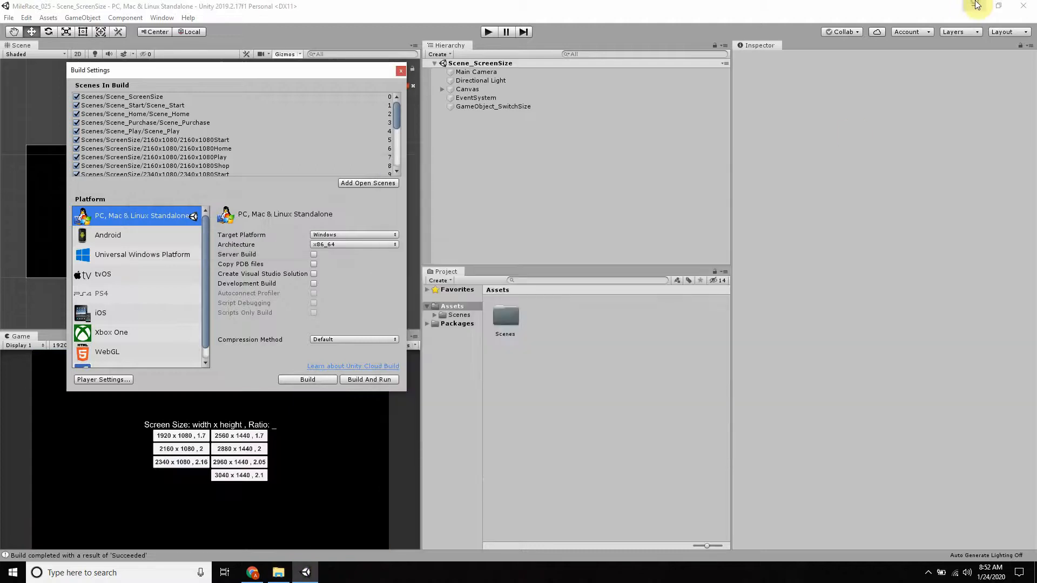
click(974, 8)
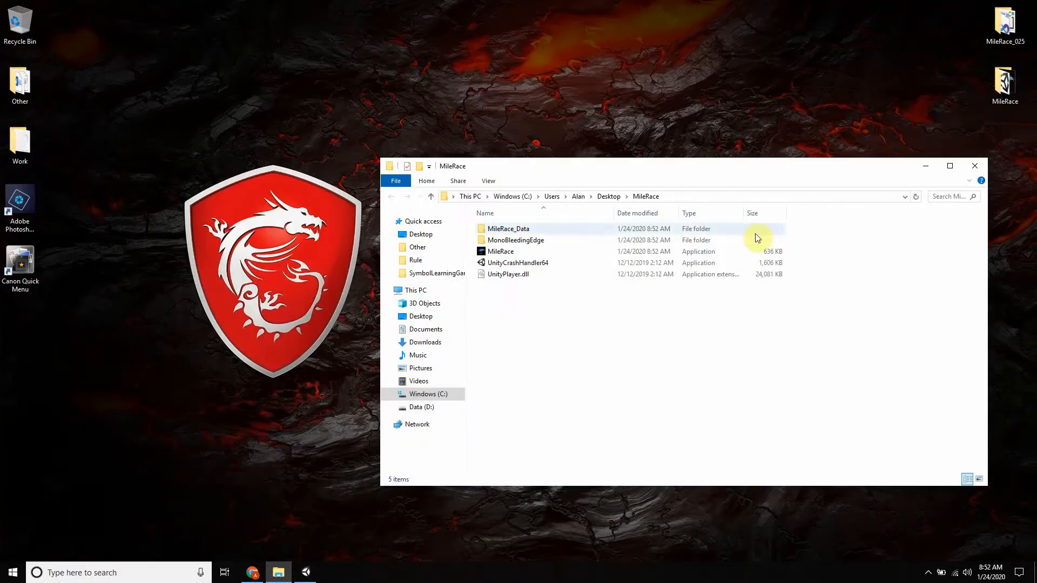
click(974, 166)
double_click(1005, 97)
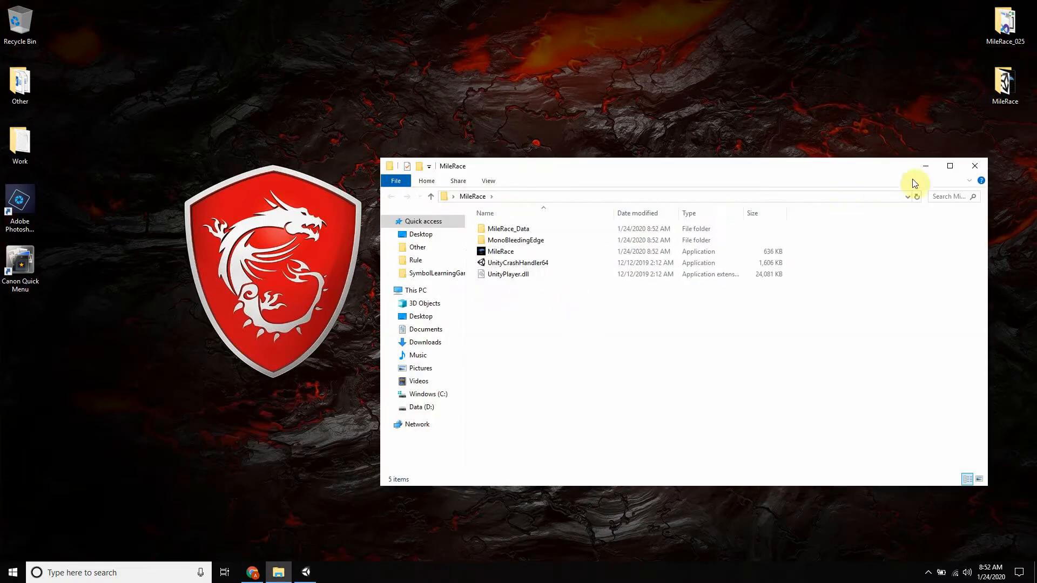
click(972, 166)
click(298, 572)
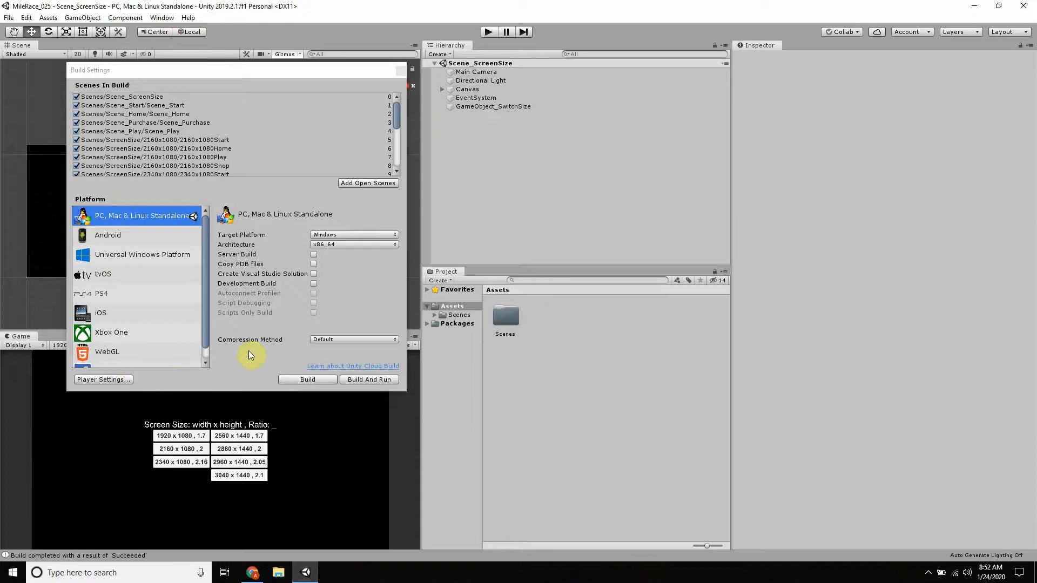
click(297, 379)
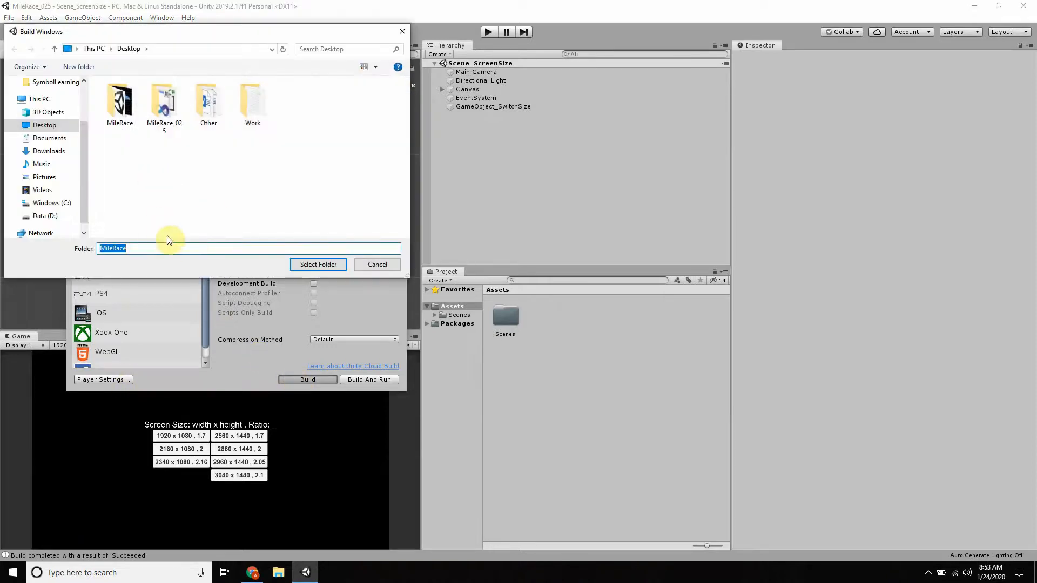
right_click(222, 180)
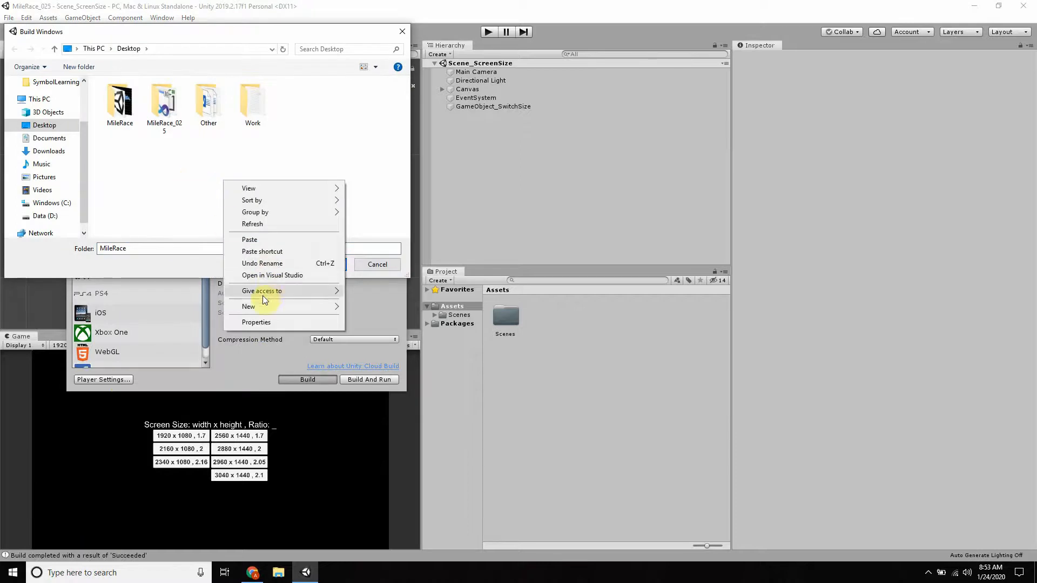
click(196, 204)
right_click(181, 164)
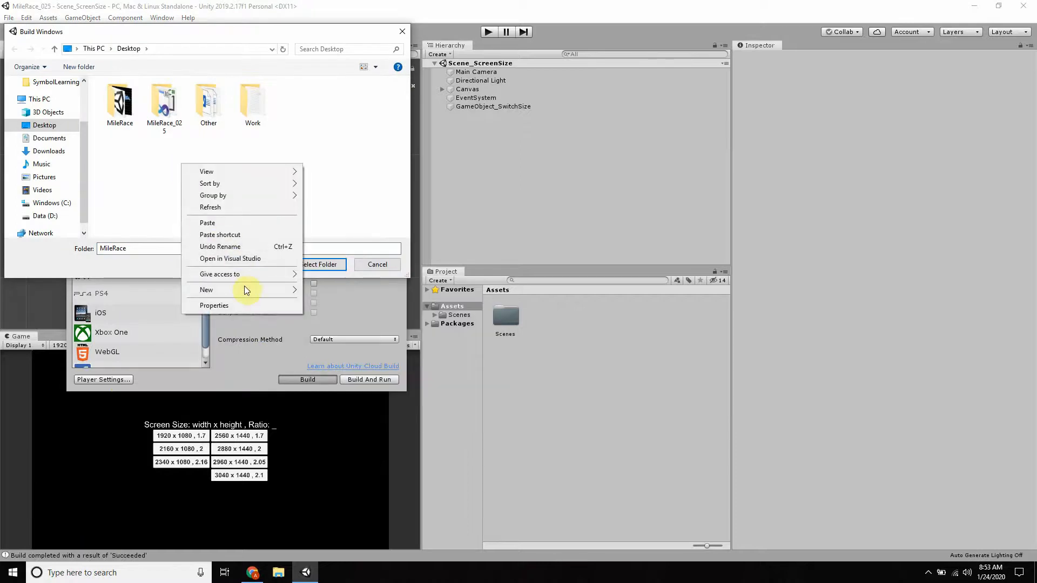
mouse_move(252, 291)
click(335, 196)
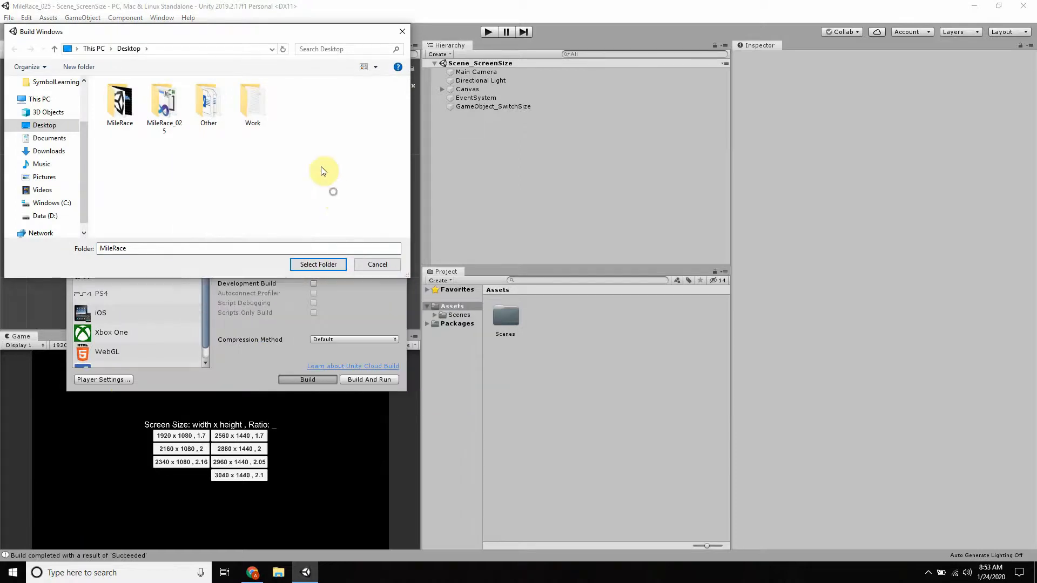
click(402, 31)
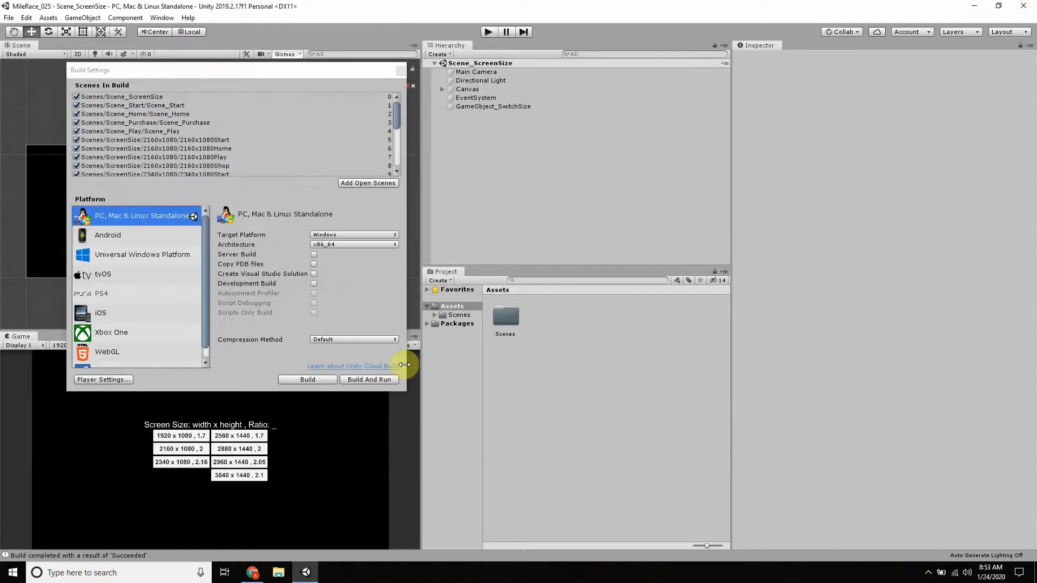
- Close Unity's Build Settings window and minimize Unity to return to the desktop
click(400, 71)
click(987, 5)
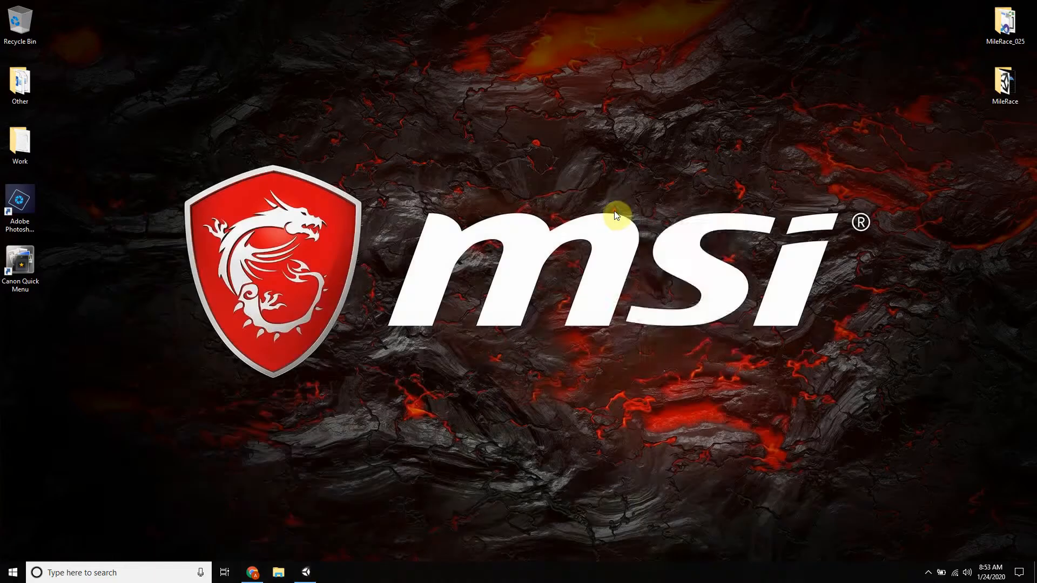
right_click(614, 211)
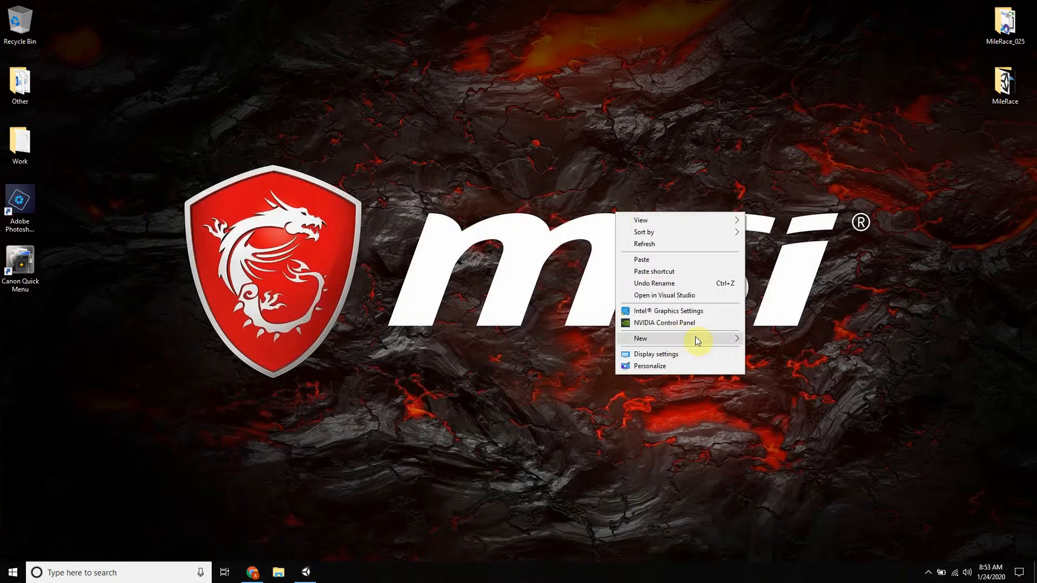
click(810, 160)
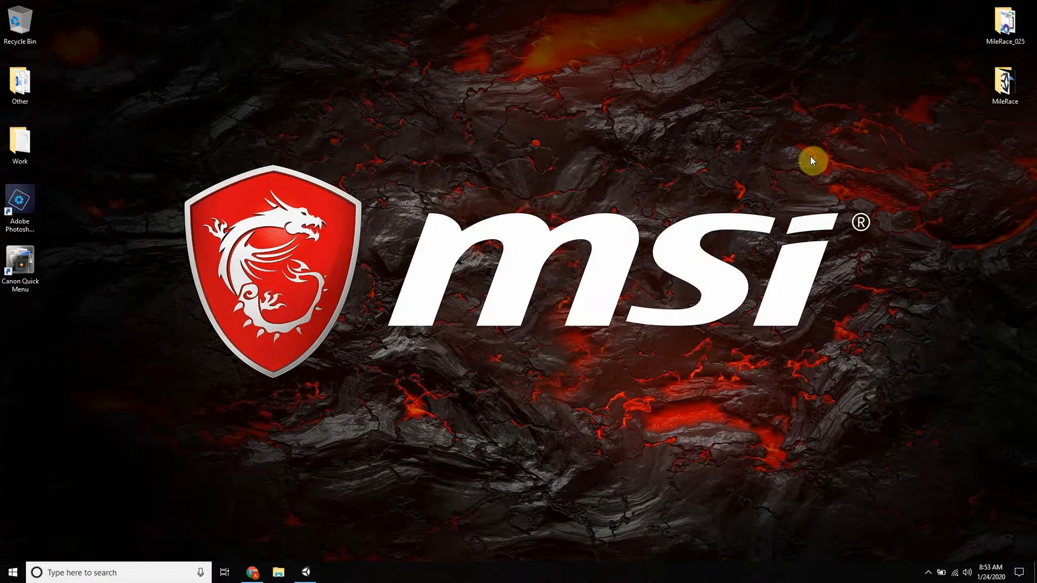
- Open the desktop's MileRace folder to view its files, and examine the Uploads section of the itch.io edit page in Chrome
double_click(996, 88)
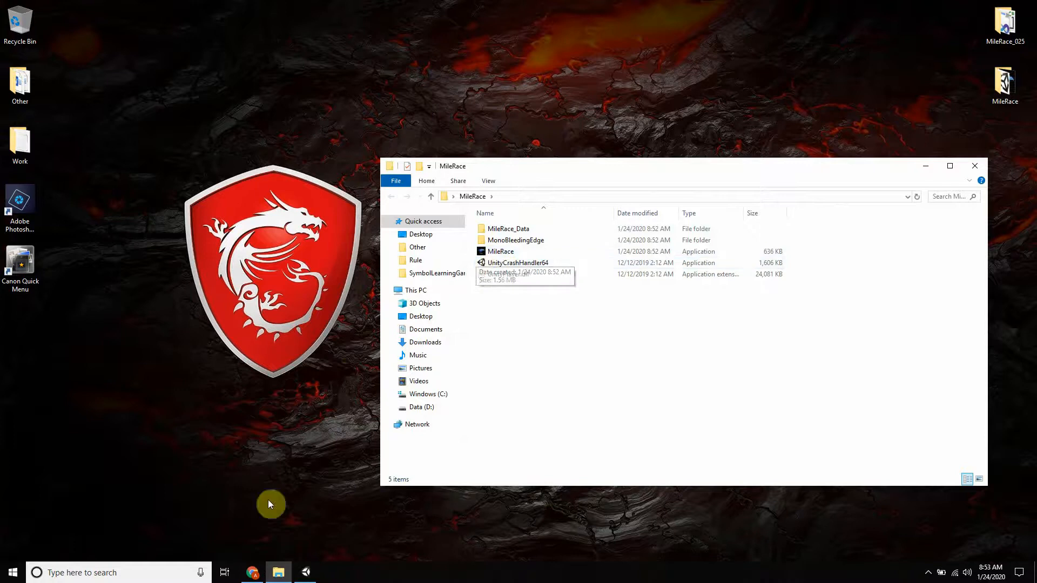
click(253, 572)
scroll(375, 317, down, 11)
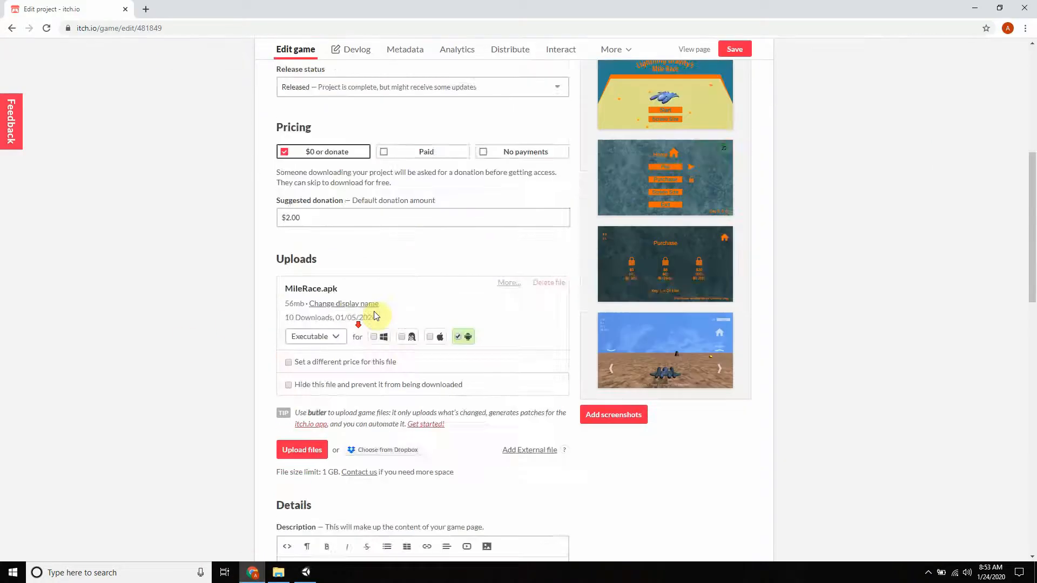
scroll(304, 226, up, 3)
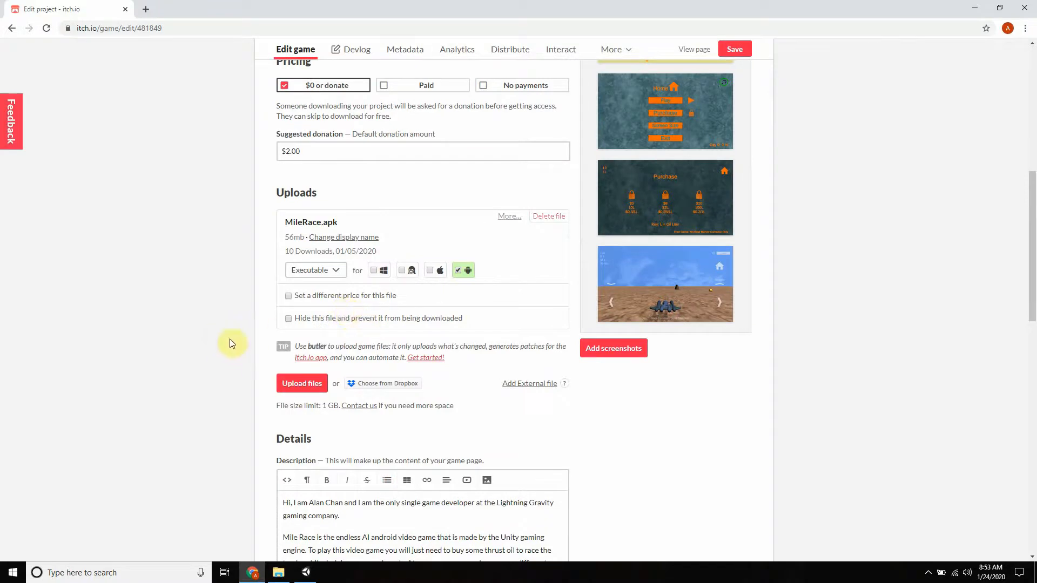
- Minimize Chrome and close the MileRace folder window to clear the desktop
click(304, 574)
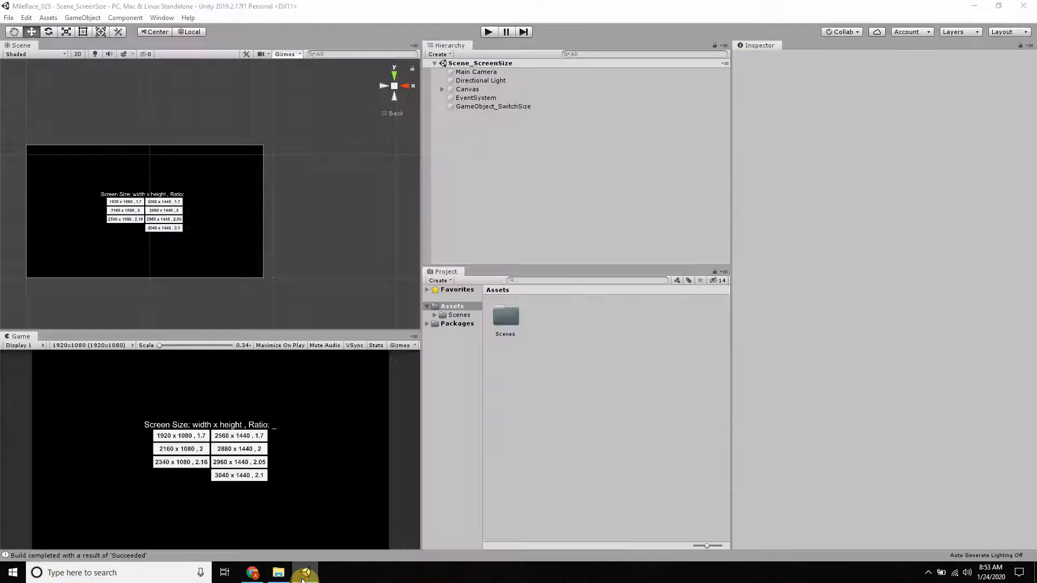
click(304, 575)
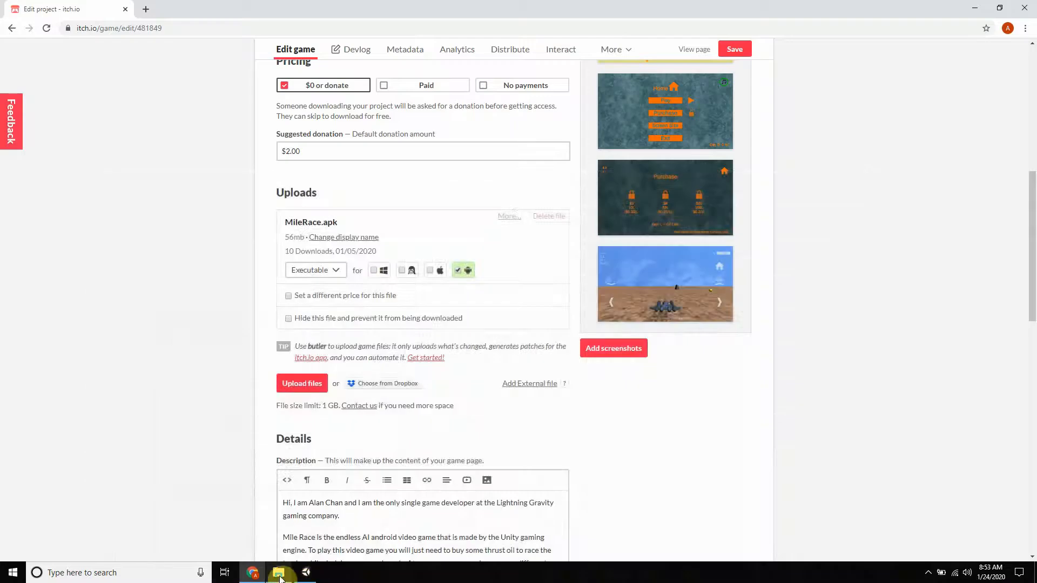
click(974, 10)
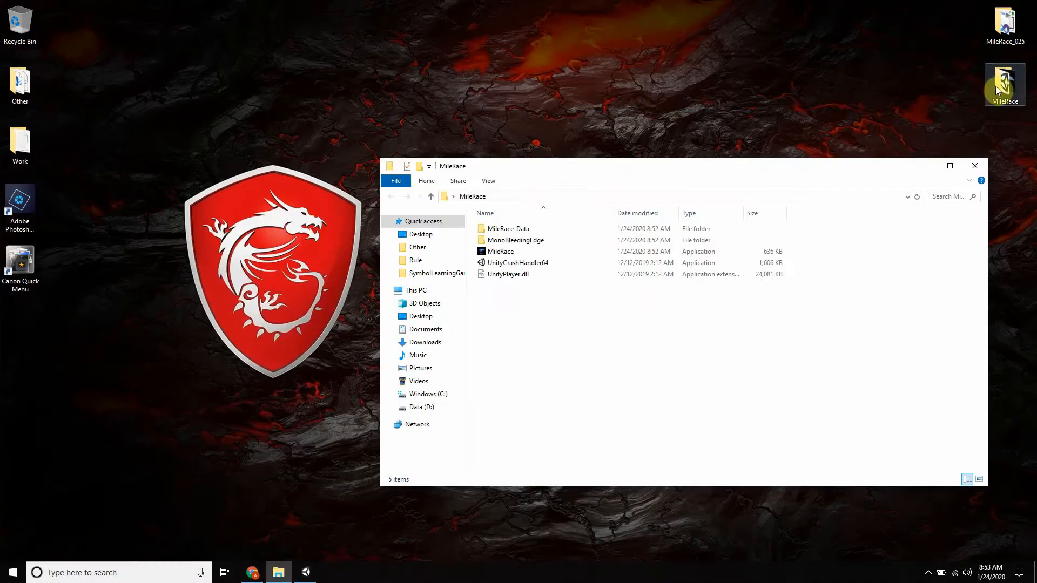
click(976, 165)
right_click(1004, 81)
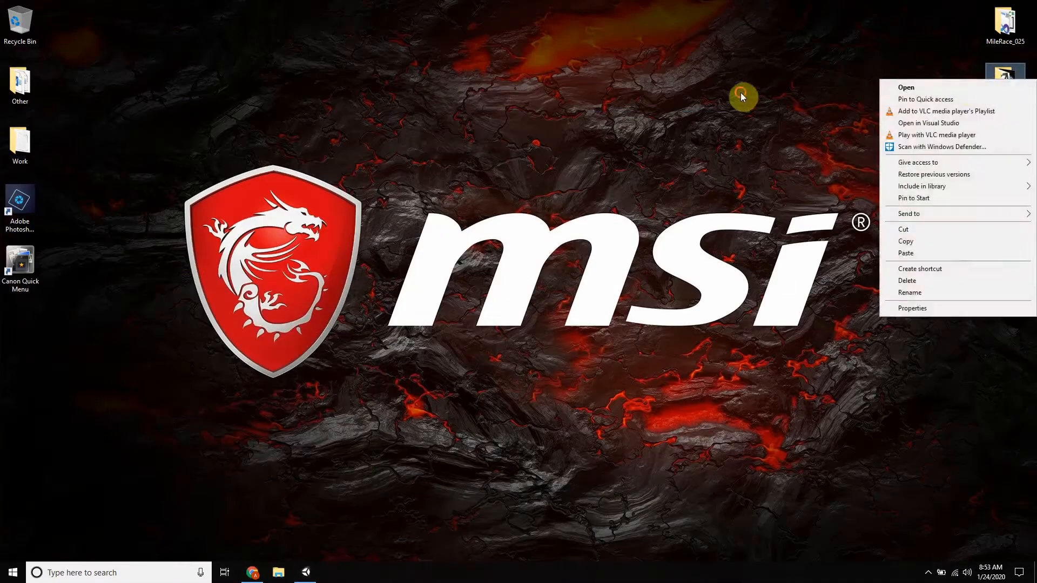
click(740, 94)
- Switch to Chrome, browse the MileRace folder from itch.io's file upload dialog, and close the dialog without choosing a file
click(253, 571)
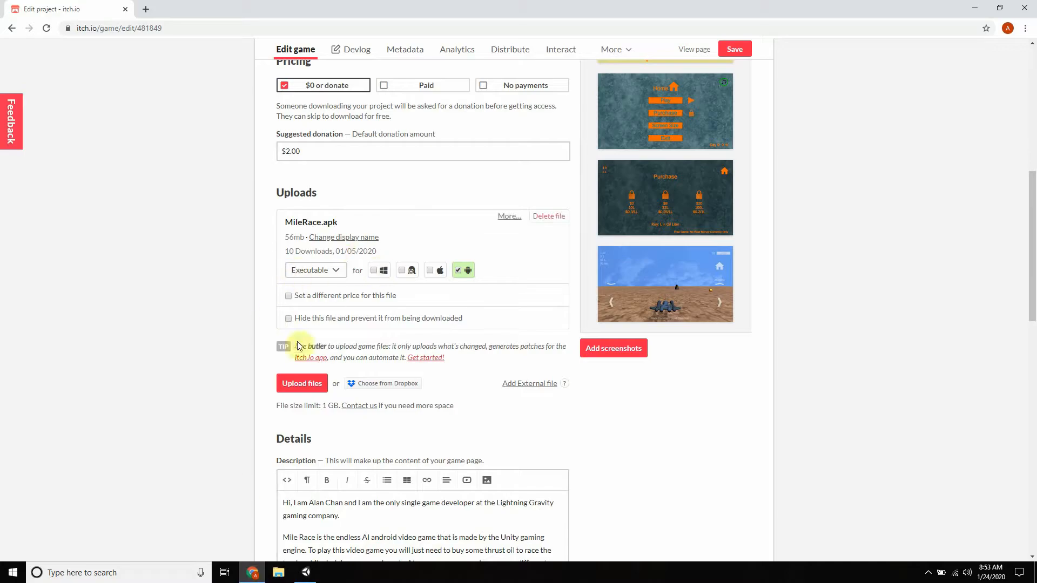
click(302, 384)
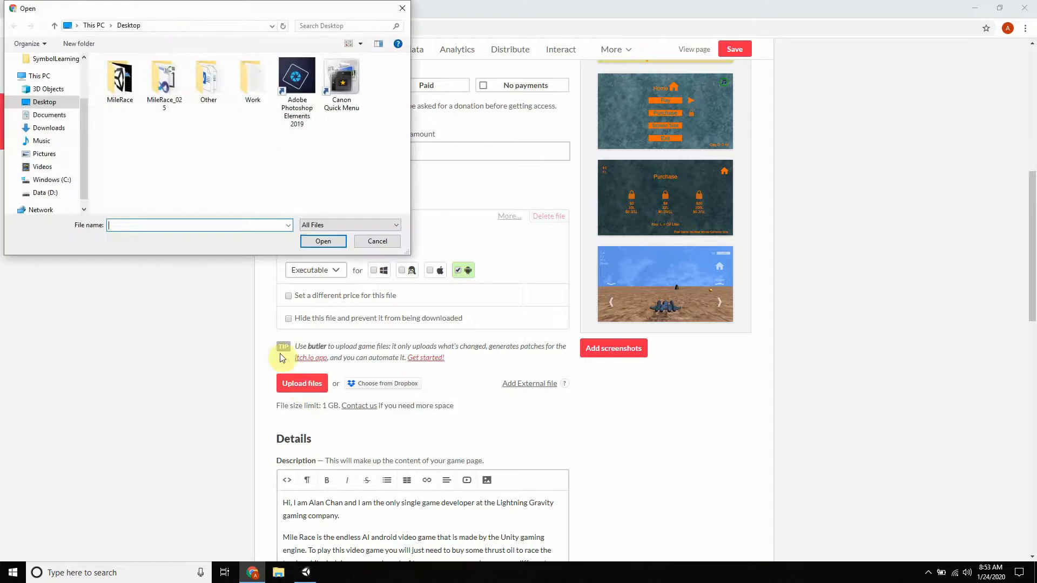
double_click(121, 86)
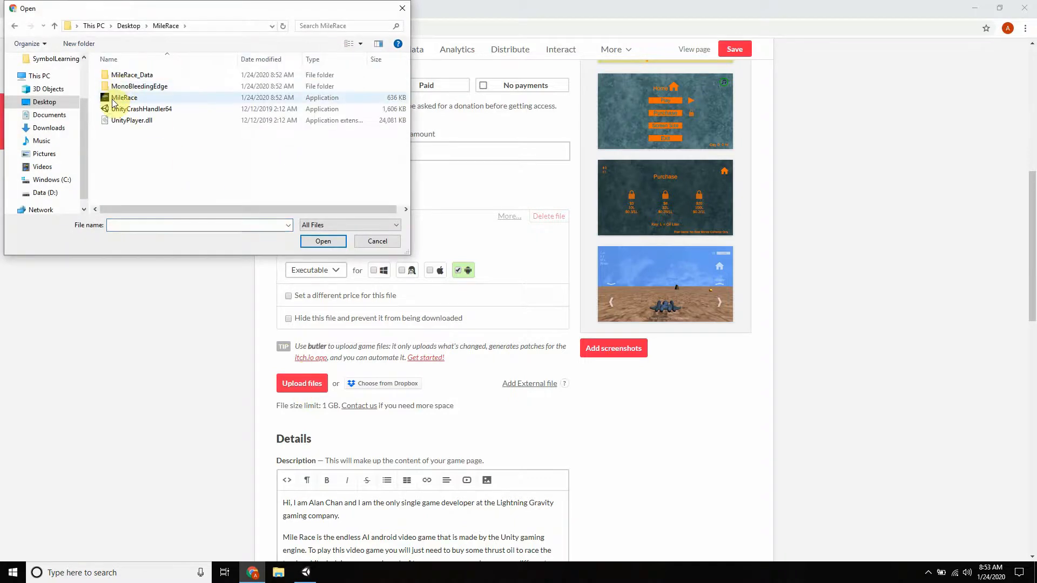
click(15, 25)
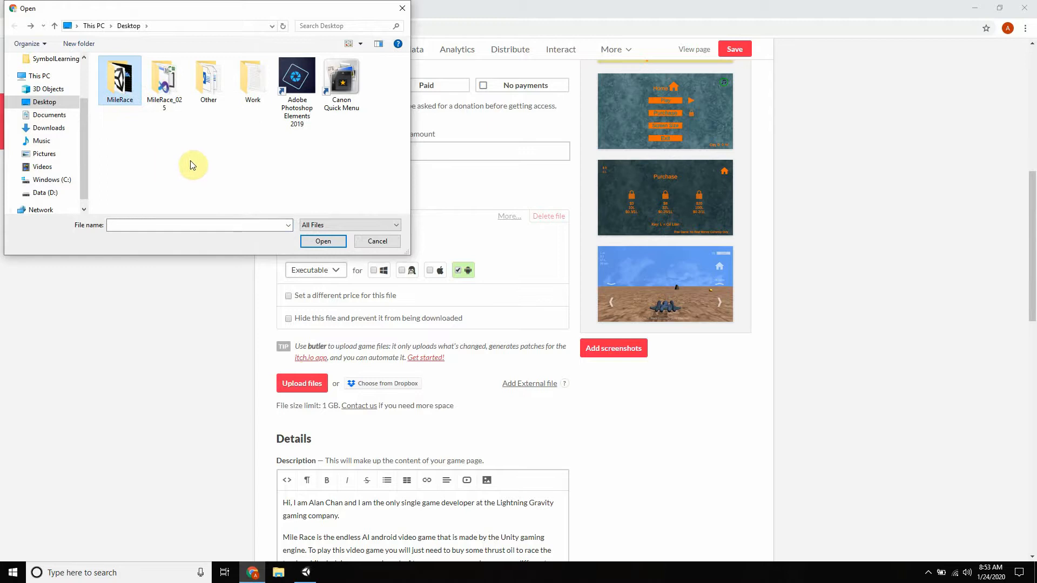
click(404, 8)
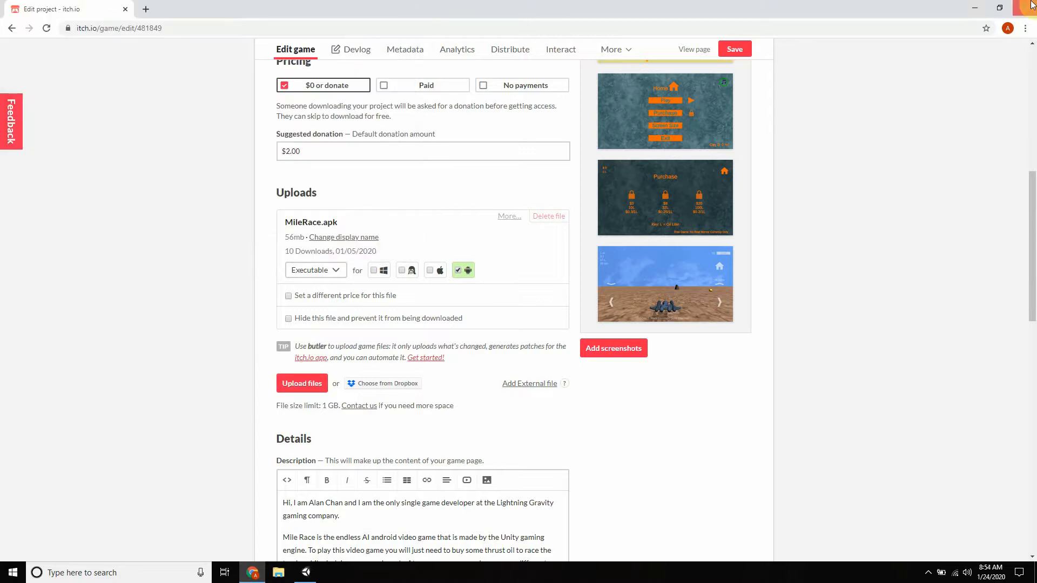
- Minimize Chrome, compress the desktop's MileRace folder into a zip archive named MileRace, and place the archive below the folder
click(974, 9)
right_click(995, 85)
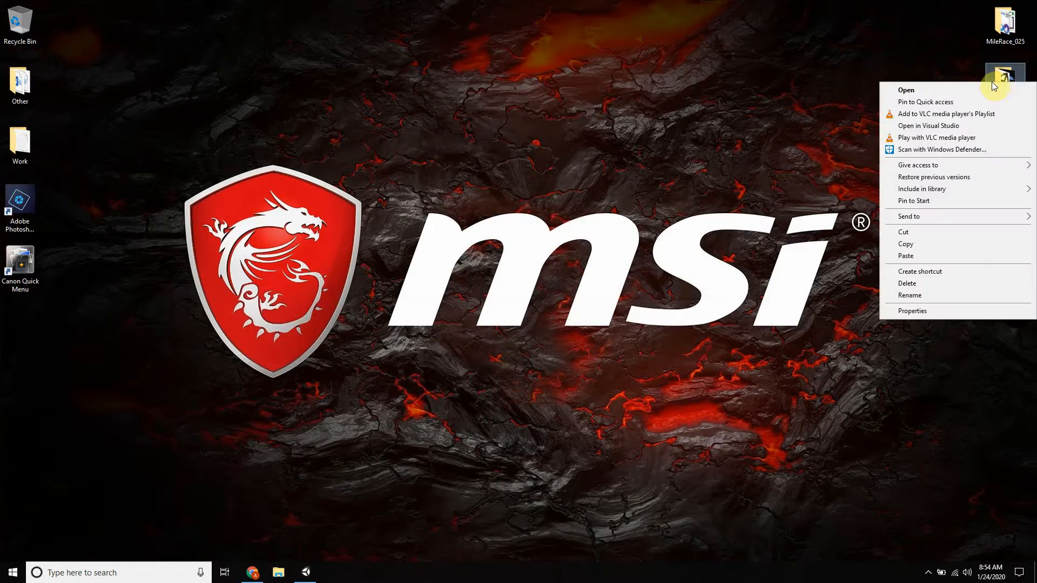
click(904, 59)
right_click(904, 58)
click(1000, 81)
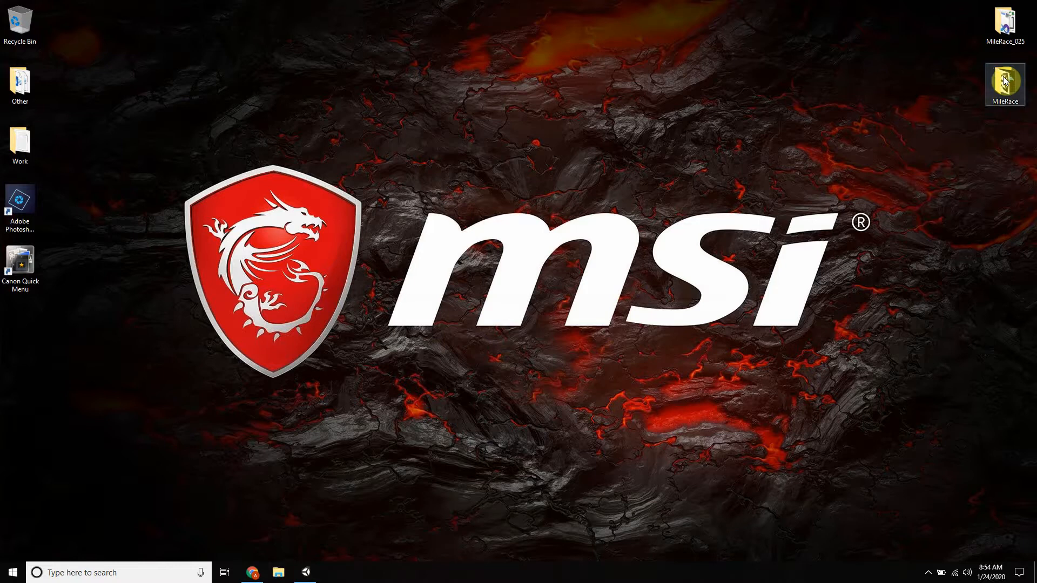
right_click(999, 78)
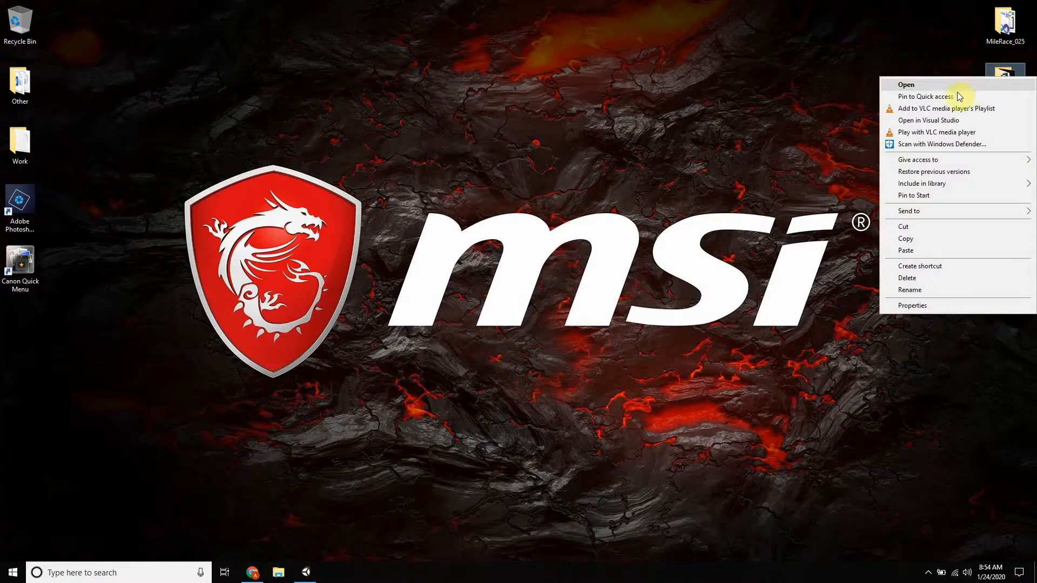
mouse_move(934, 209)
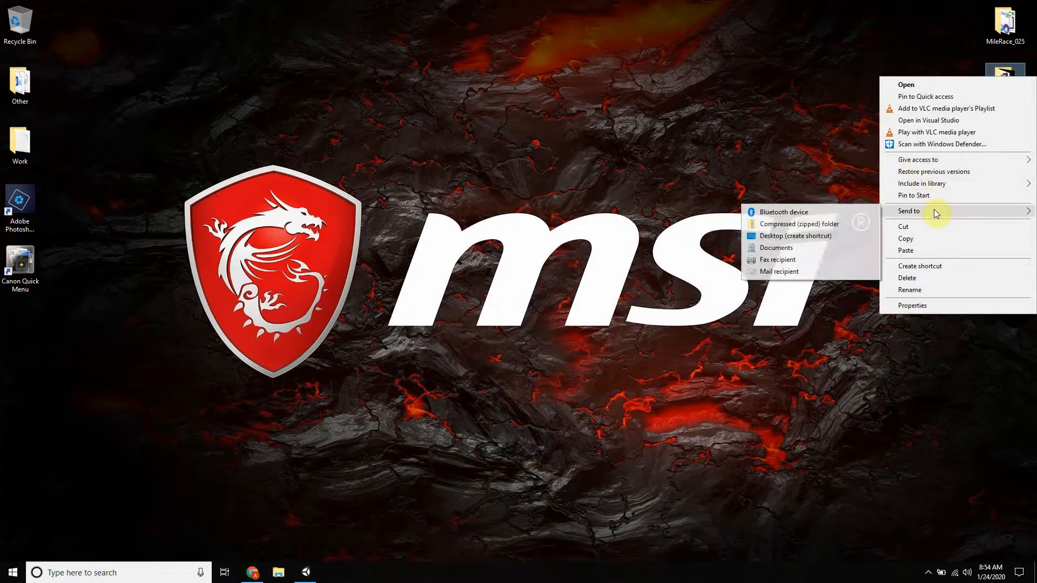
click(824, 222)
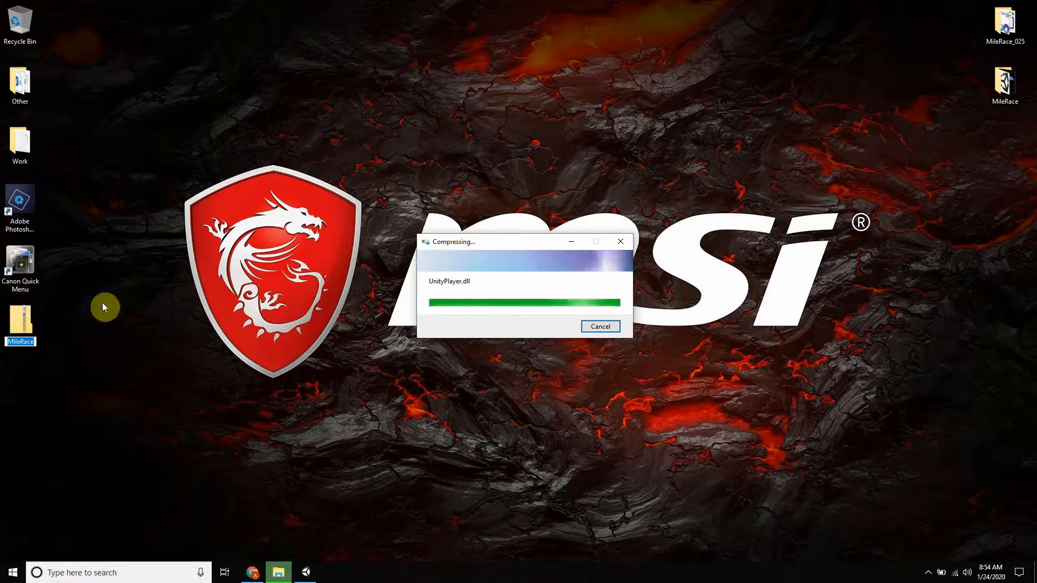
key(Return)
drag(20, 324, 998, 140)
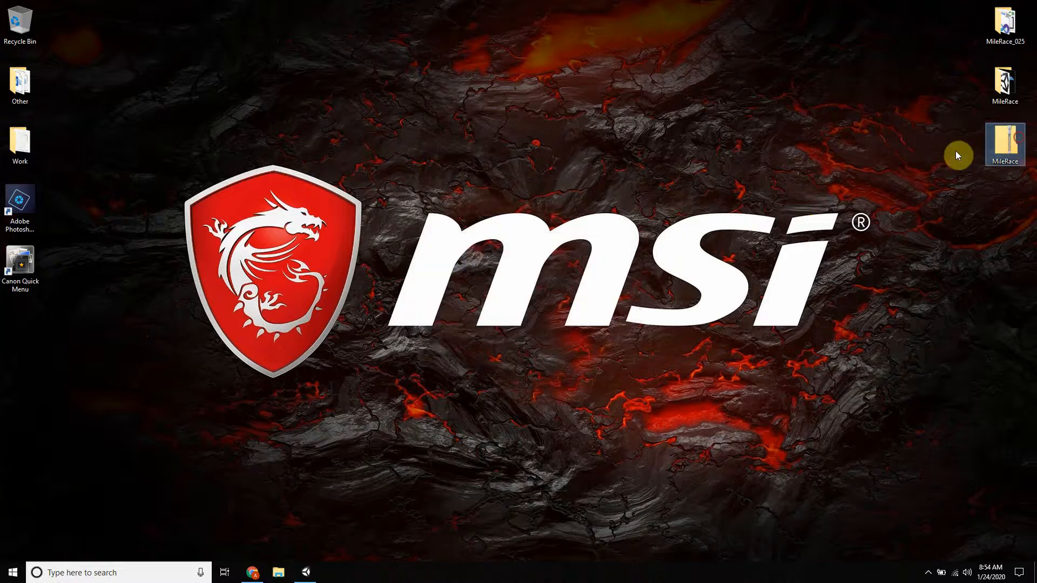
click(909, 177)
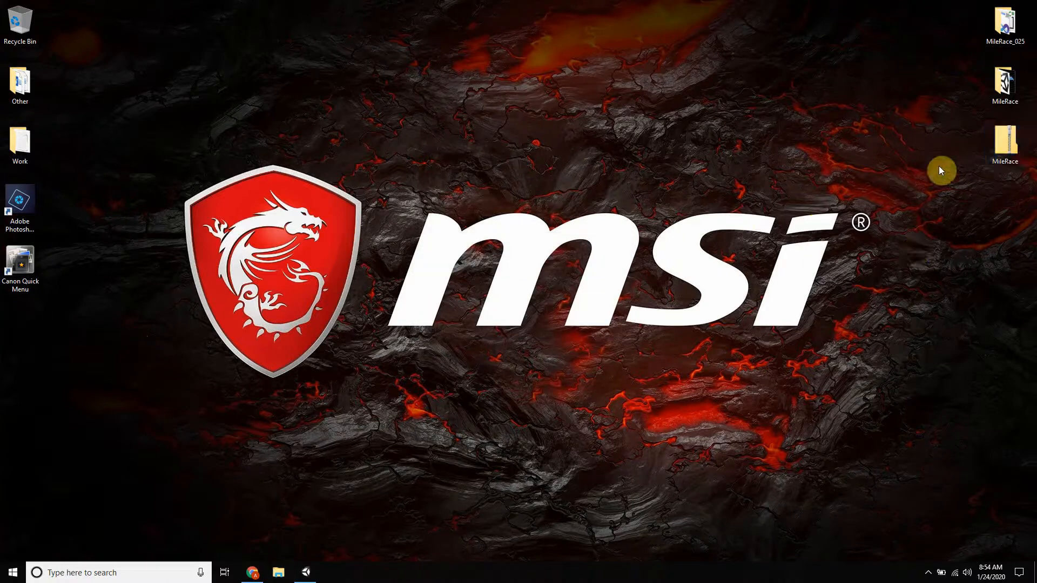
- Open the MileRace zip archive, view its options for extracting all files, and cancel the extraction
mouse_move(1002, 148)
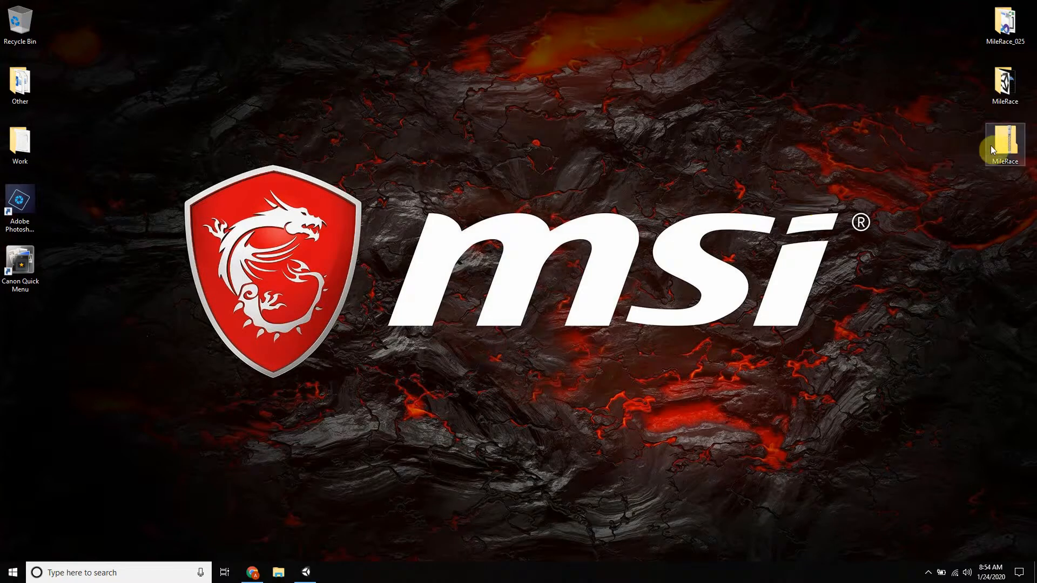
click(1000, 149)
double_click(1000, 149)
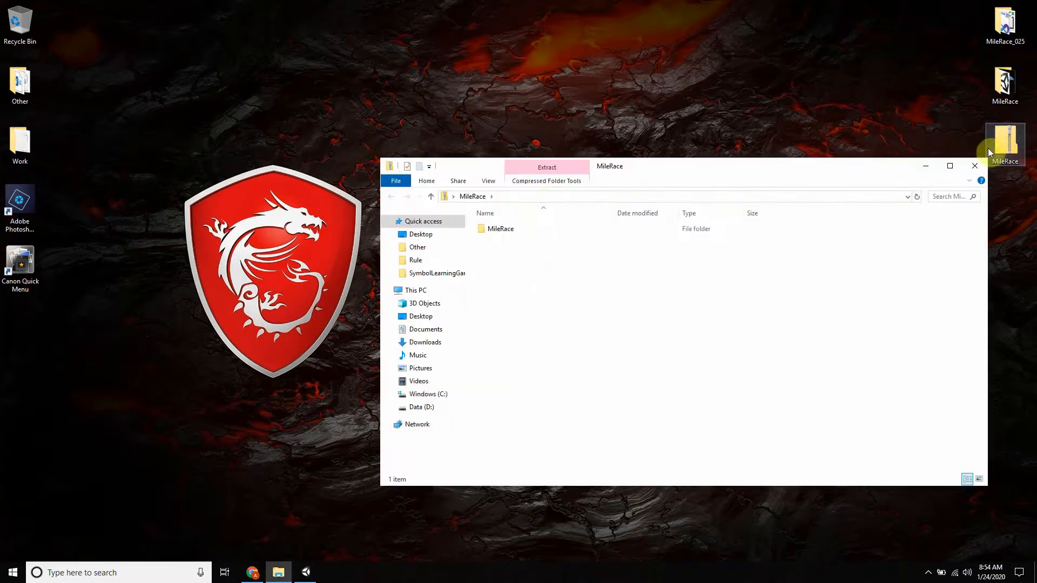
click(546, 183)
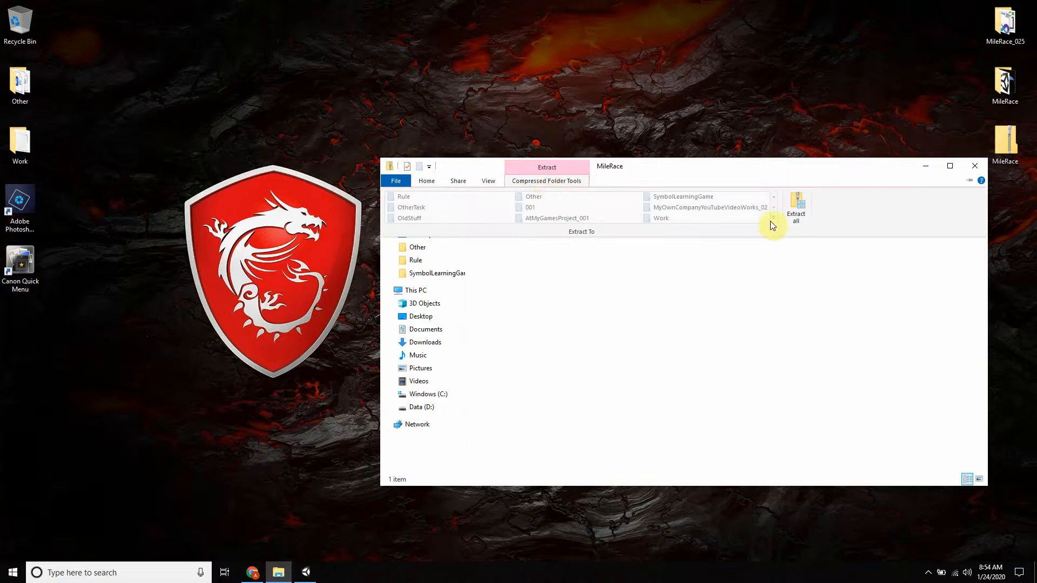
click(797, 216)
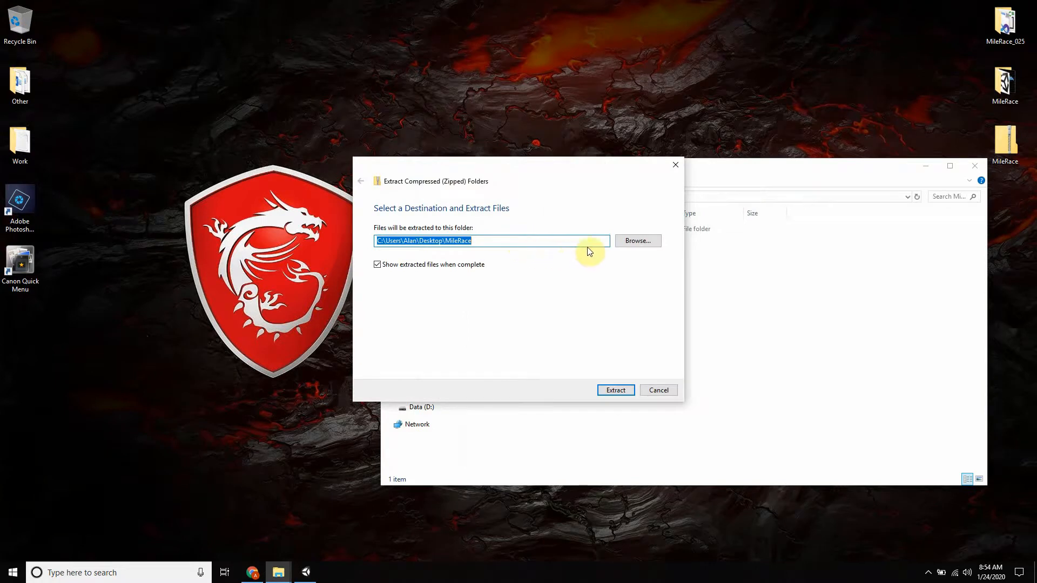
click(677, 165)
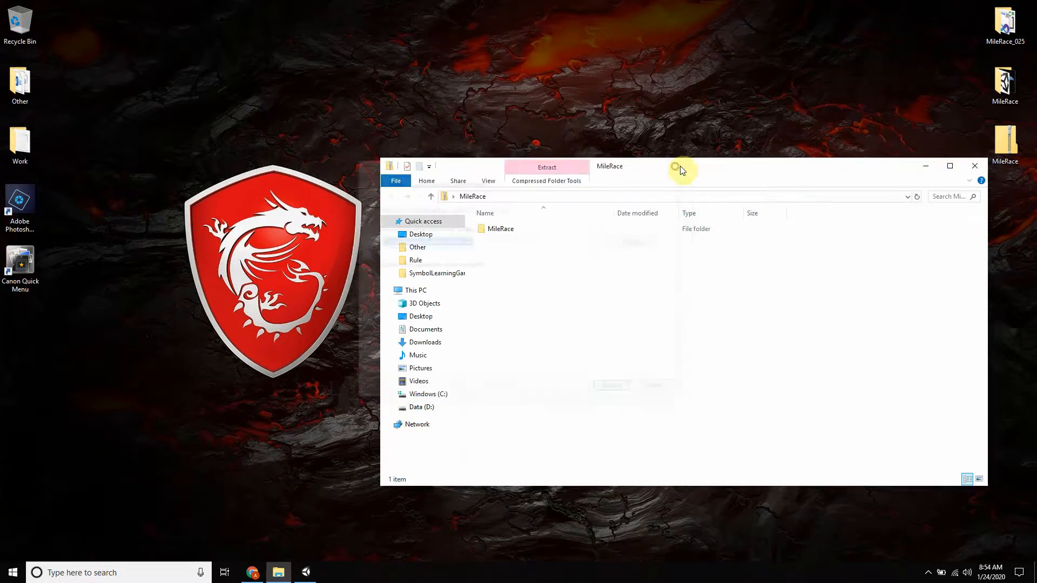
- Create an empty folder with the default name New folder on the desktop and close the MileRace archive window
right_click(847, 21)
mouse_move(883, 148)
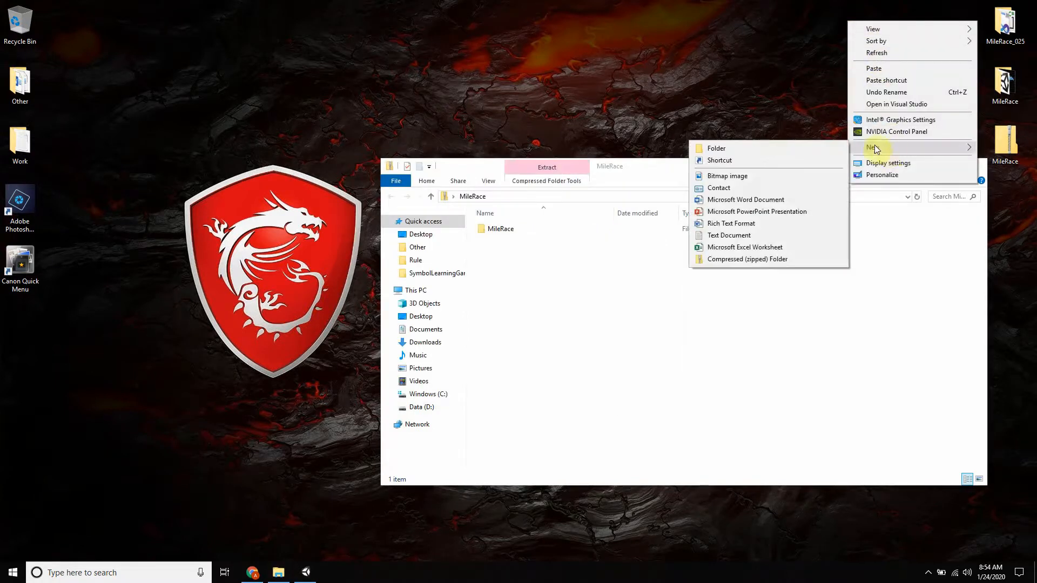
click(792, 146)
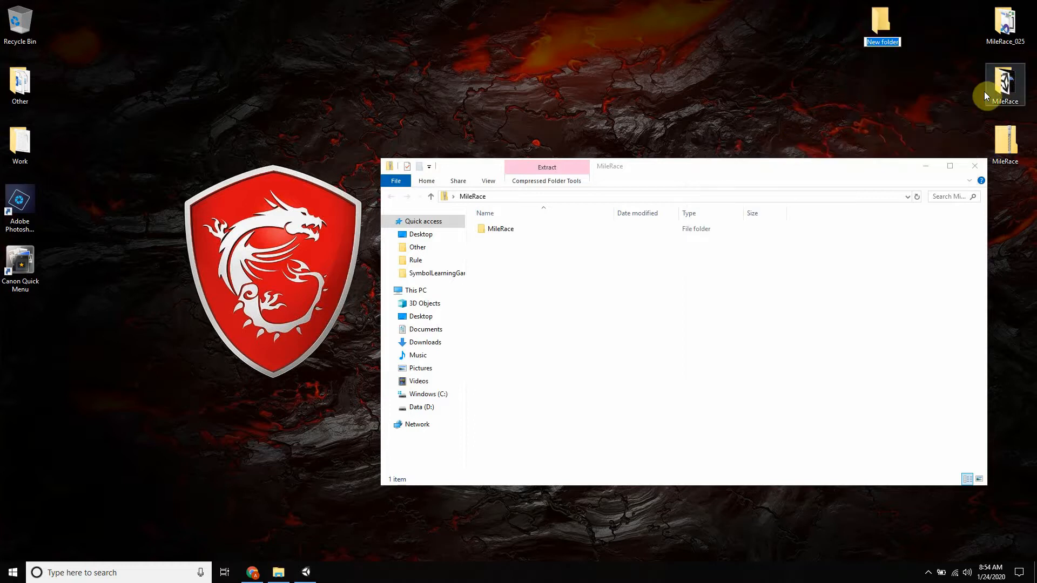
key(Return)
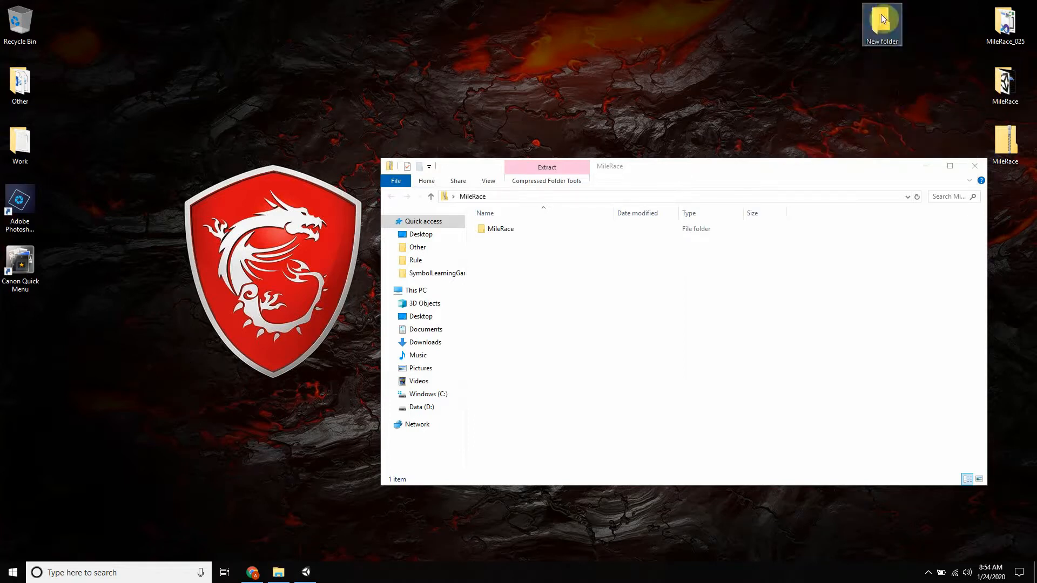
click(813, 87)
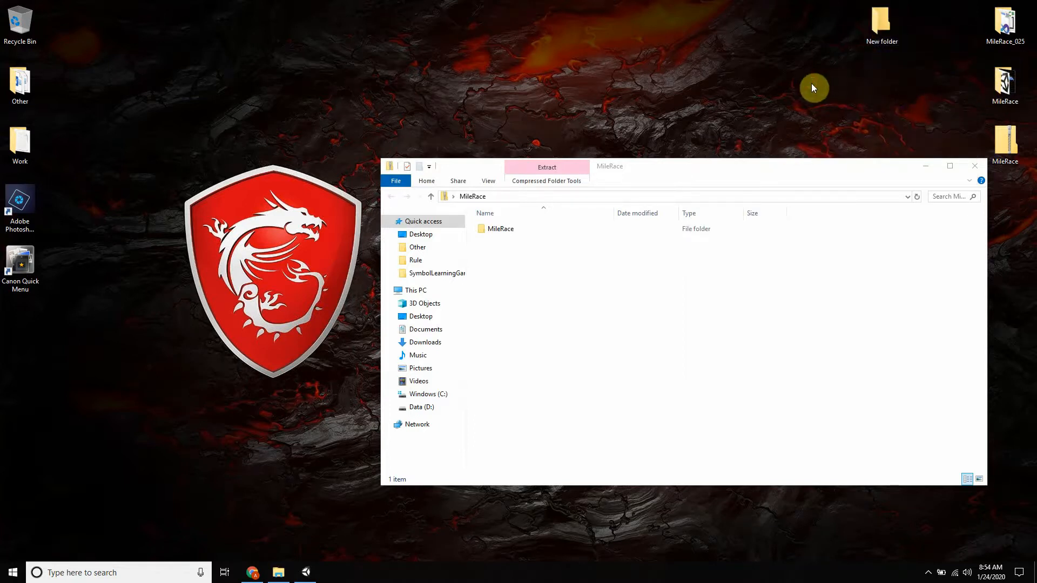
click(556, 182)
click(974, 165)
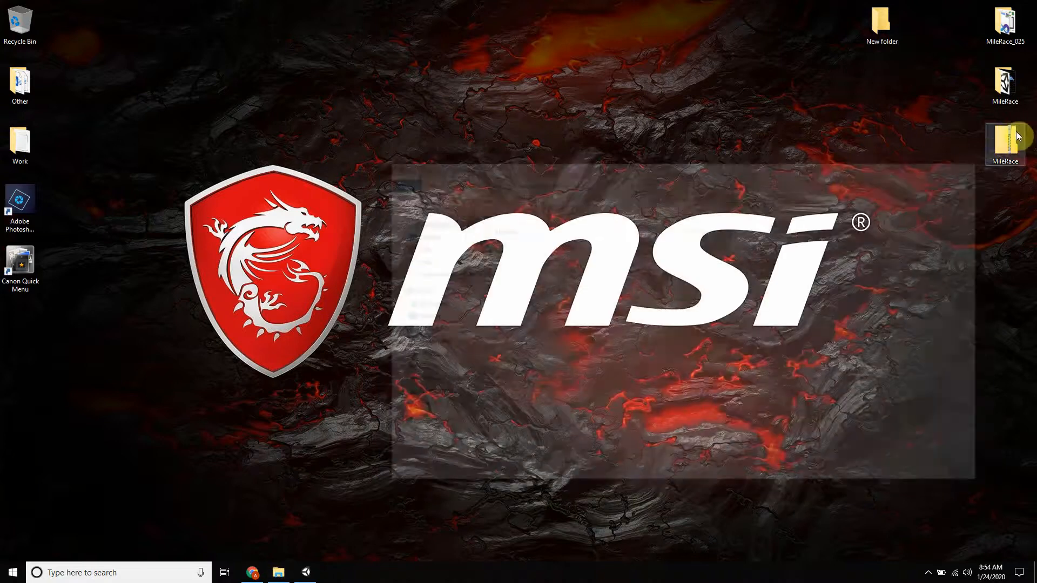
- Reopen the MileRace zip archive and extract all its files into the desktop's New folder
double_click(1001, 144)
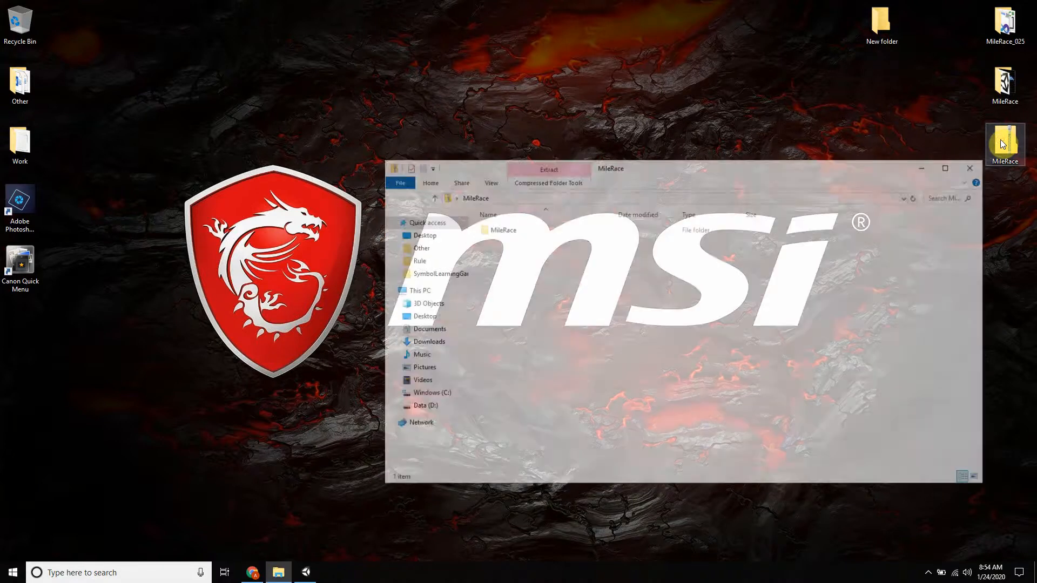
click(548, 186)
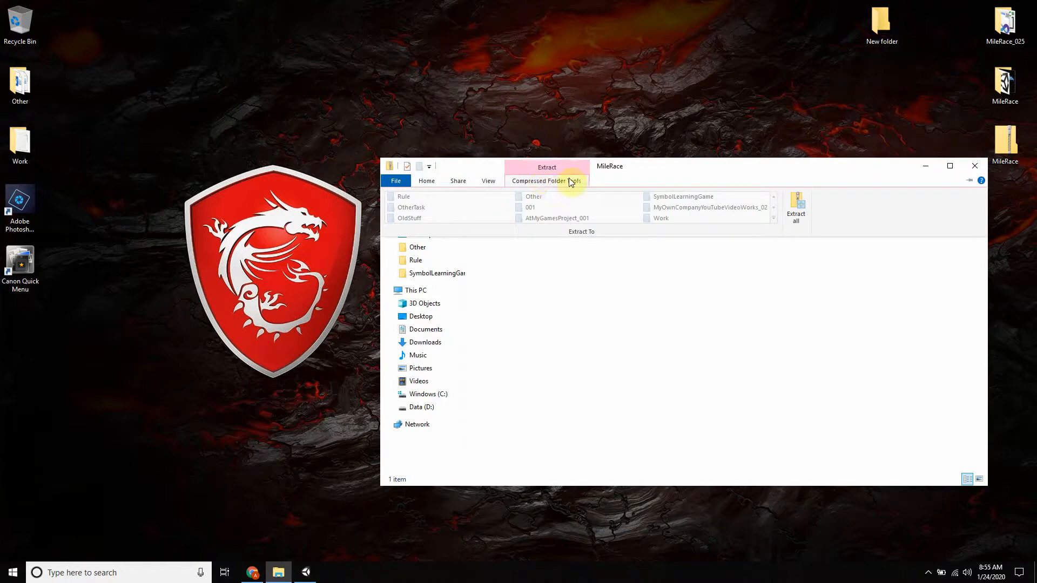
click(791, 202)
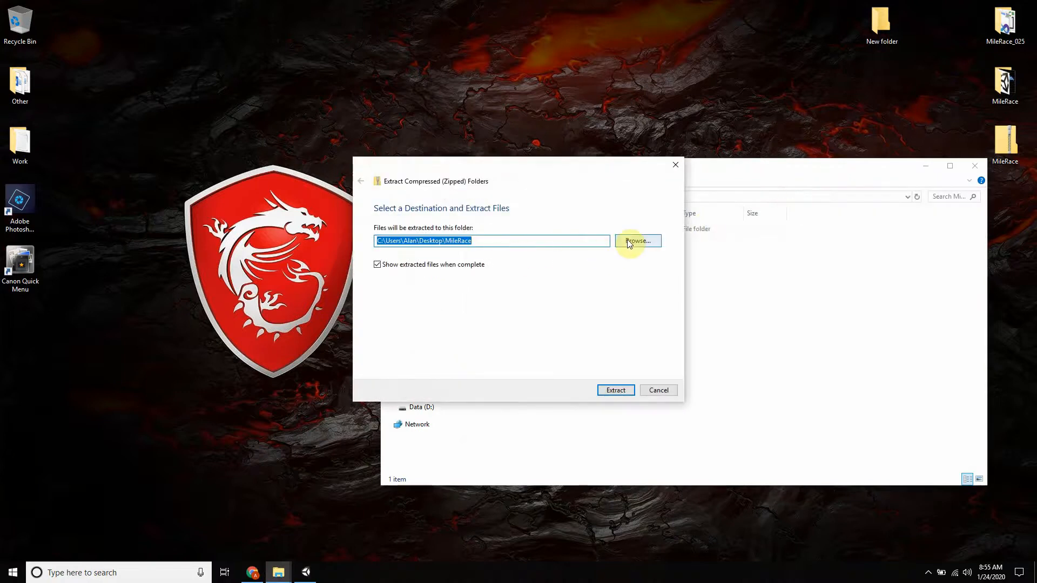
click(628, 241)
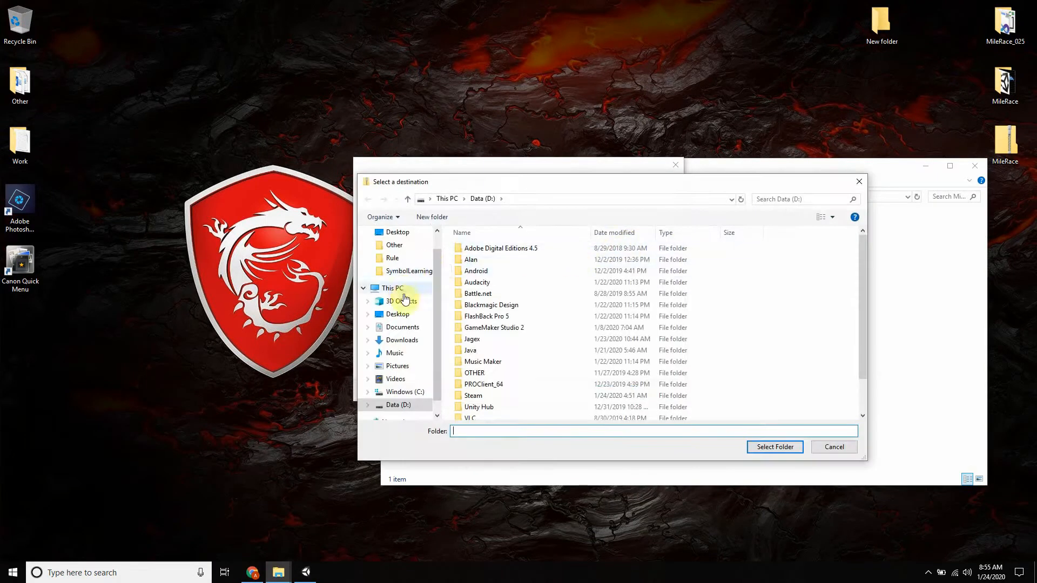
click(397, 316)
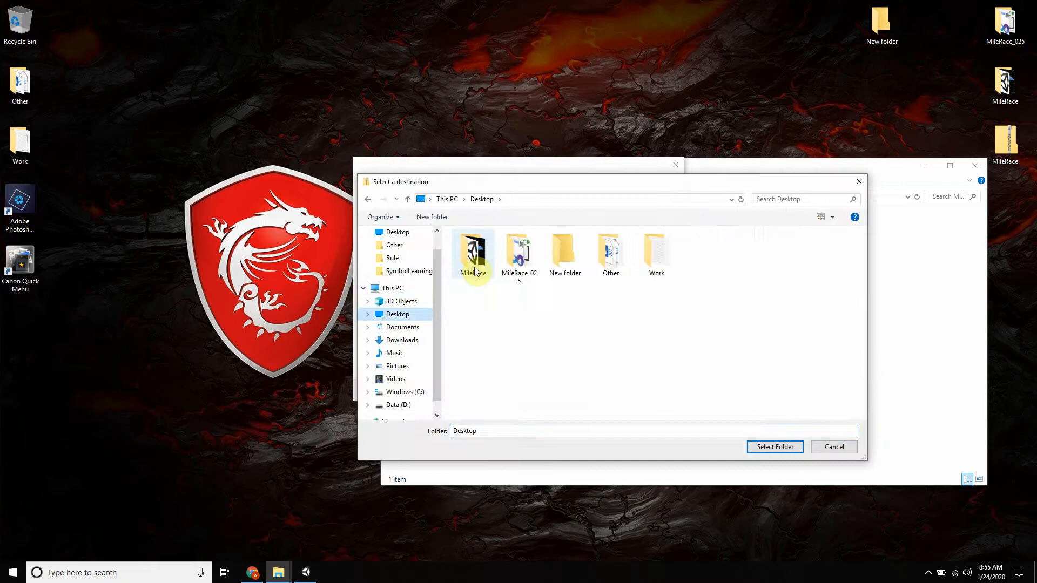
double_click(560, 252)
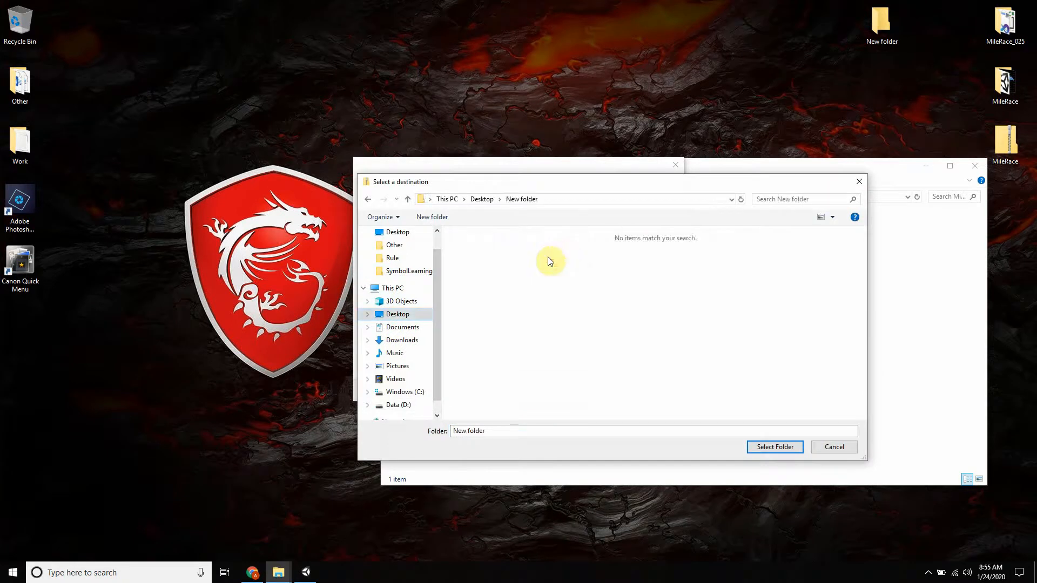
click(768, 448)
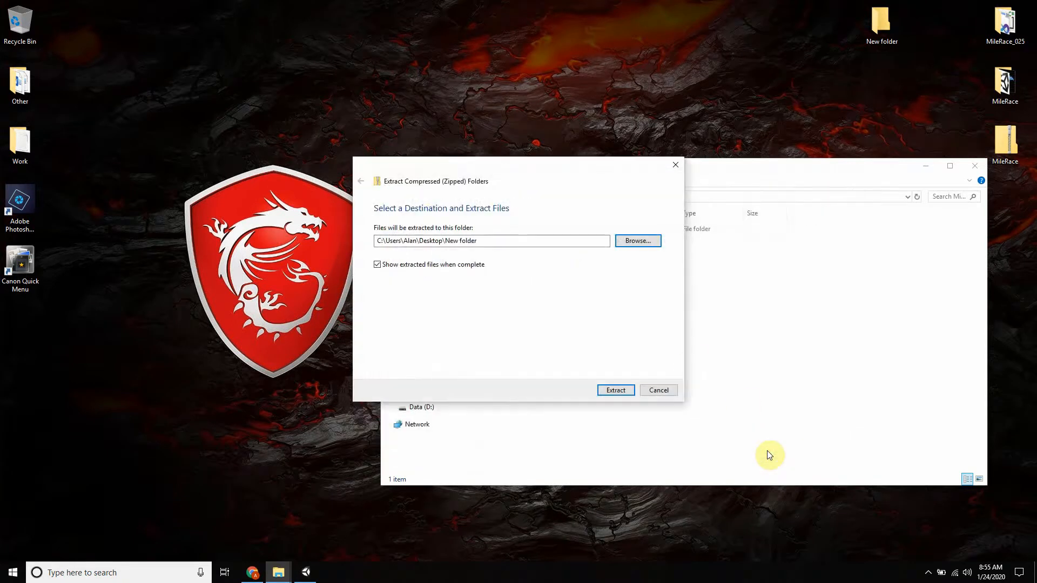
click(616, 391)
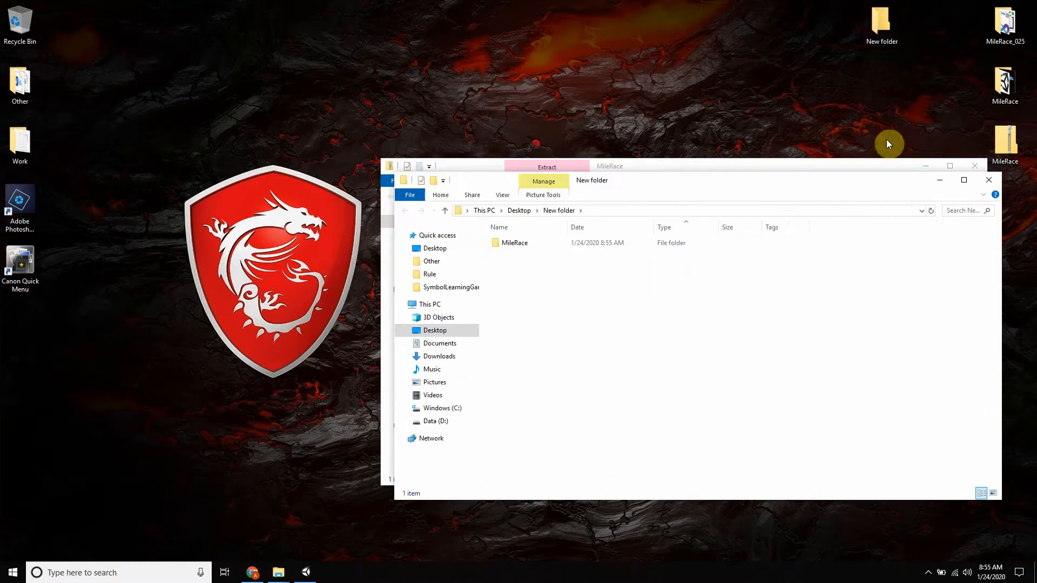
- Close the MileRace archive and New folder windows and refresh the desktop
click(973, 166)
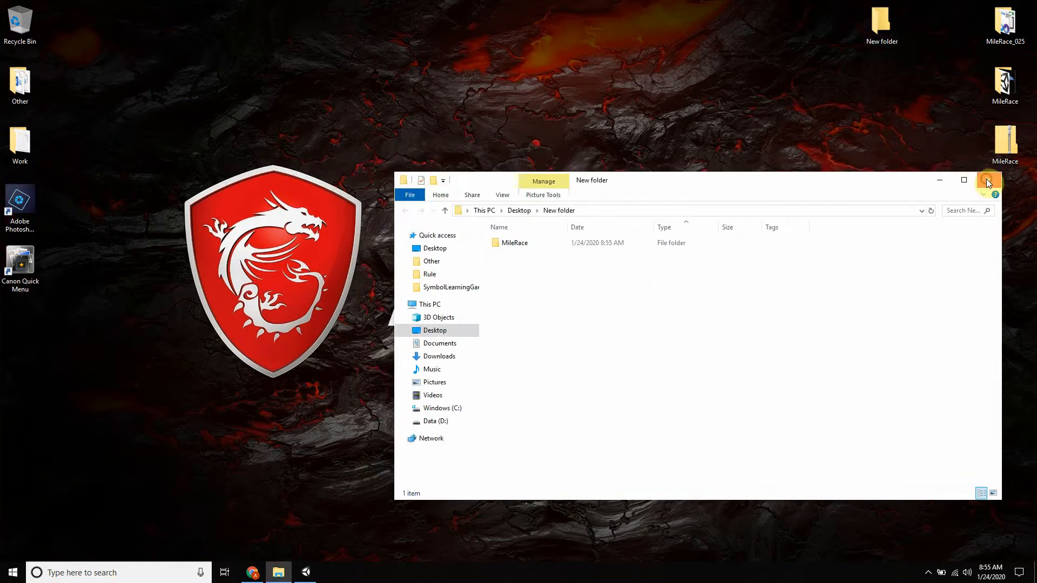
click(987, 179)
right_click(813, 101)
click(838, 129)
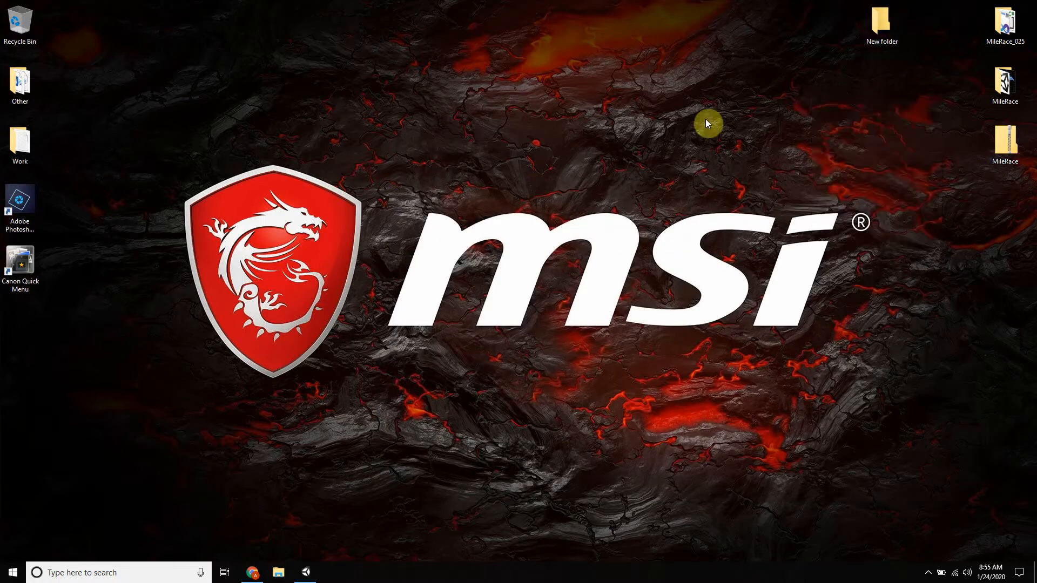
right_click(705, 118)
click(749, 151)
- Compare the extracted MileRace files in New folder with the MileRace zip archive's contents in stacked windows, and close both
double_click(877, 24)
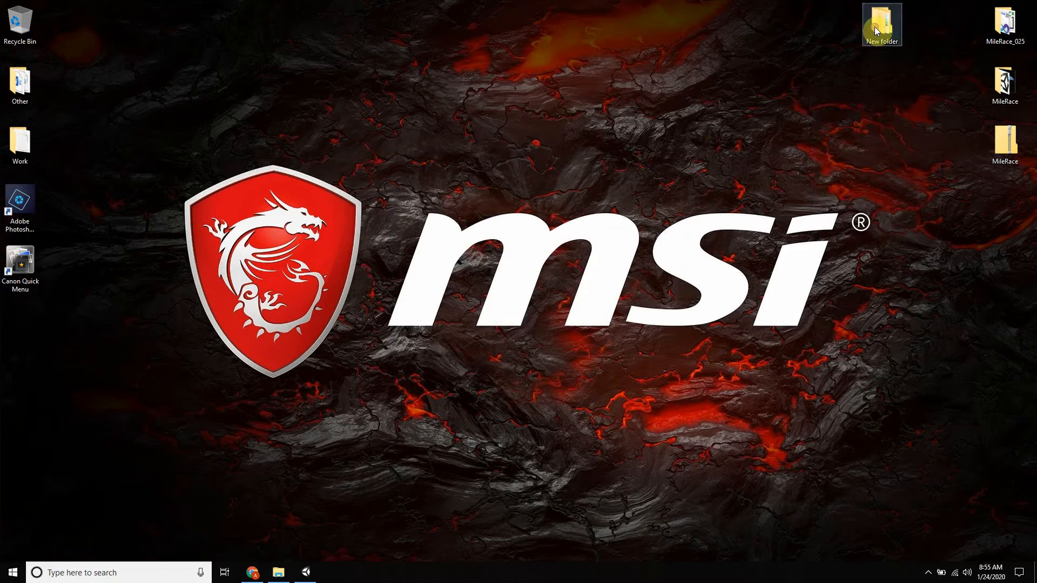
double_click(493, 214)
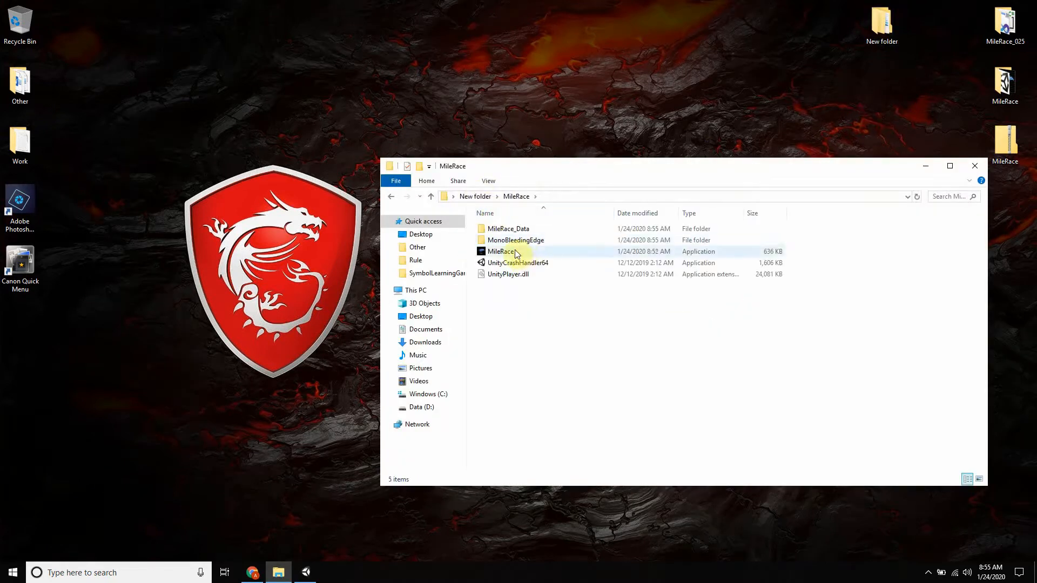
double_click(999, 141)
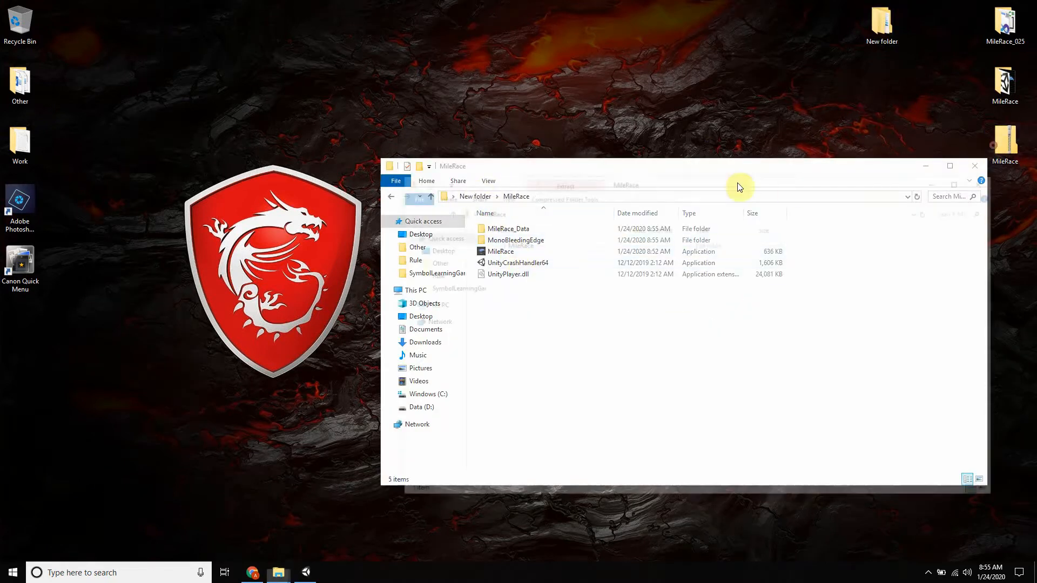
drag(655, 185, 633, 331)
double_click(499, 383)
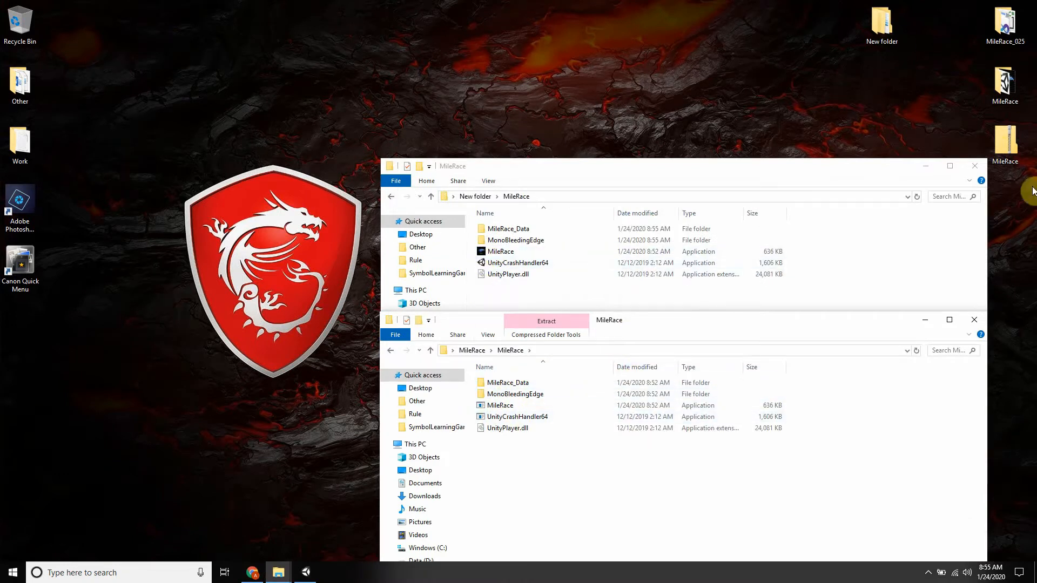
click(974, 166)
drag(835, 322, 744, 67)
click(884, 66)
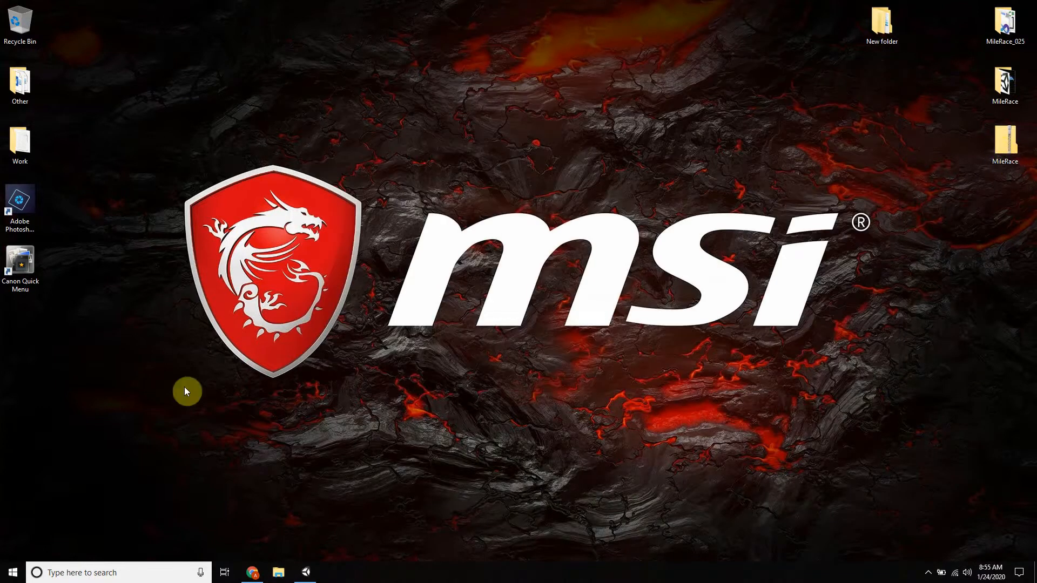
- Switch to Chrome and upload the desktop's MileRace zip archive to the game's itch.io edit page
click(252, 572)
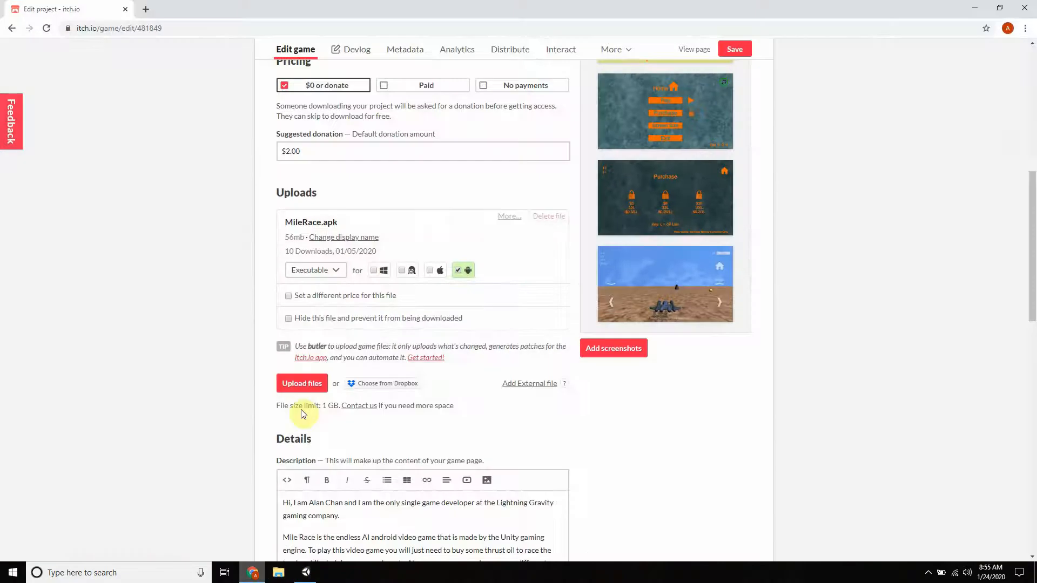
click(304, 383)
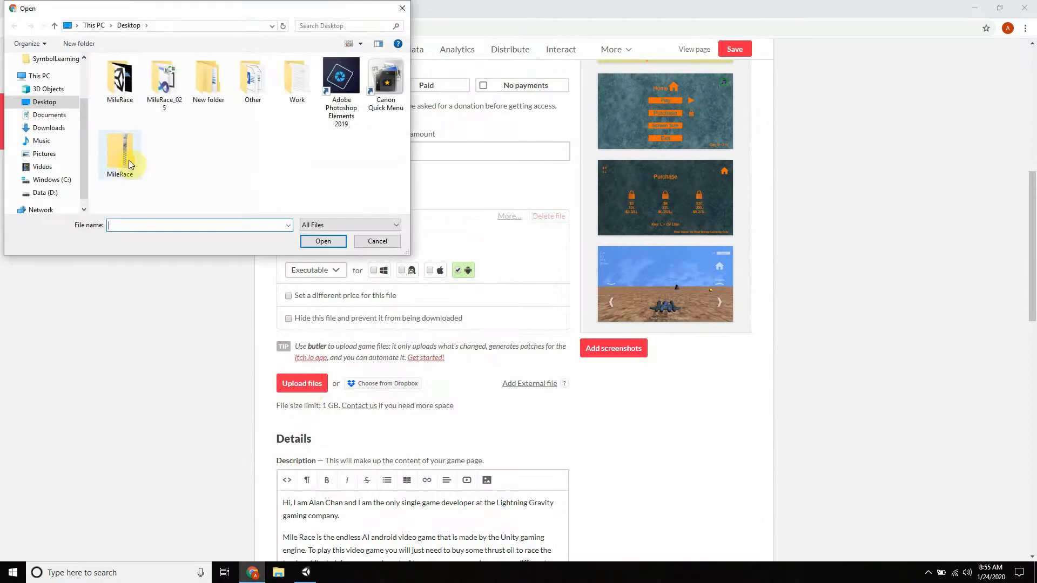
click(124, 160)
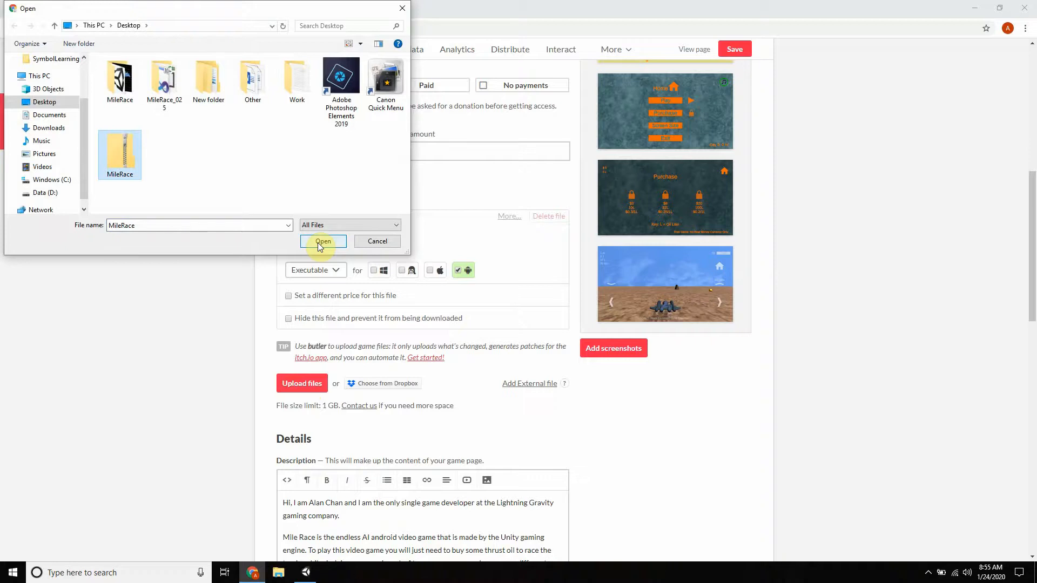
double_click(125, 159)
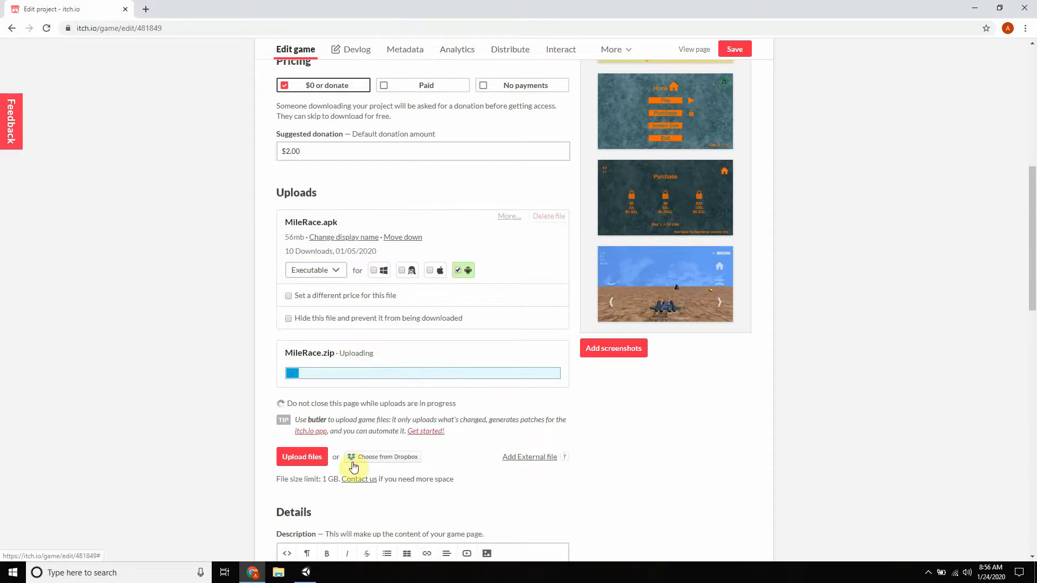
scroll(636, 284, up, 1)
scroll(636, 284, up, 4)
scroll(648, 270, down, 5)
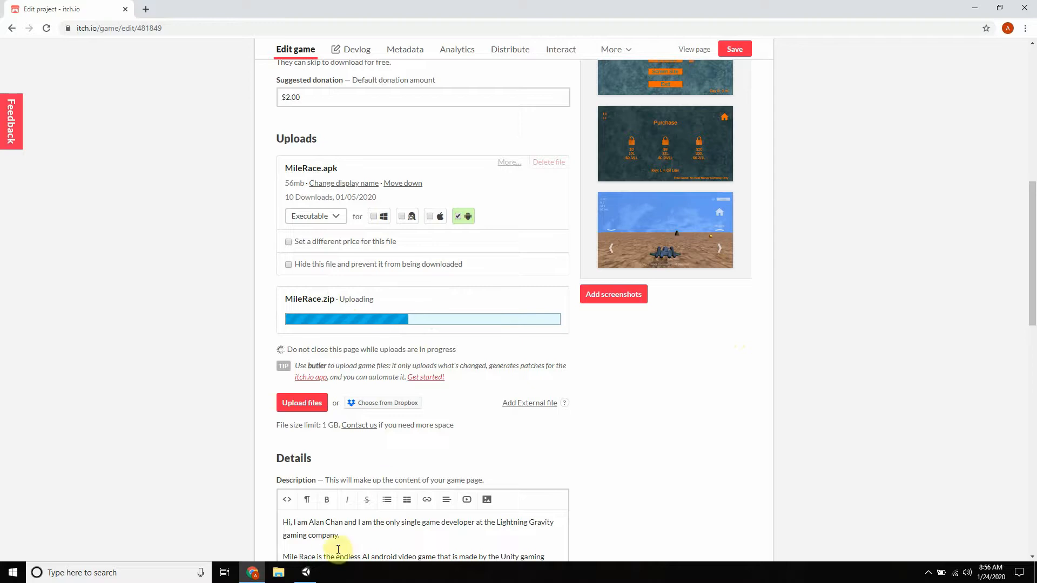
- Switch to Unity, save the Scene_ScreenSize scene, and minimize the editor
click(307, 574)
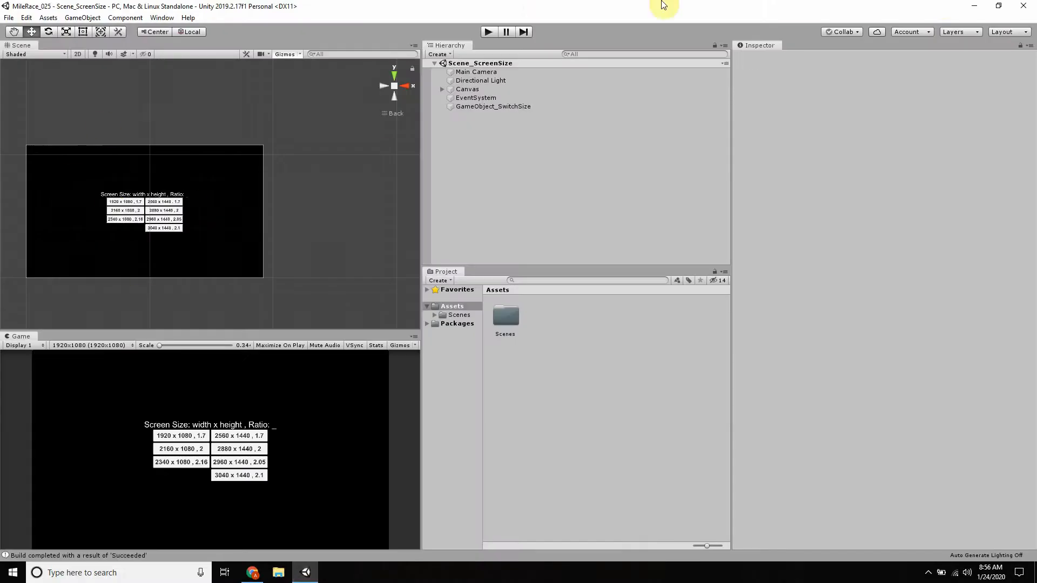
click(9, 17)
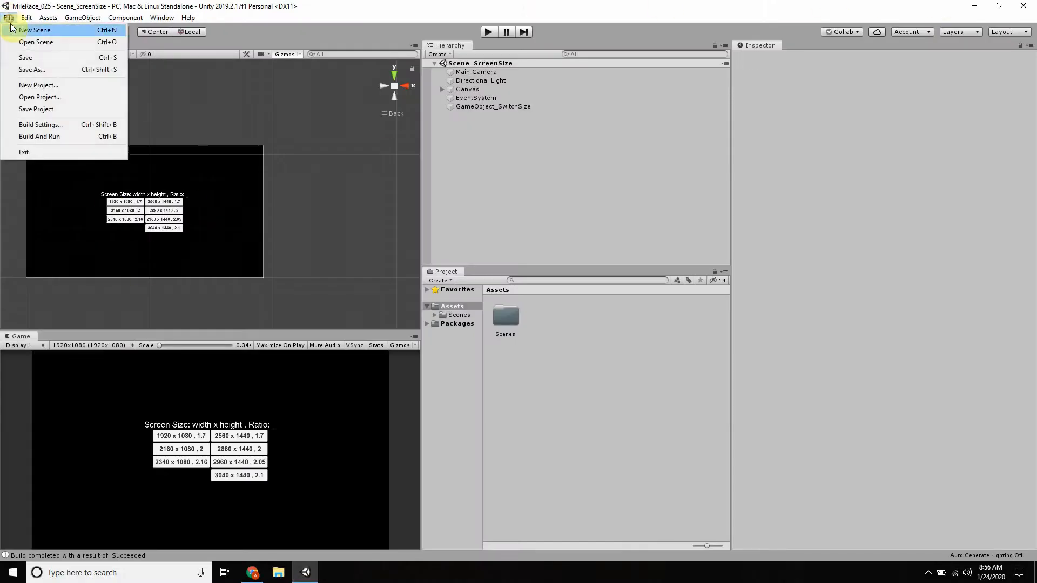
click(41, 60)
click(973, 6)
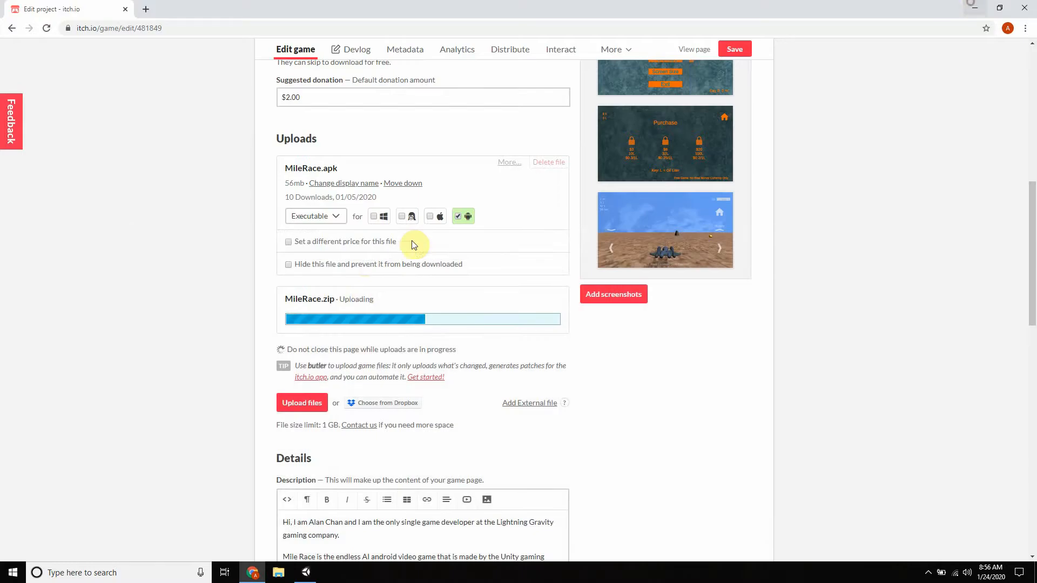
- Minimize Chrome, refresh the desktop, and move New folder to the Recycle Bin
click(974, 8)
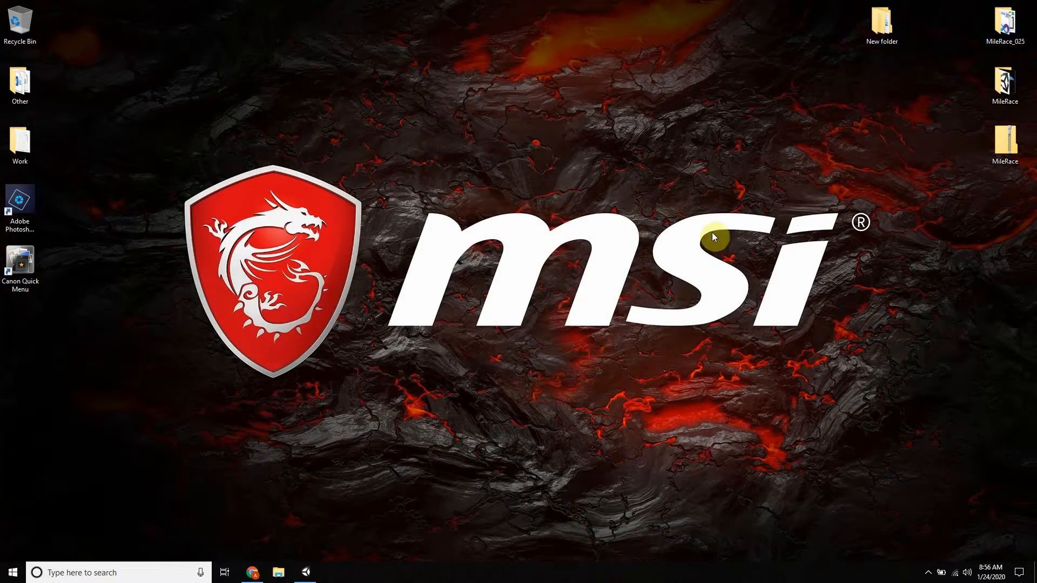
right_click(712, 232)
click(752, 264)
drag(882, 16, 18, 26)
- Permanently delete New folder from the Recycle Bin and close the Recycle Bin window
double_click(18, 25)
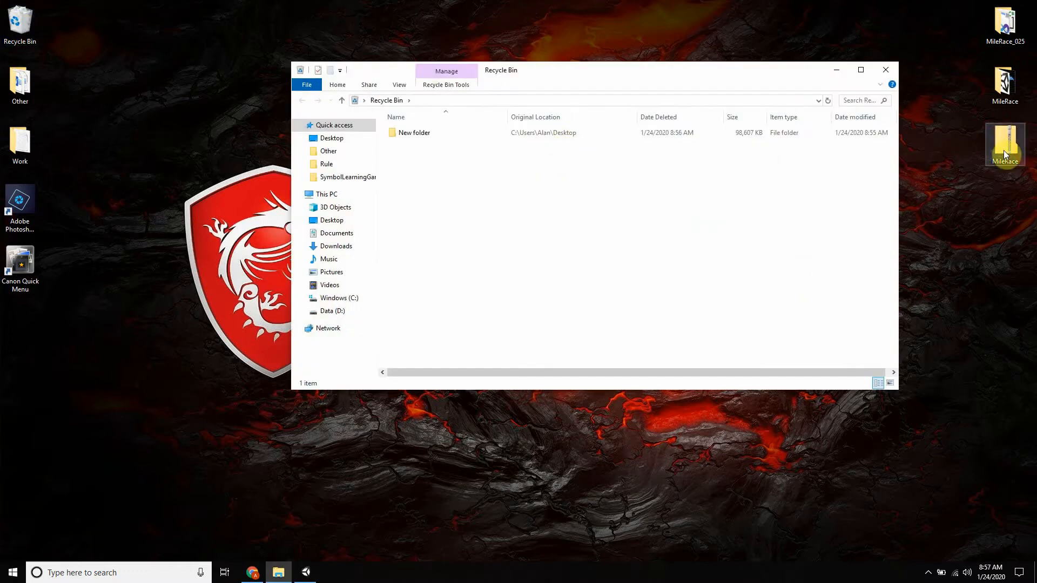
double_click(425, 139)
click(605, 142)
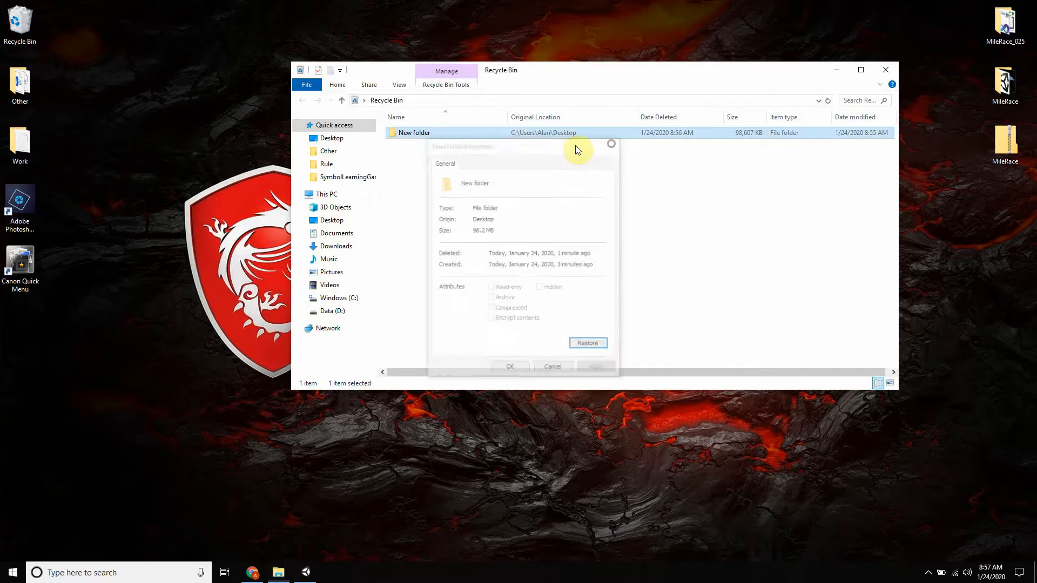
right_click(419, 135)
click(460, 171)
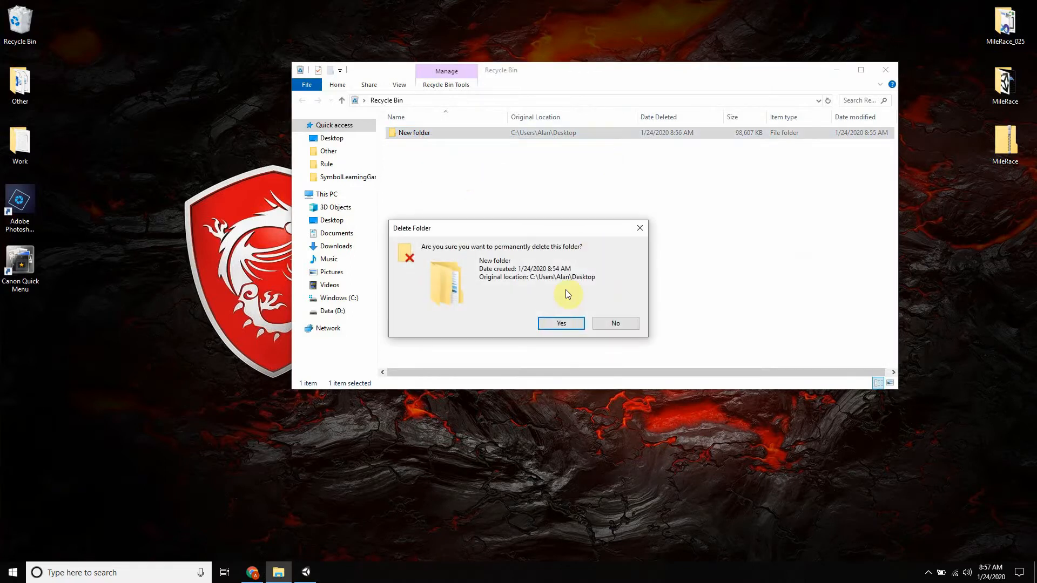
click(558, 324)
click(860, 69)
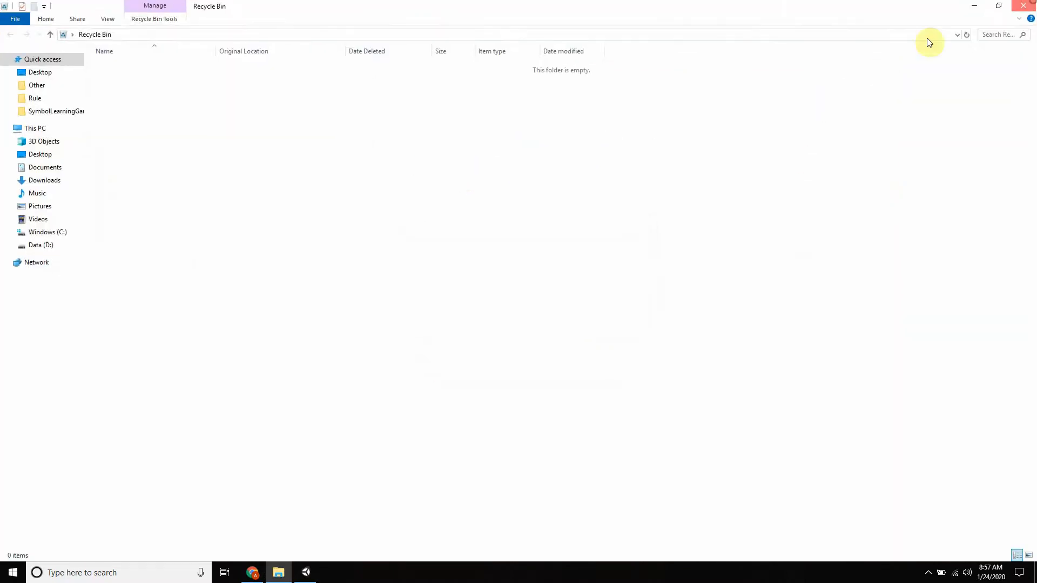
click(1023, 5)
- Refresh the desktop and return to the itch.io edit page in Chrome
right_click(393, 197)
click(425, 221)
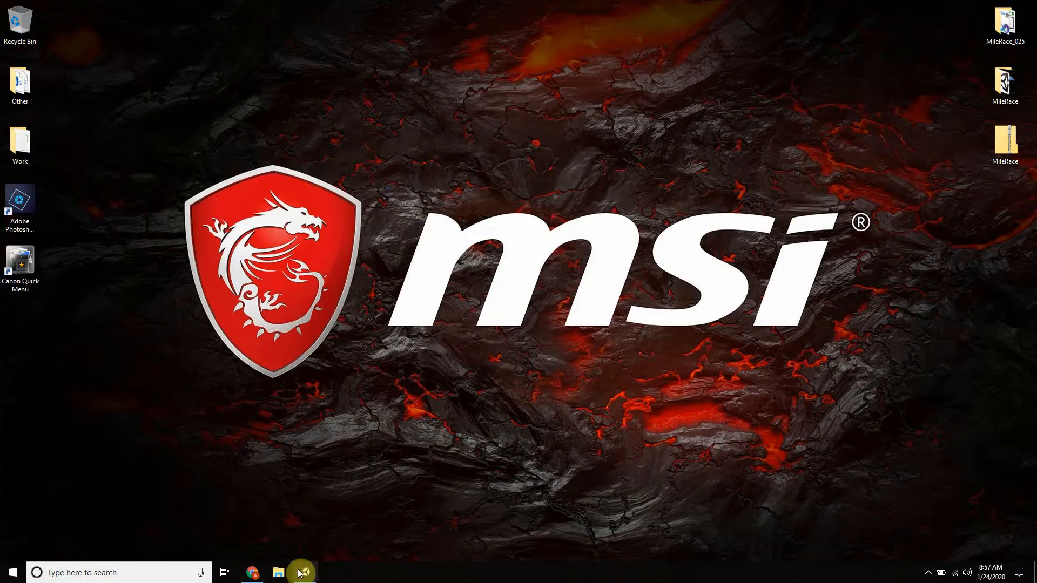
click(253, 573)
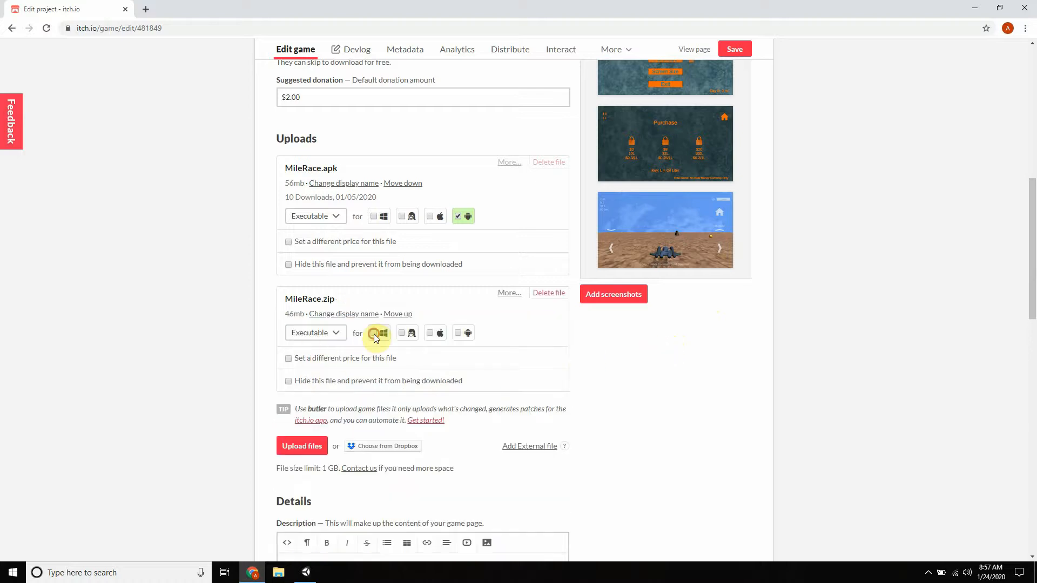
- Mark the MileRace.zip upload as a Windows executable, save the project, and view its public page
click(374, 333)
click(741, 49)
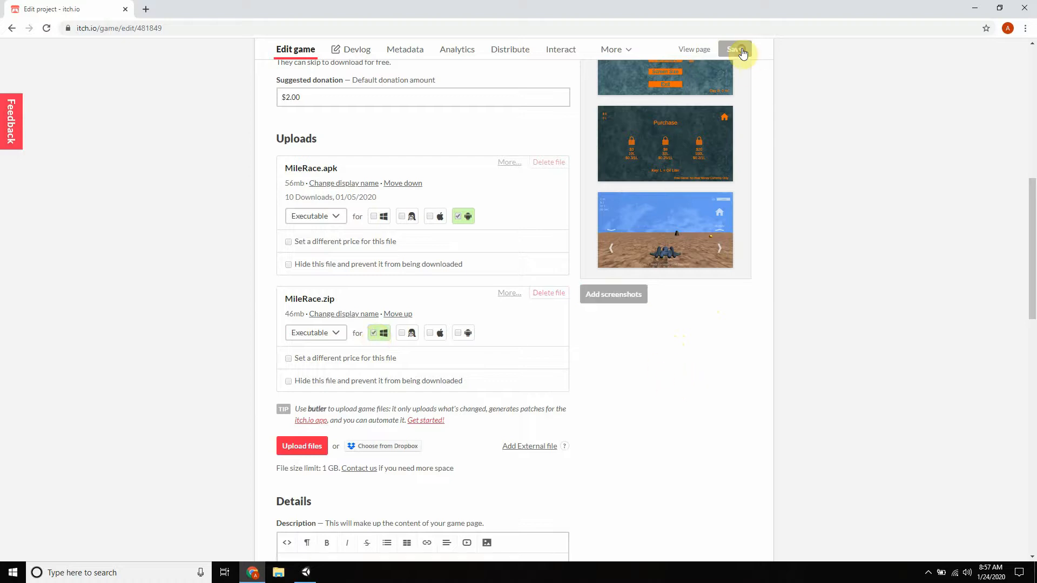
click(696, 50)
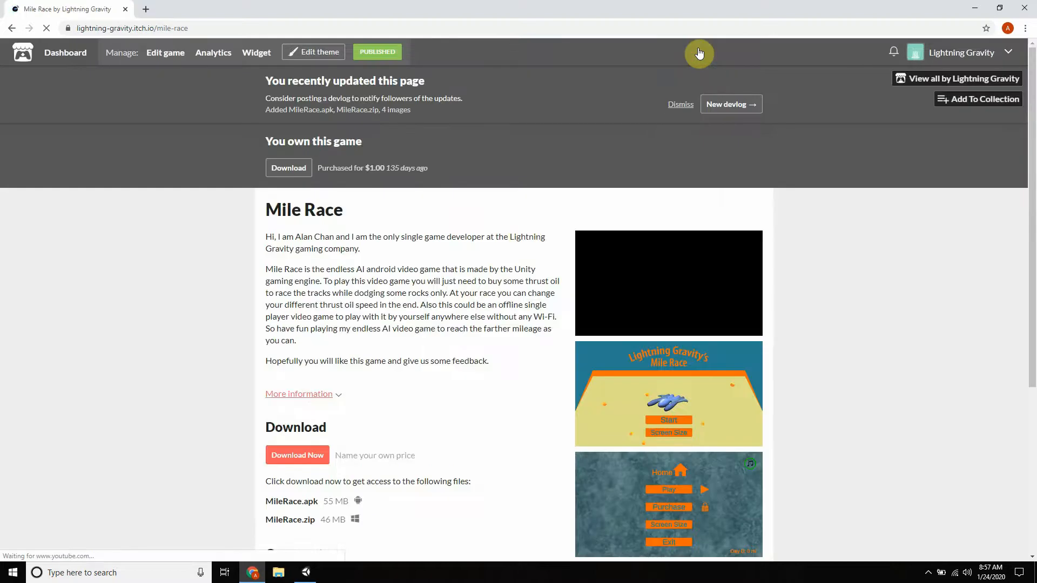
- Download MileRace.zip from the Mile Race page without making a payment
scroll(518, 237, down, 4)
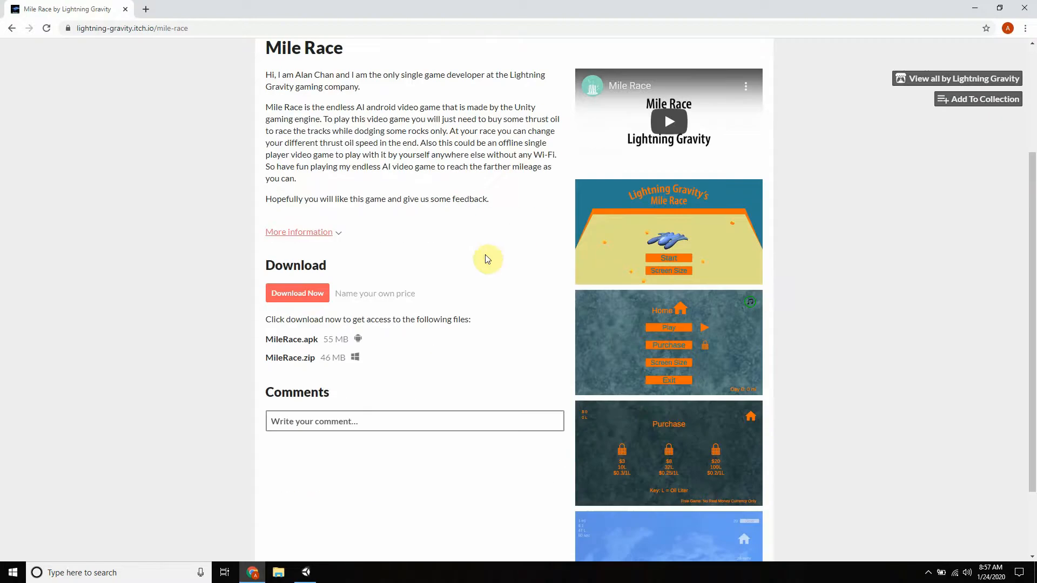
click(307, 294)
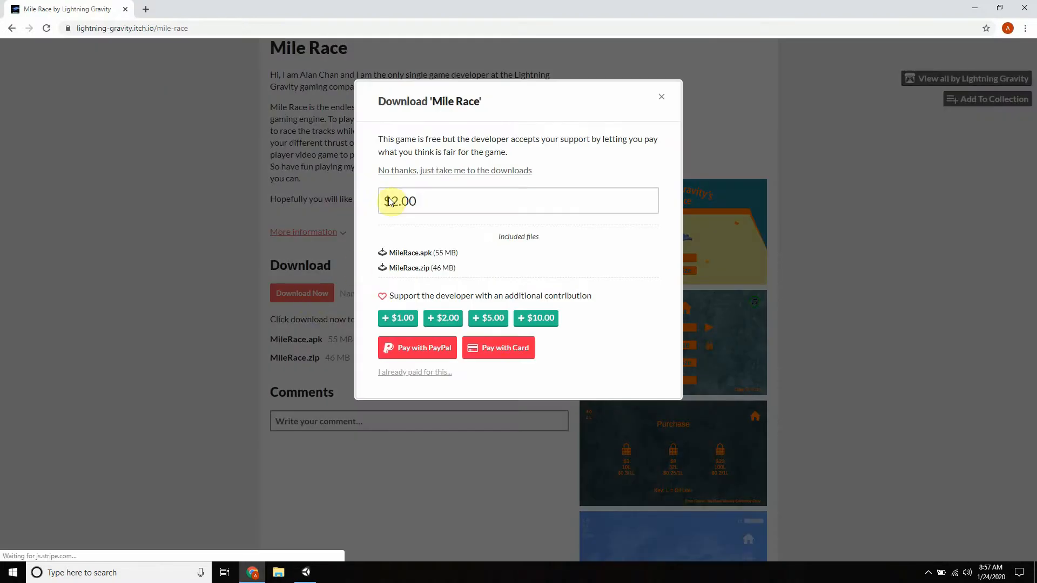
click(392, 175)
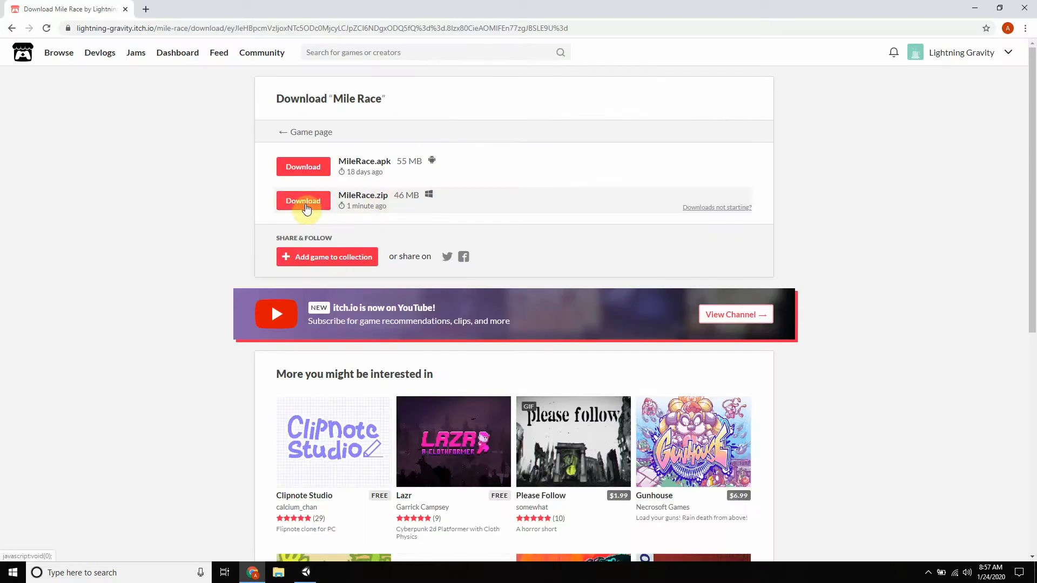
click(304, 204)
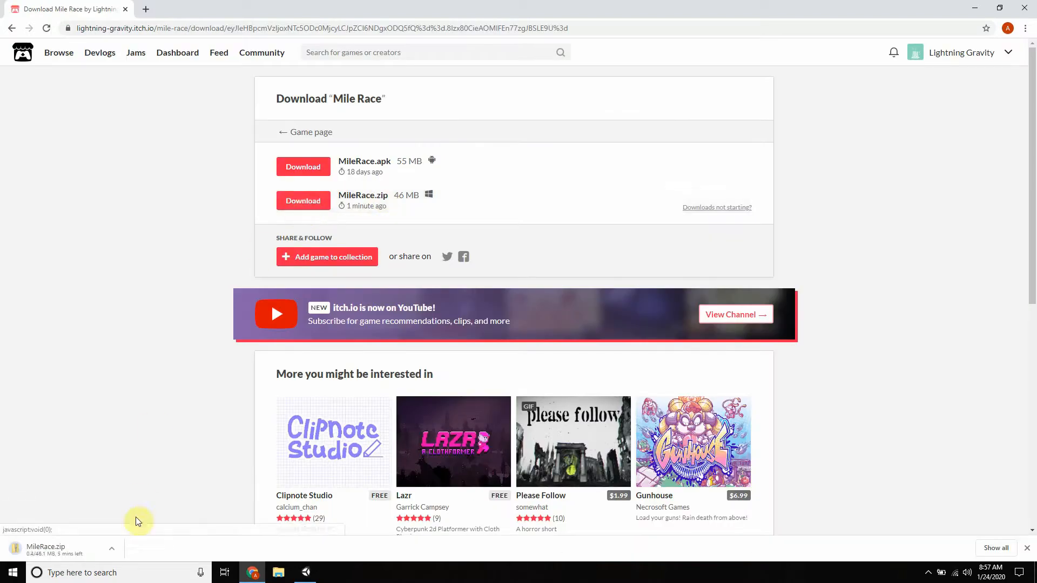
- Show the MileRace.zip download in its folder, check where Downloads sits in the user folder, and minimize the window
click(117, 547)
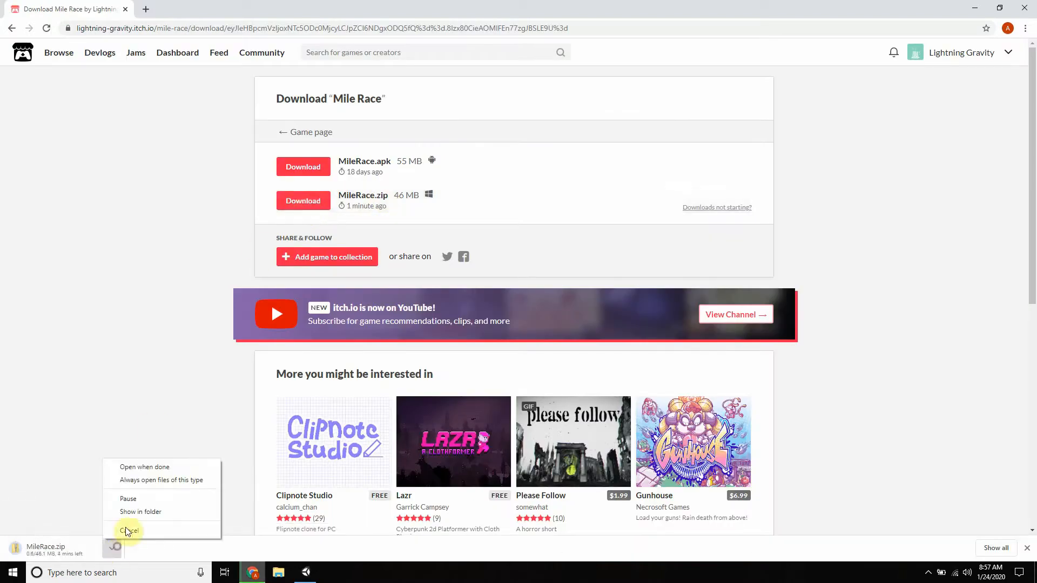
click(149, 513)
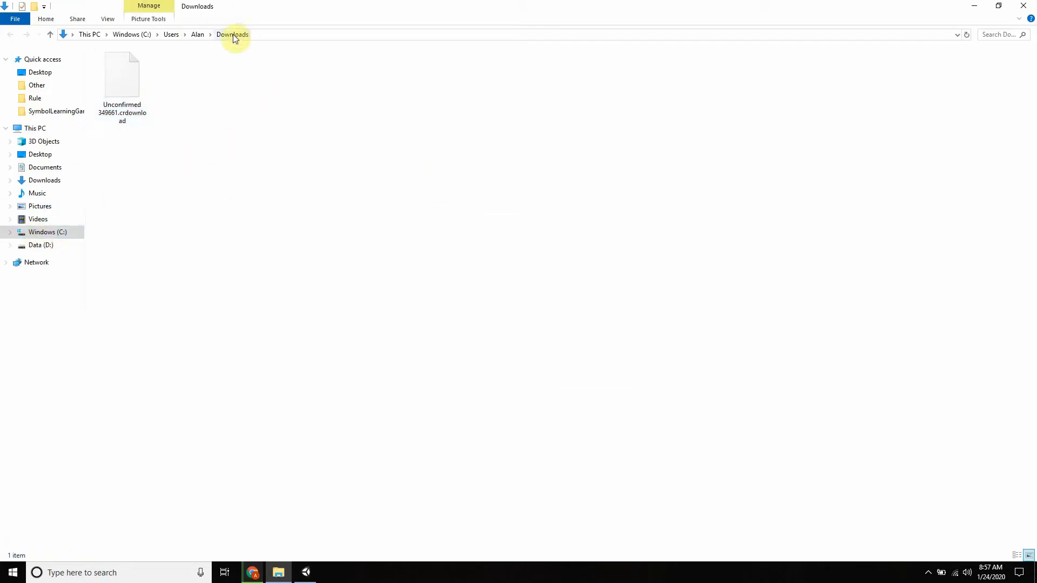
click(197, 34)
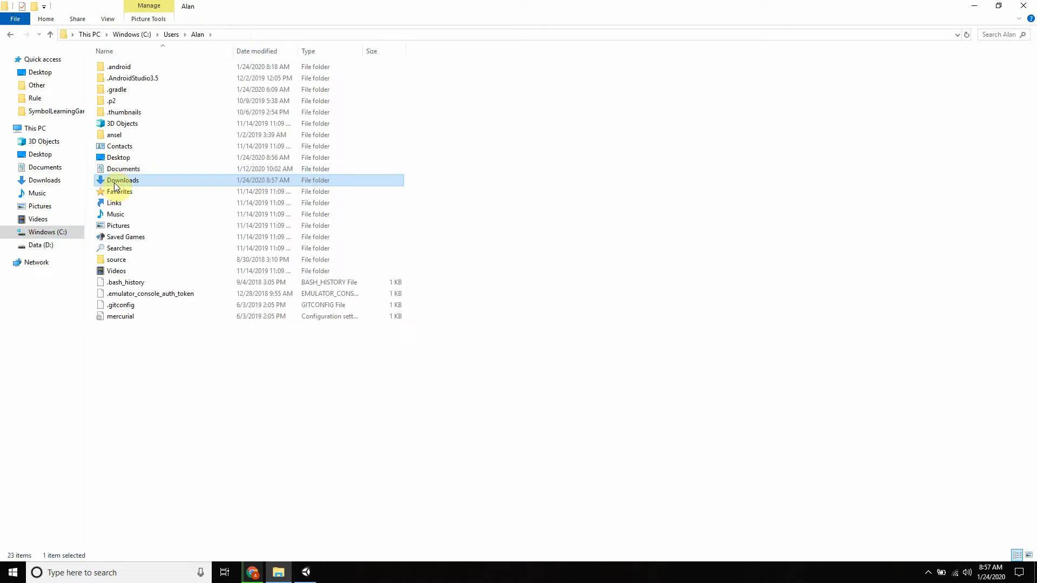
double_click(115, 179)
click(197, 34)
double_click(121, 183)
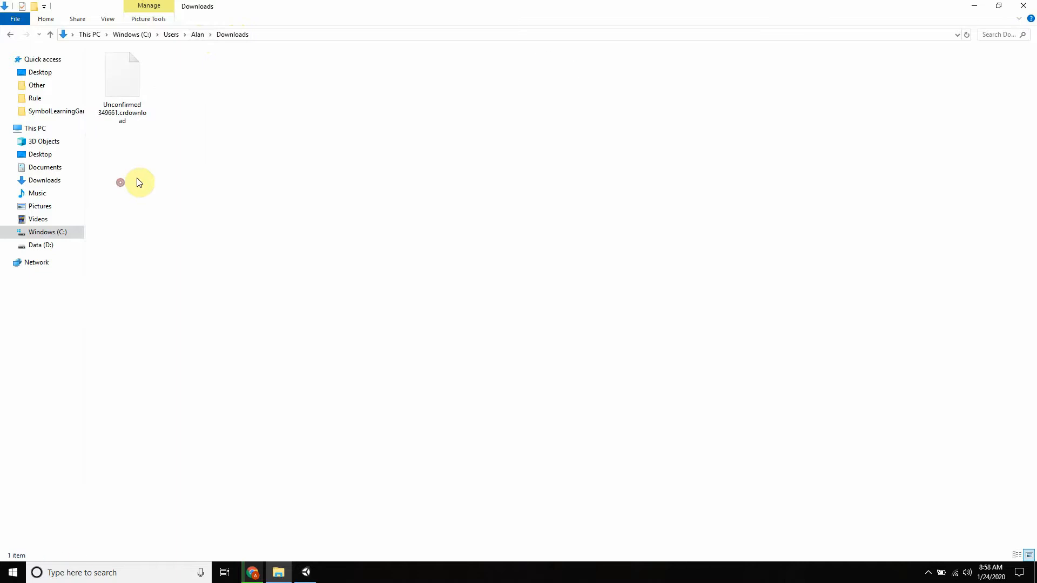
click(974, 6)
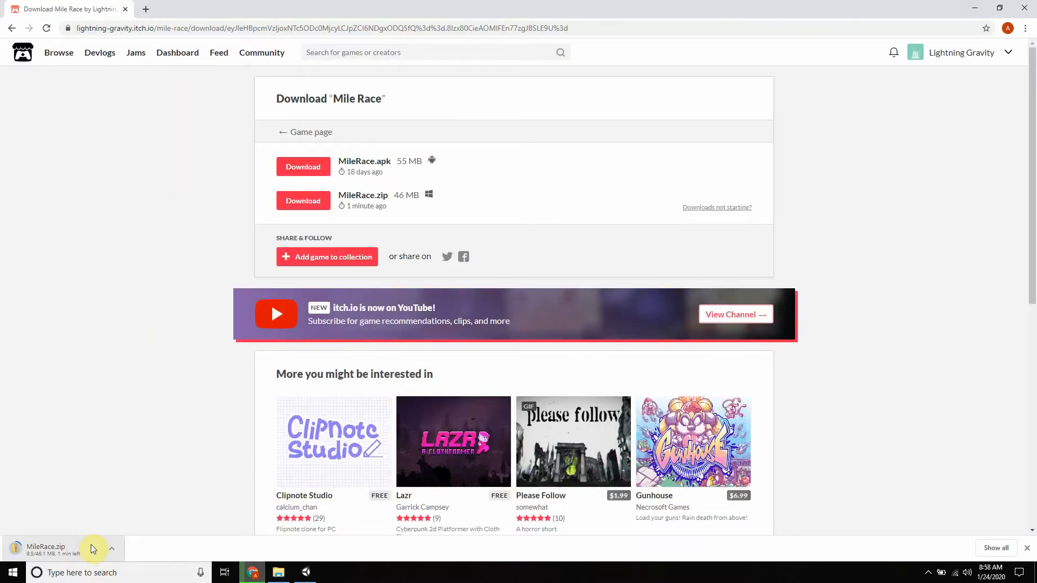
- Switch to Unity, save the Scene_ScreenSize scene, and close the editor
click(304, 577)
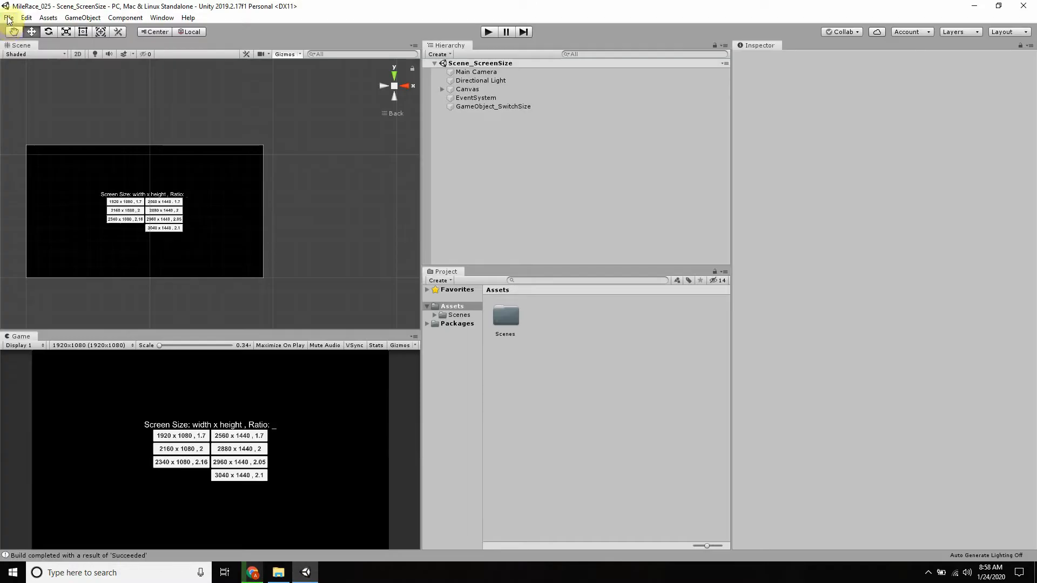
click(8, 17)
click(39, 59)
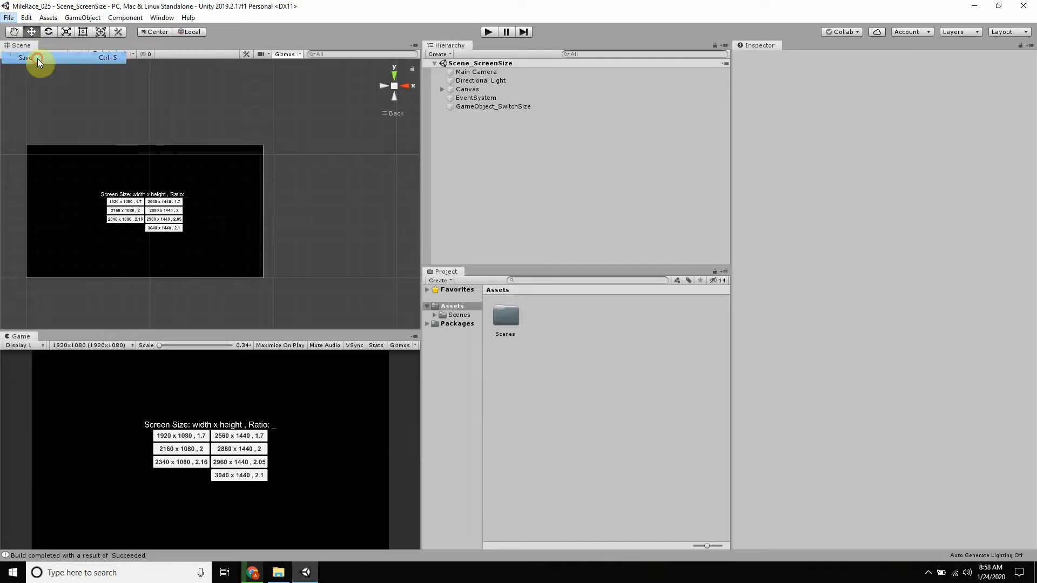
click(1029, 11)
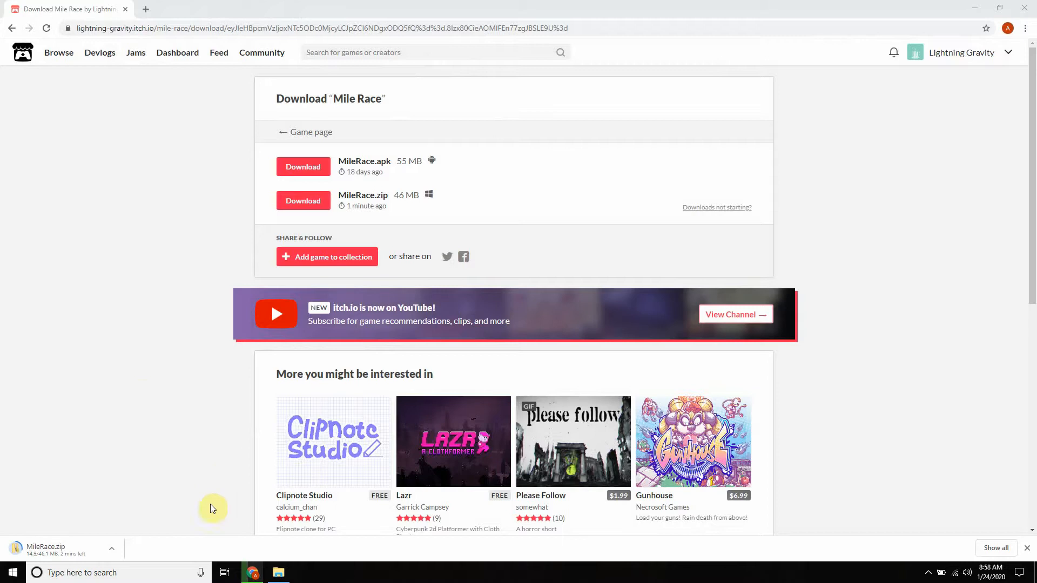
- Arrange the Chrome window and the Downloads folder side by side, with Chrome on the left half
click(279, 572)
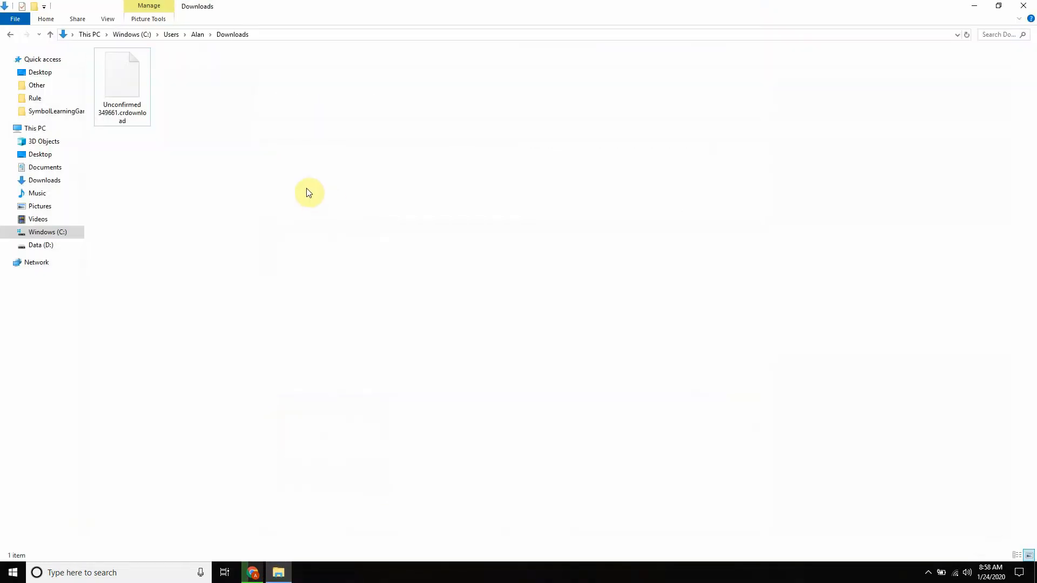
drag(371, 5, 840, 134)
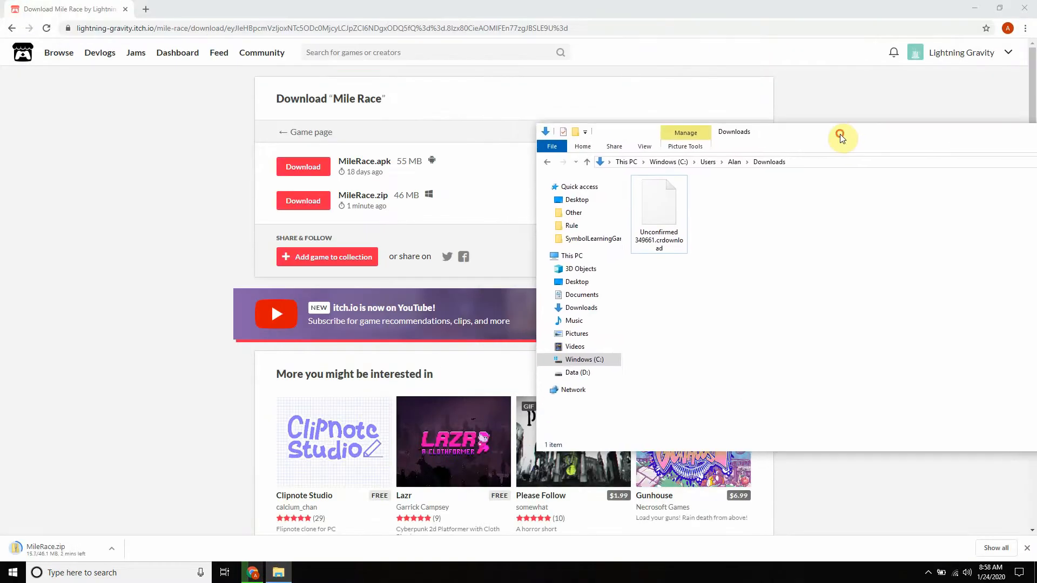
drag(600, 4, 5, 270)
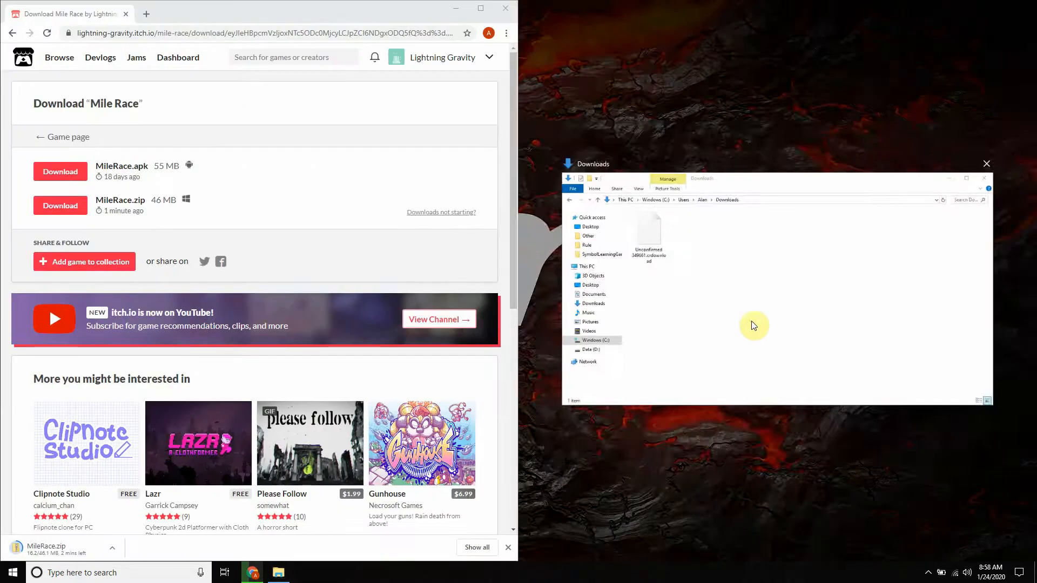
click(755, 324)
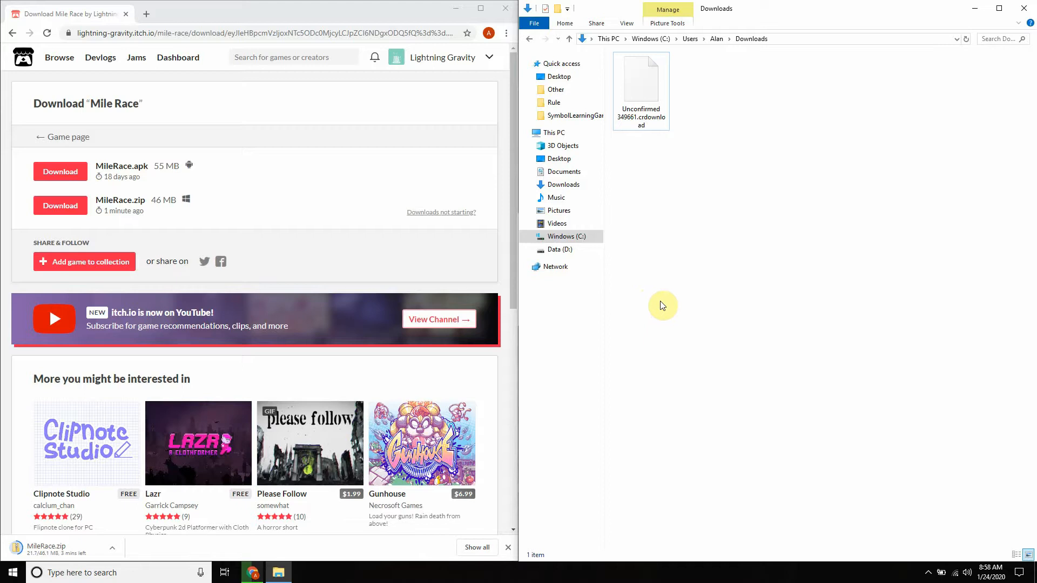
- Open the Lightning Gravity profile, look over its listed games, and open the Mile Race page
click(418, 60)
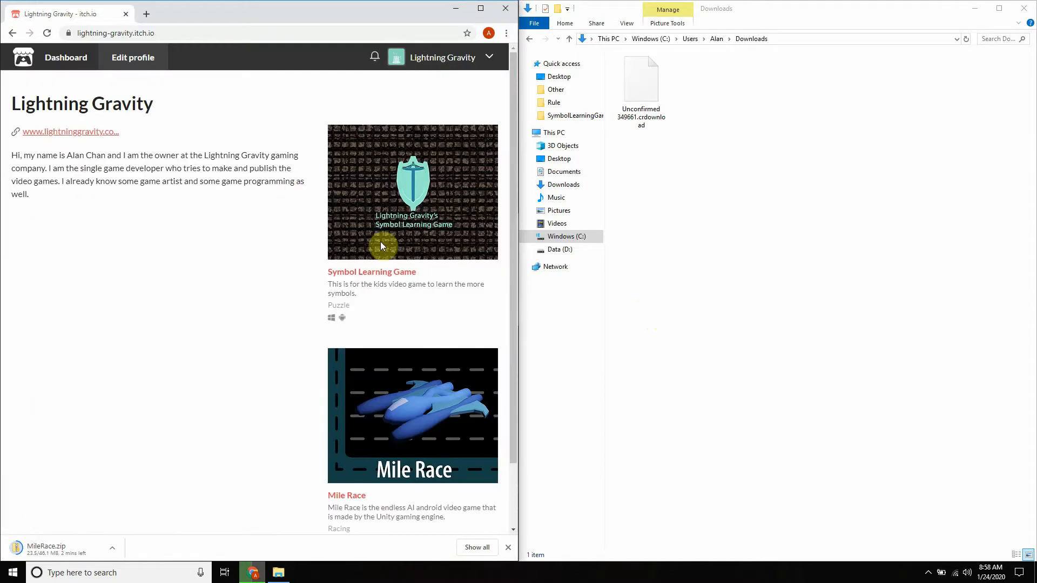
scroll(432, 277, down, 2)
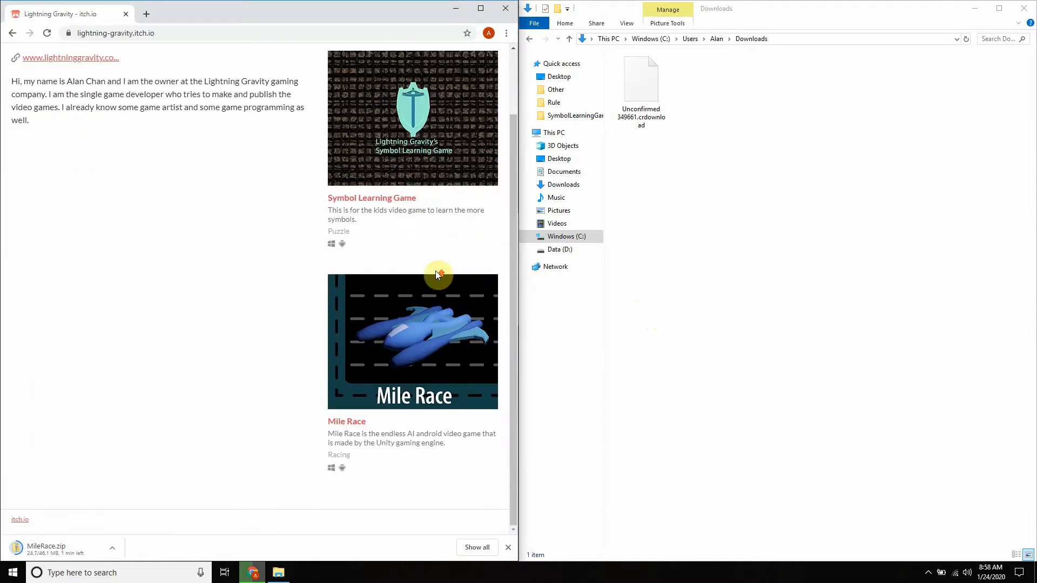
scroll(432, 276, up, 2)
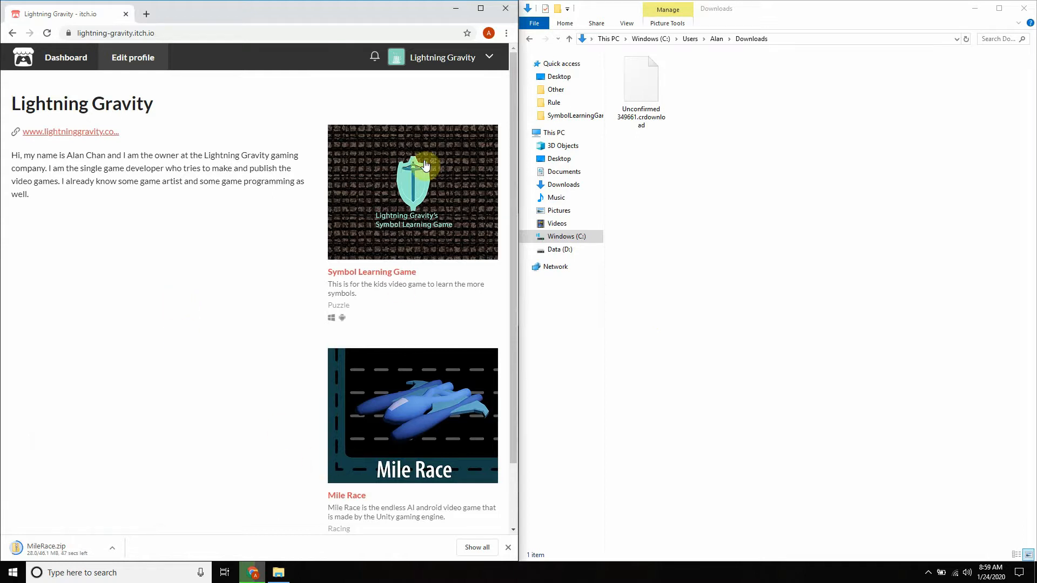
click(347, 495)
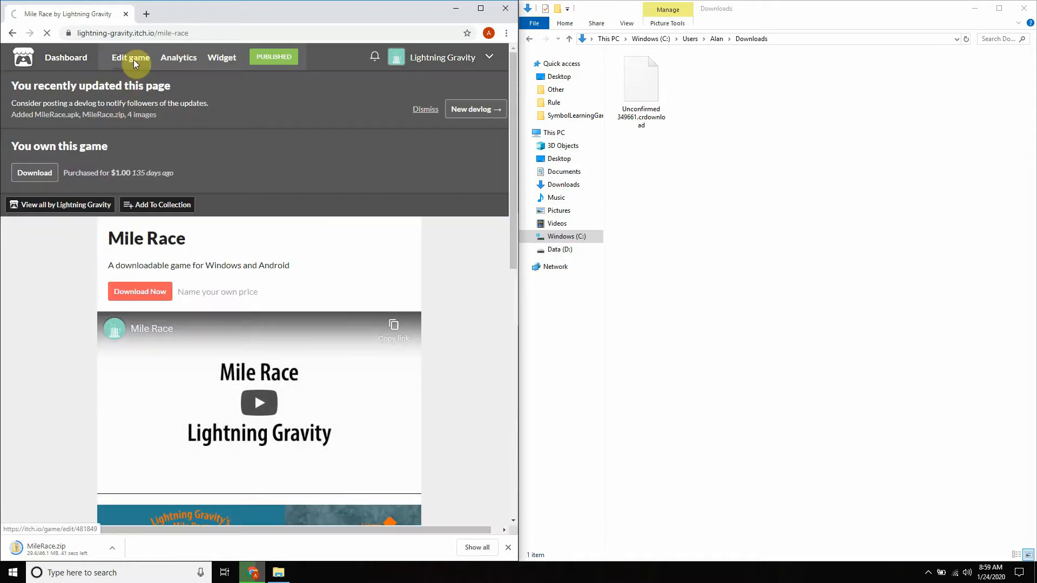
- Review the Mile Race project's edit settings from uploads to visibility, and check the download files on its public page
click(134, 61)
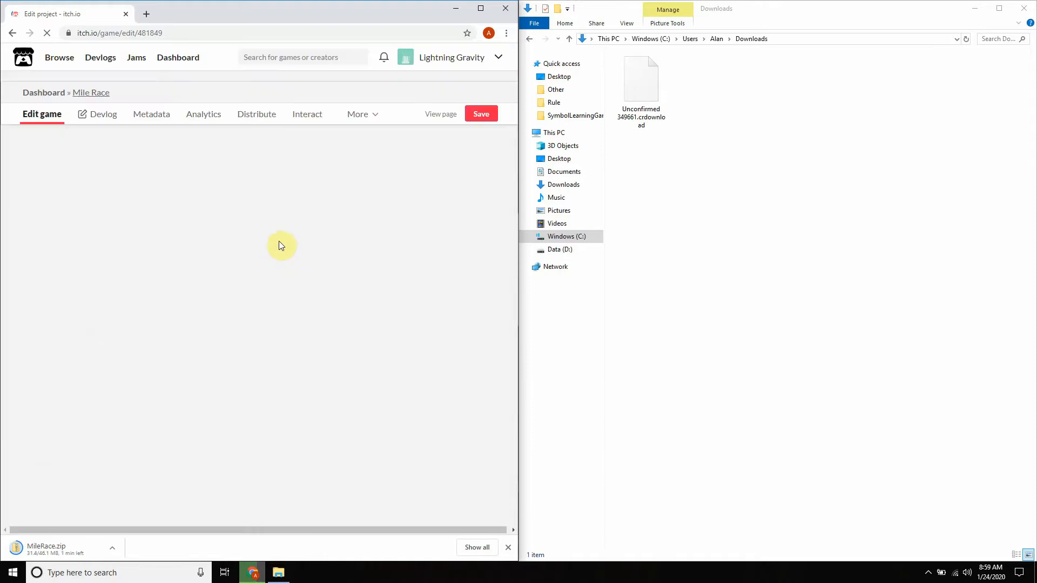
scroll(294, 236, down, 10)
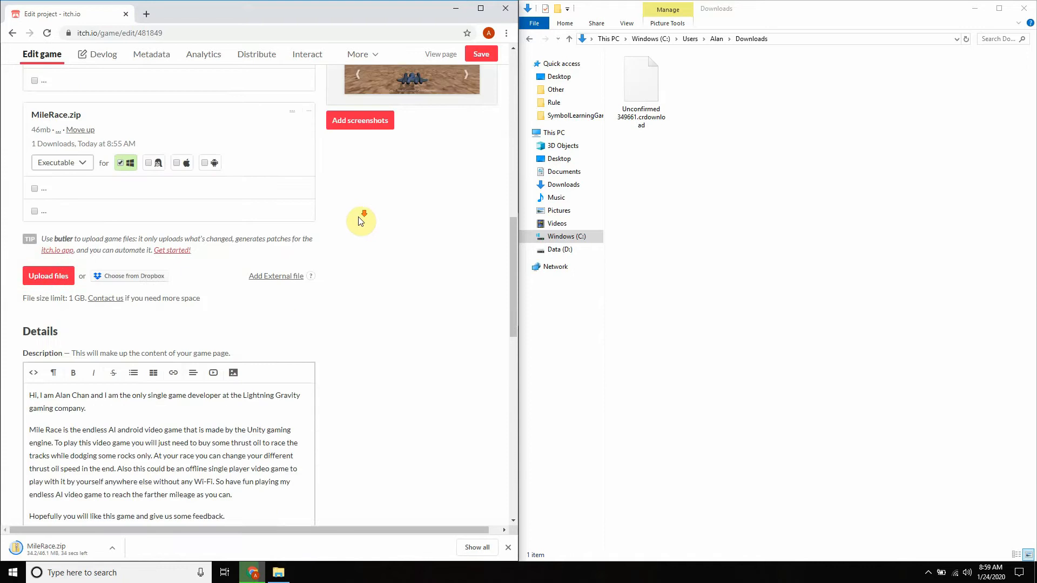
scroll(368, 219, down, 8)
scroll(372, 217, down, 8)
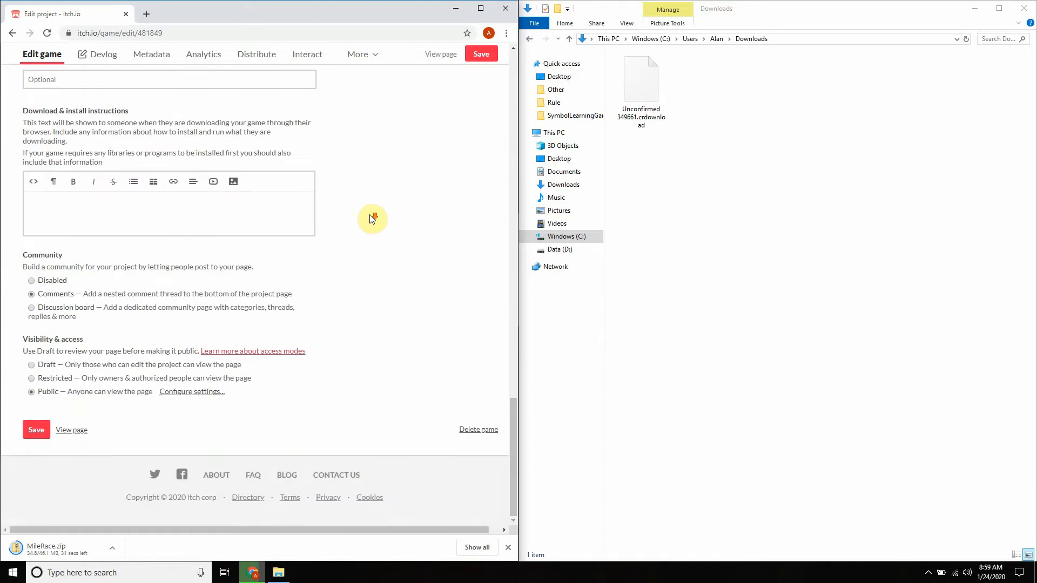
scroll(370, 218, up, 12)
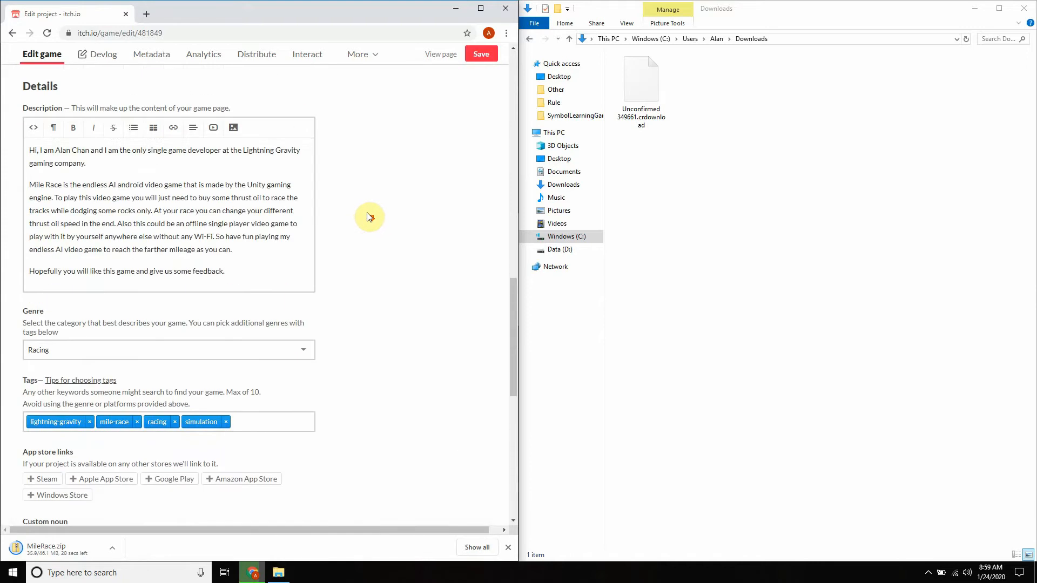
scroll(370, 218, down, 7)
scroll(375, 215, up, 15)
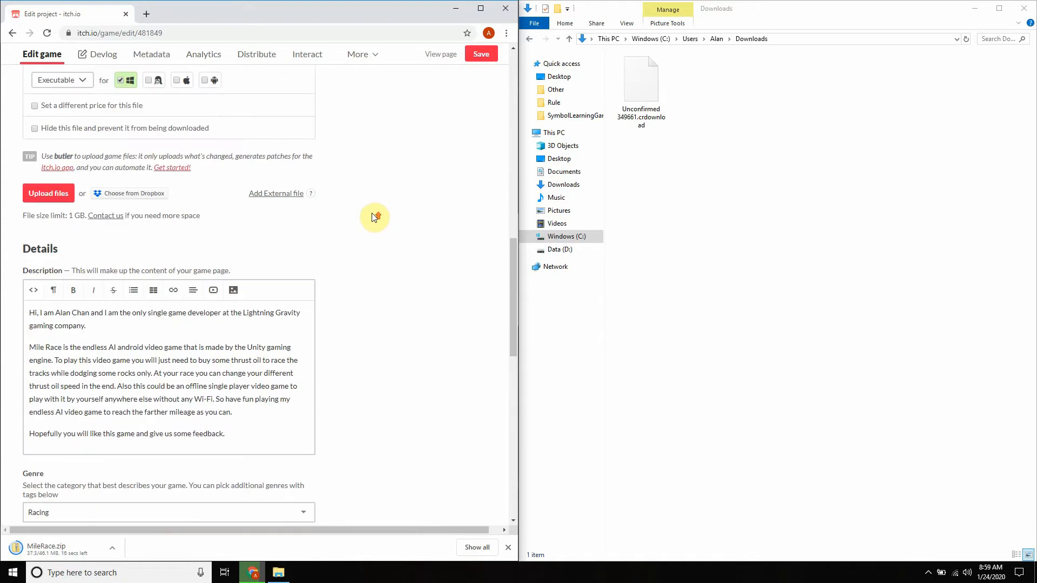
scroll(372, 219, up, 12)
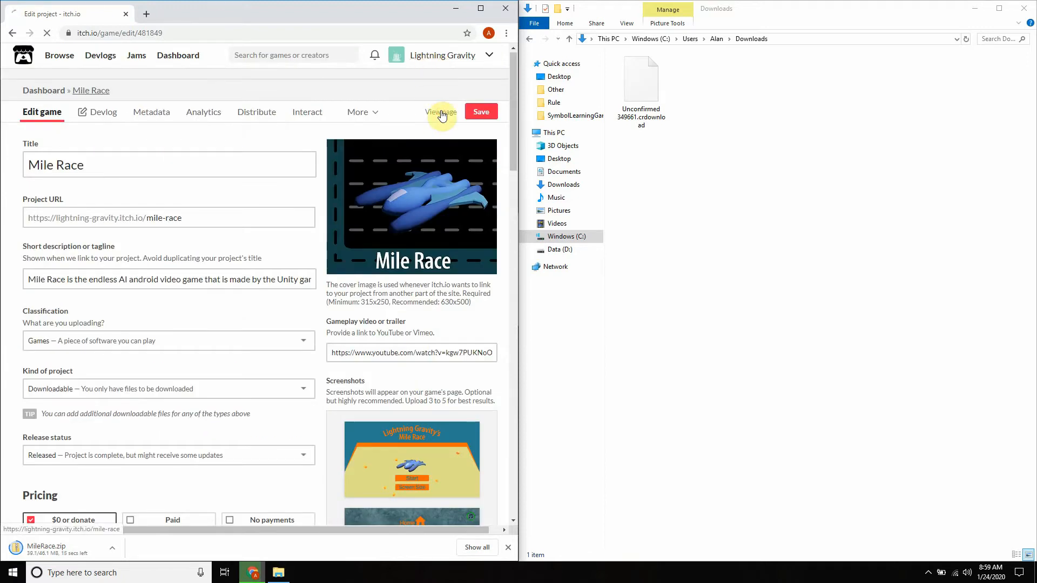
scroll(404, 210, down, 10)
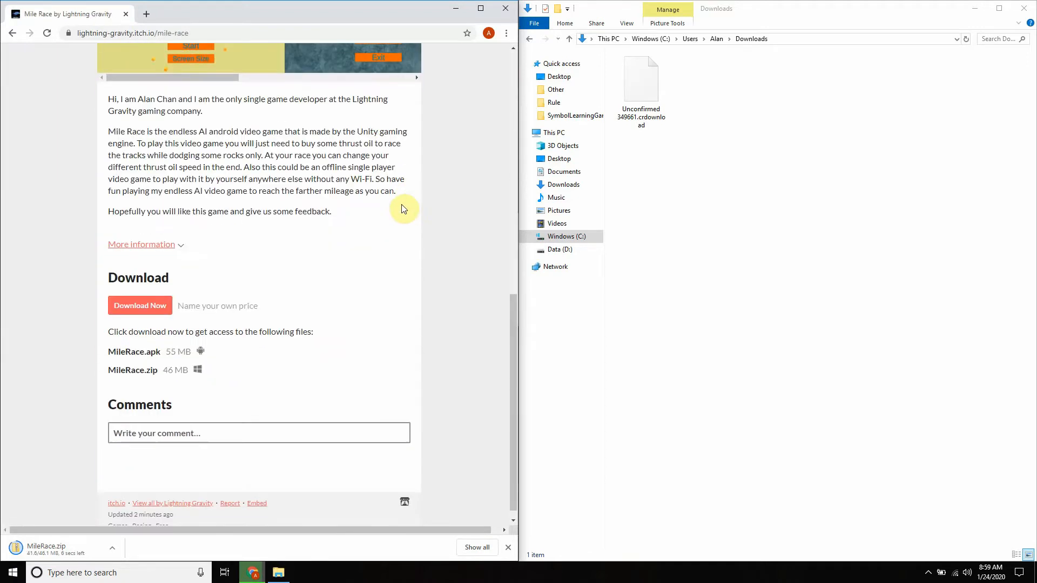
scroll(401, 212, up, 10)
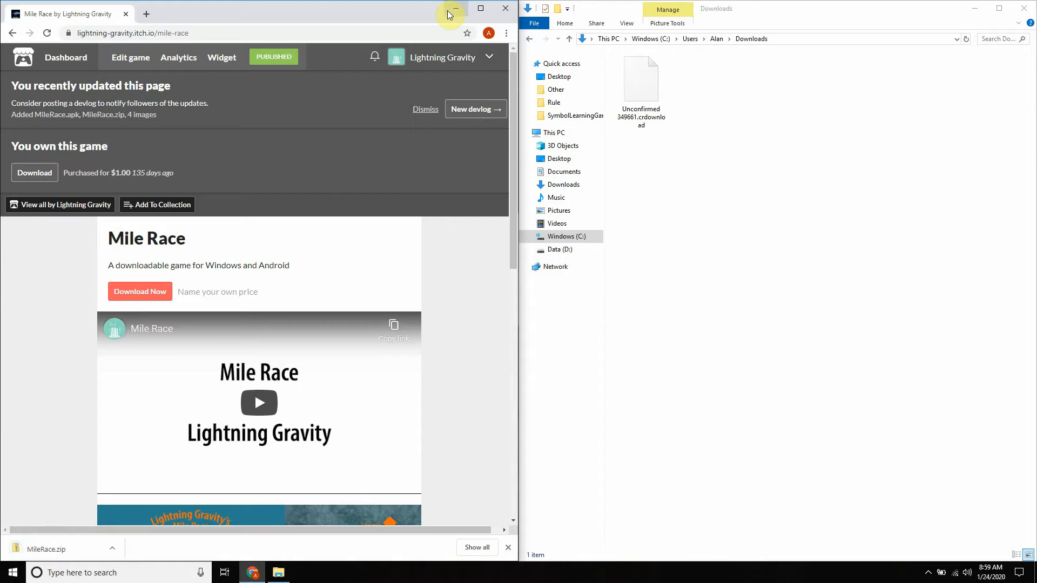
- Maximize and minimize Chrome, and extract the downloaded MileRace zip into a MileRace folder within Downloads, showing the extracted files when complete
click(480, 8)
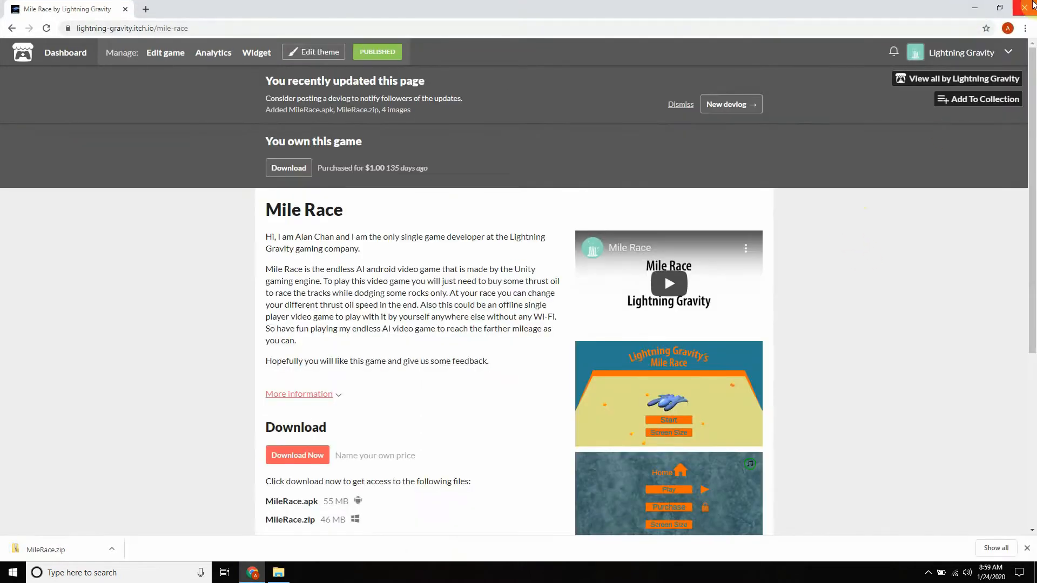
click(975, 7)
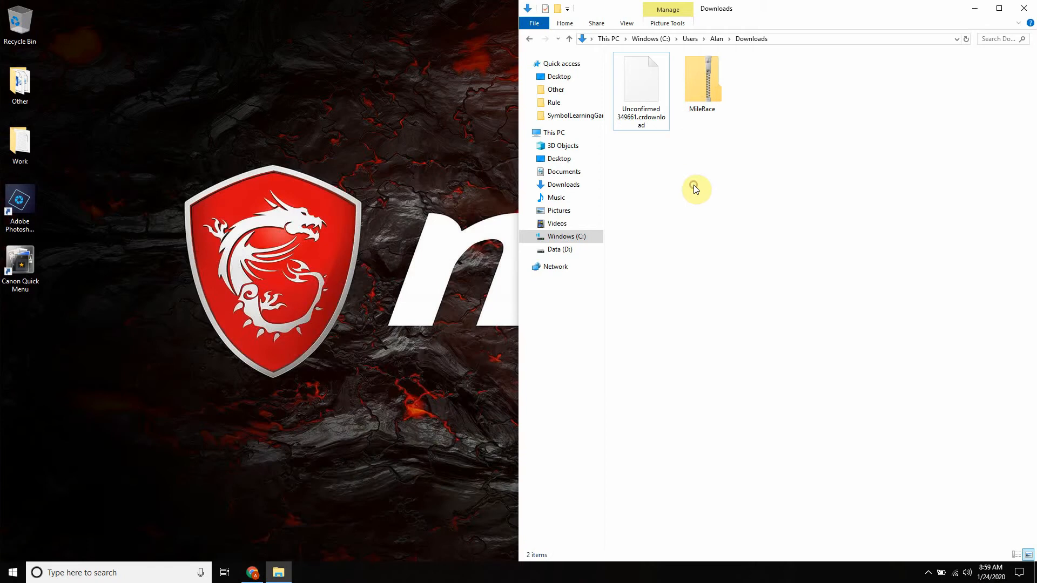
right_click(693, 188)
click(685, 175)
click(708, 92)
right_click(707, 92)
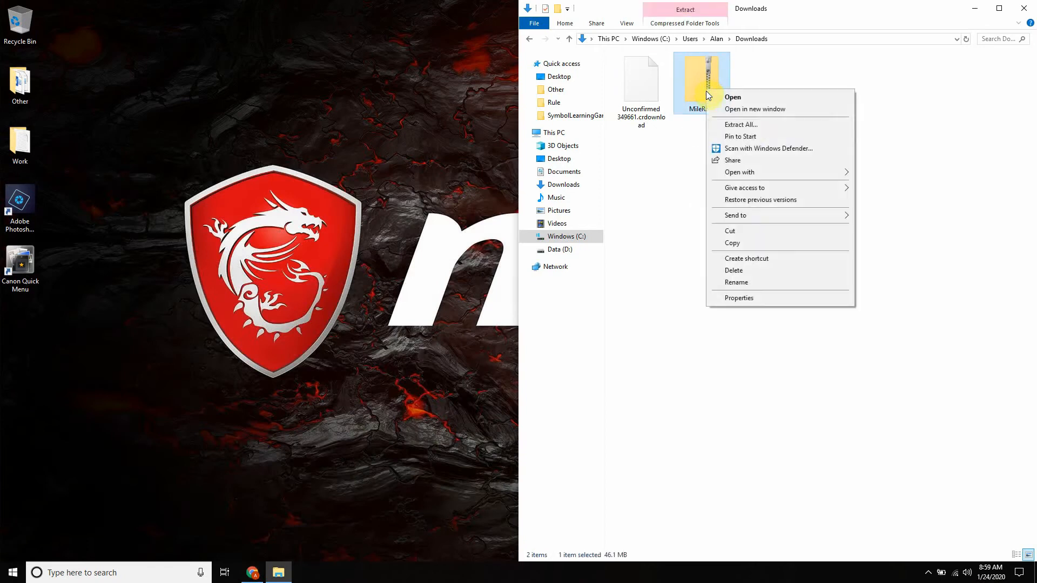
click(749, 126)
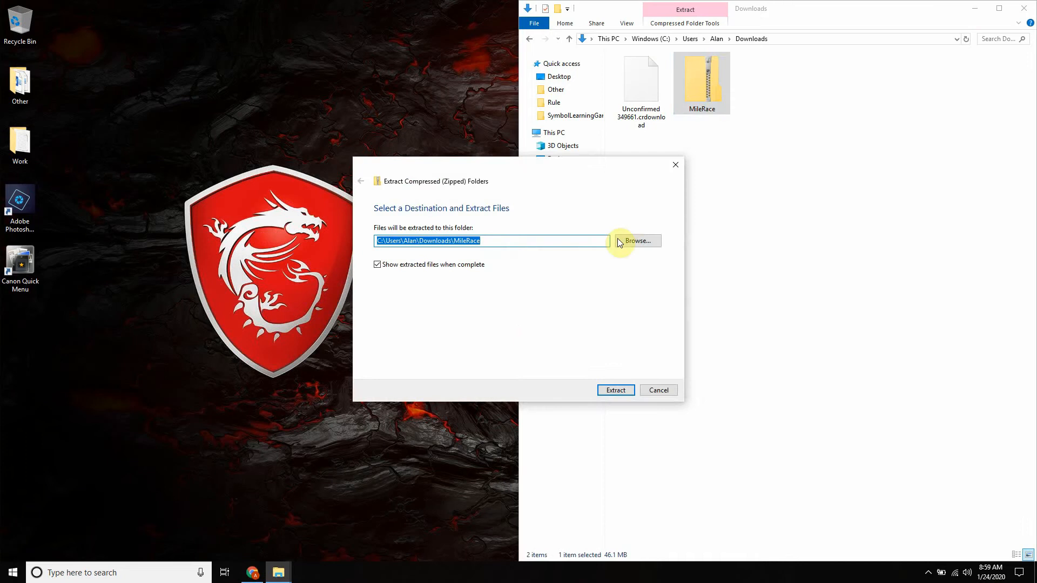
click(612, 391)
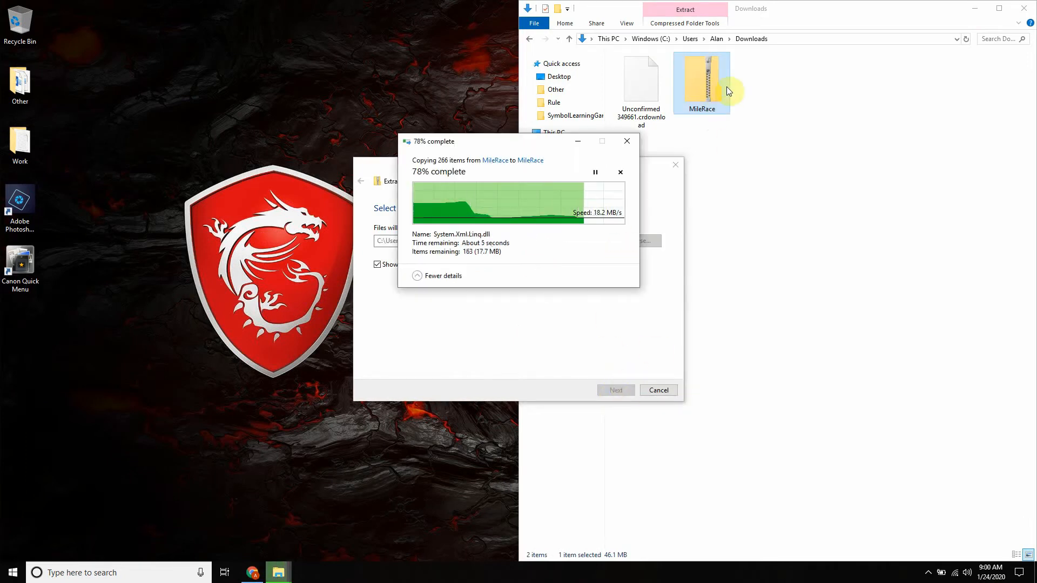
- Look over the file options for the MileRace zip in Downloads and its desktop copy, minimizing the Downloads window in between
right_click(708, 80)
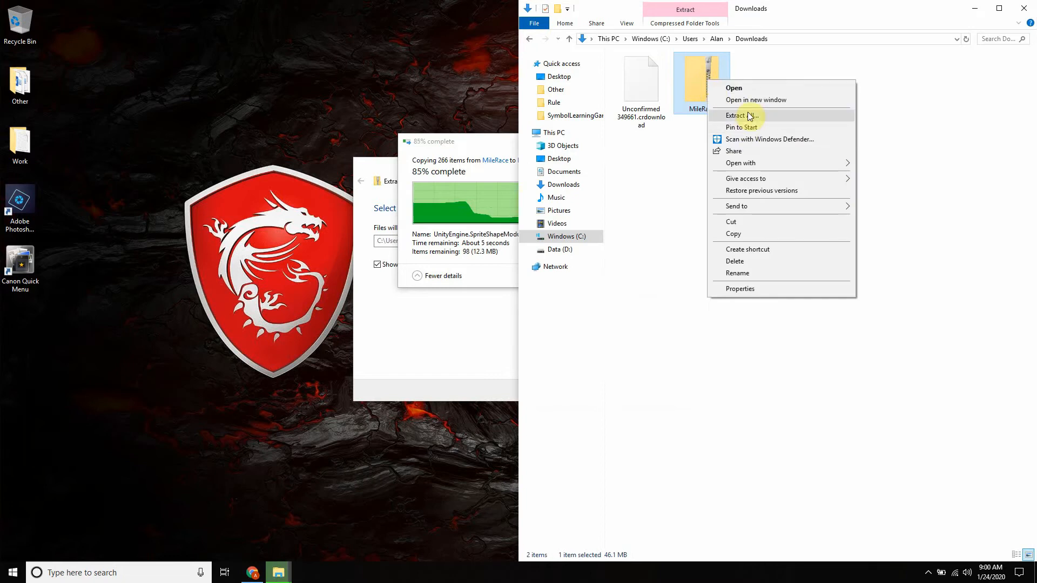
click(649, 210)
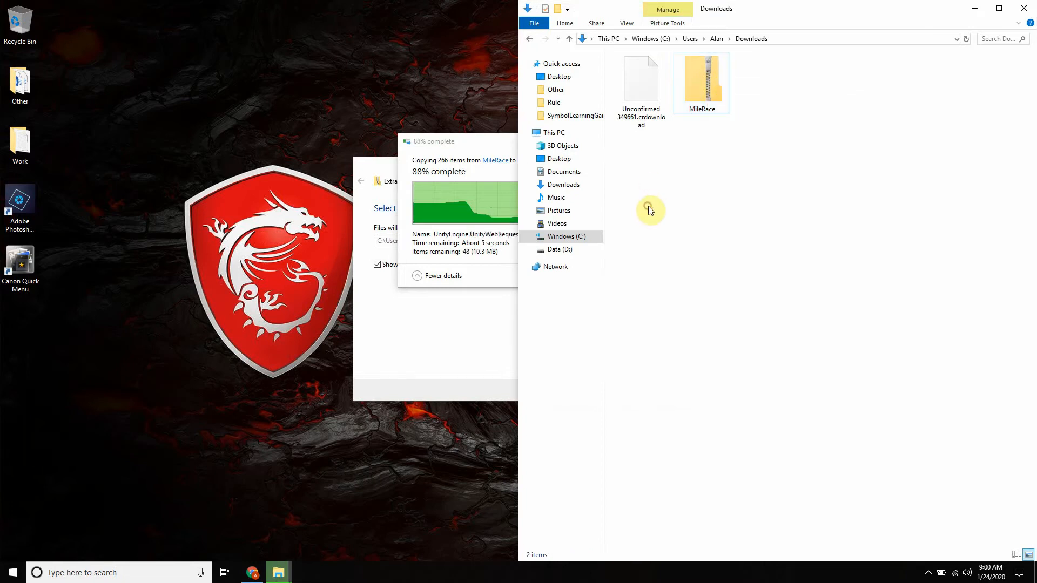
click(974, 8)
right_click(999, 139)
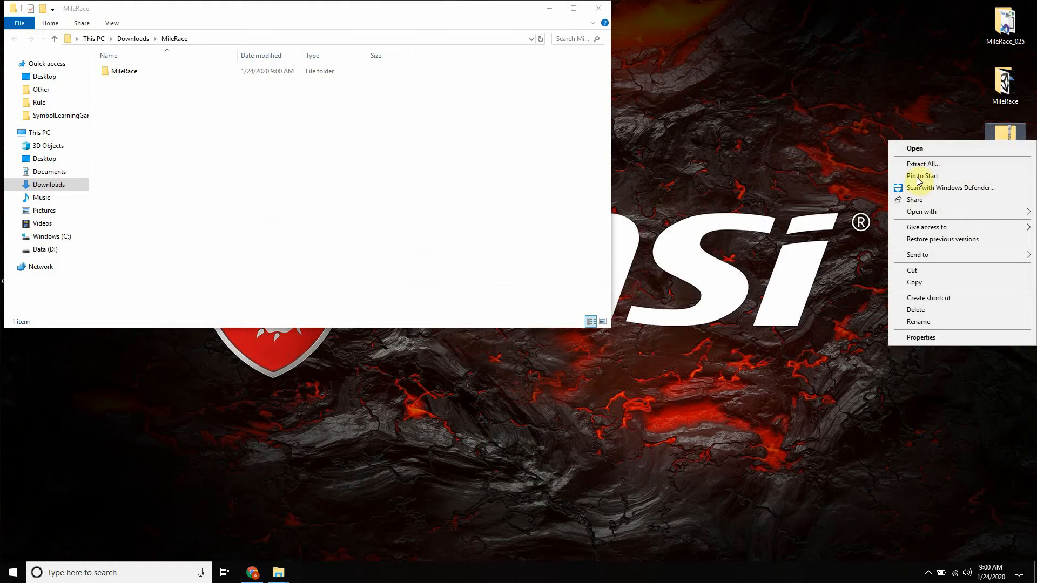
mouse_move(931, 216)
click(825, 199)
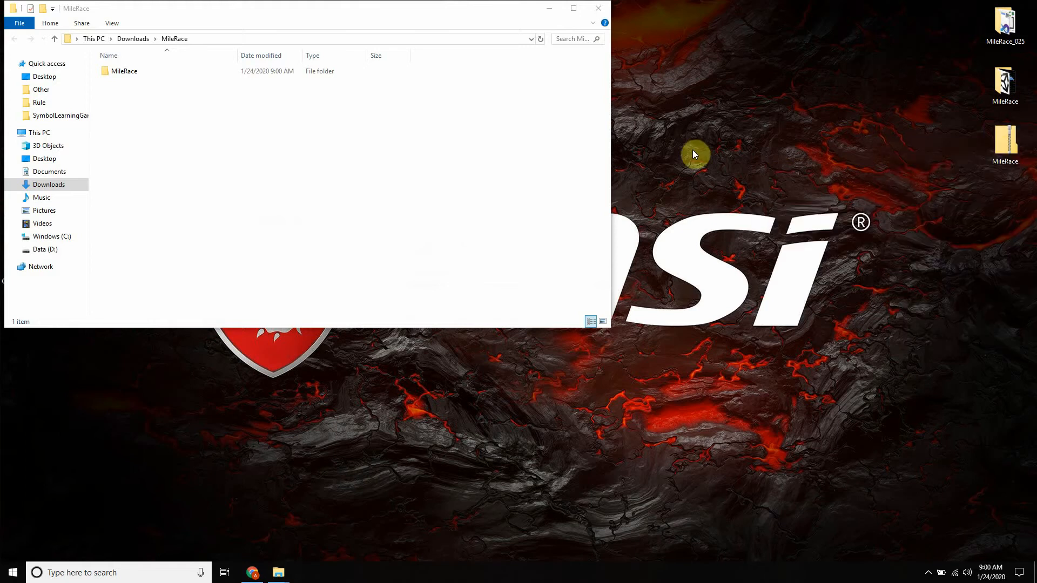
- Restore and reposition the extracted folder's window, go to Downloads, and open the nested MileRace folder containing the game files
click(573, 9)
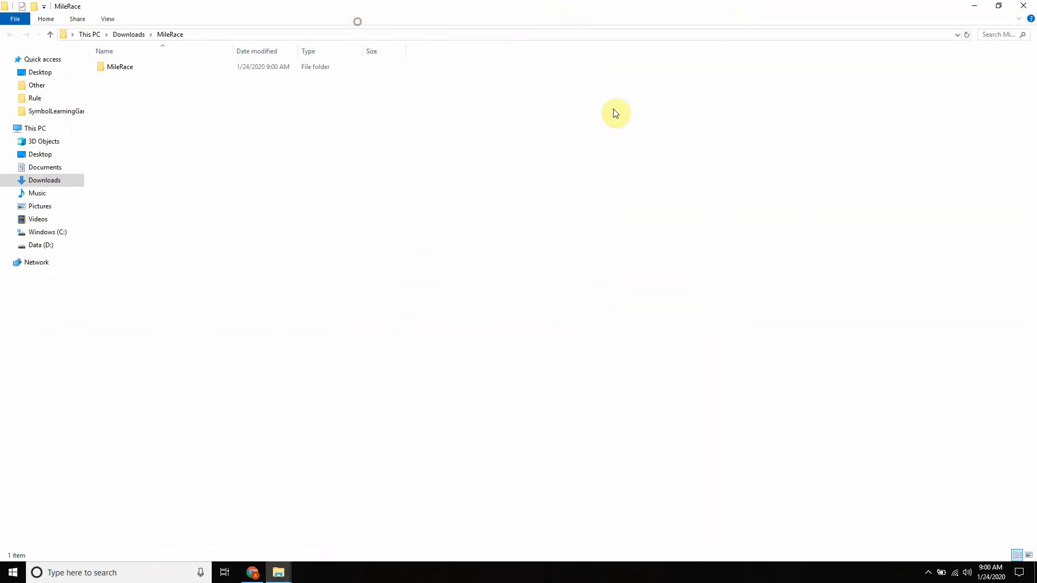
double_click(386, 8)
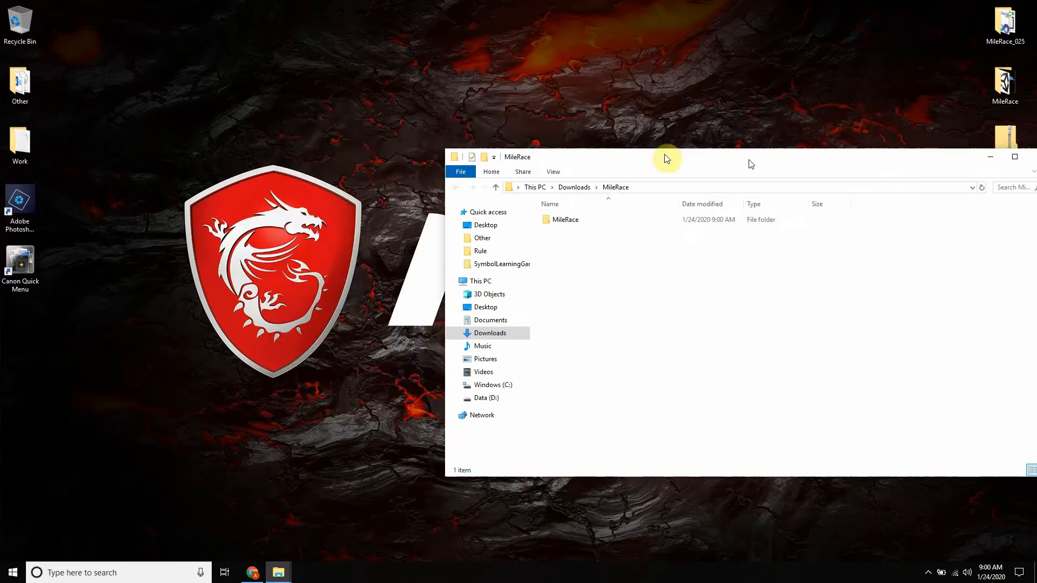
click(296, 294)
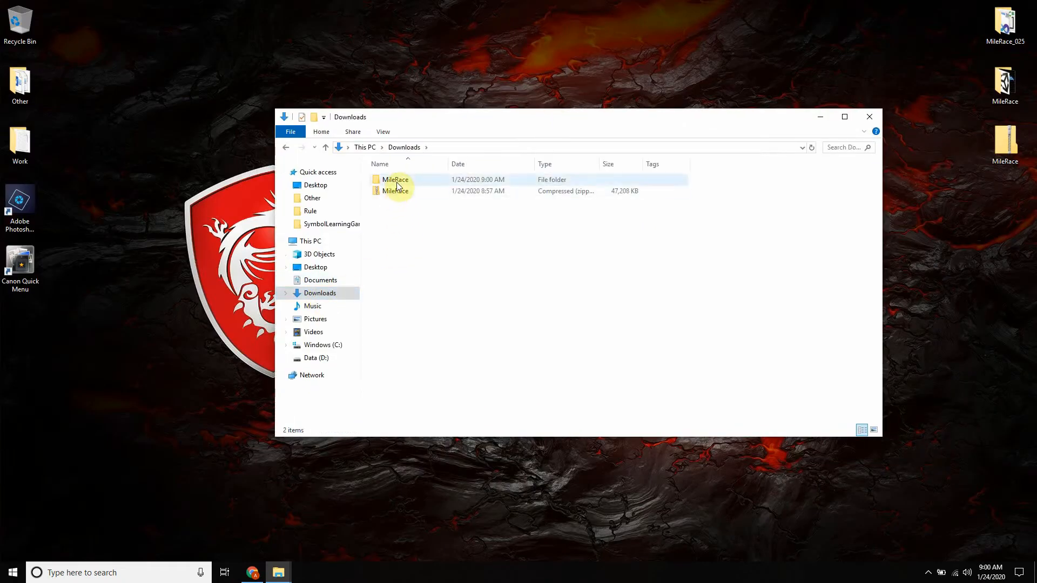
double_click(392, 180)
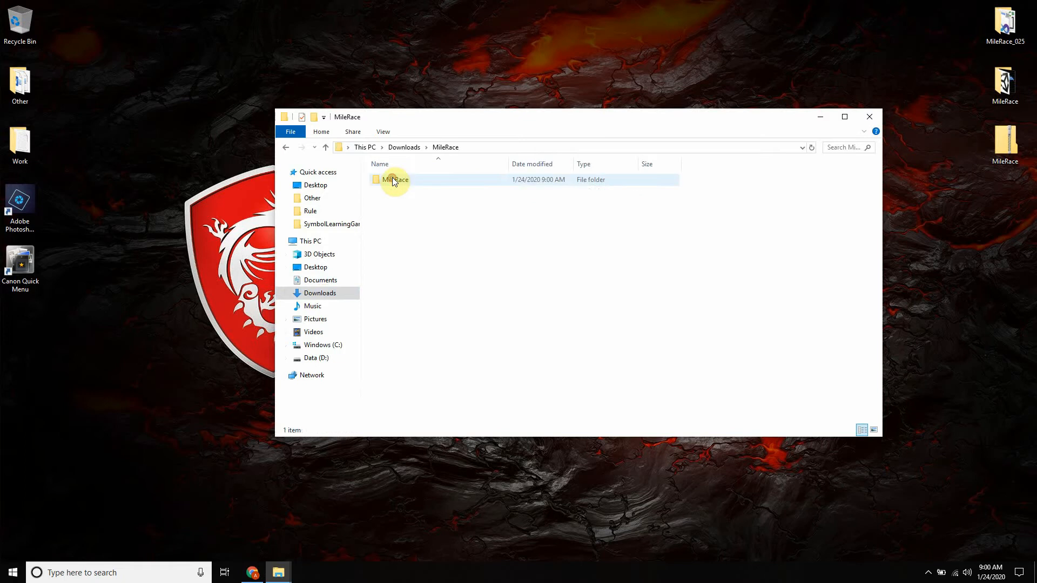
click(387, 179)
double_click(387, 179)
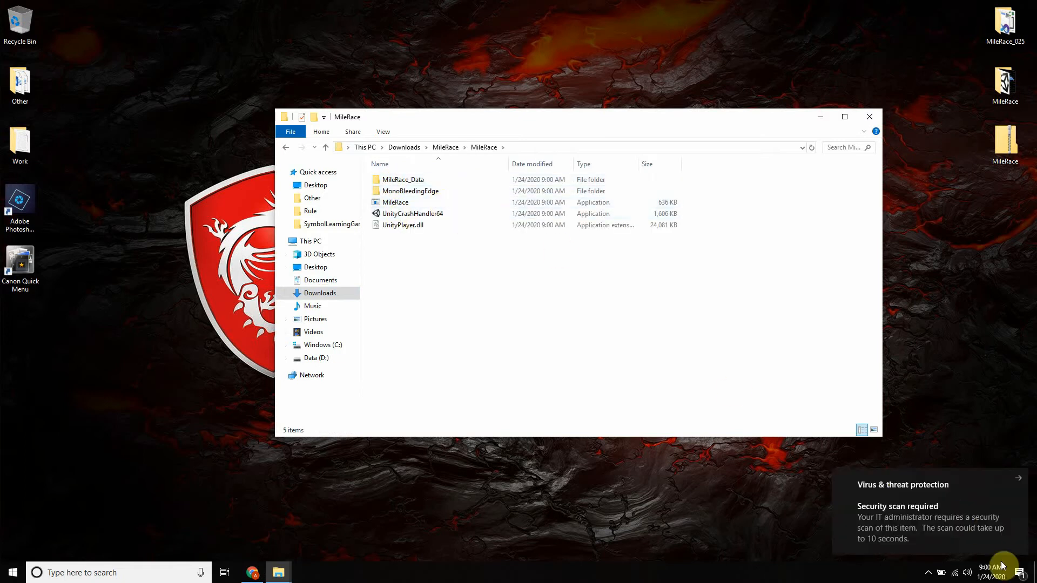
- Dismiss the Virus & threat protection notification from Windows Security and return to the MileRace folder
click(1019, 574)
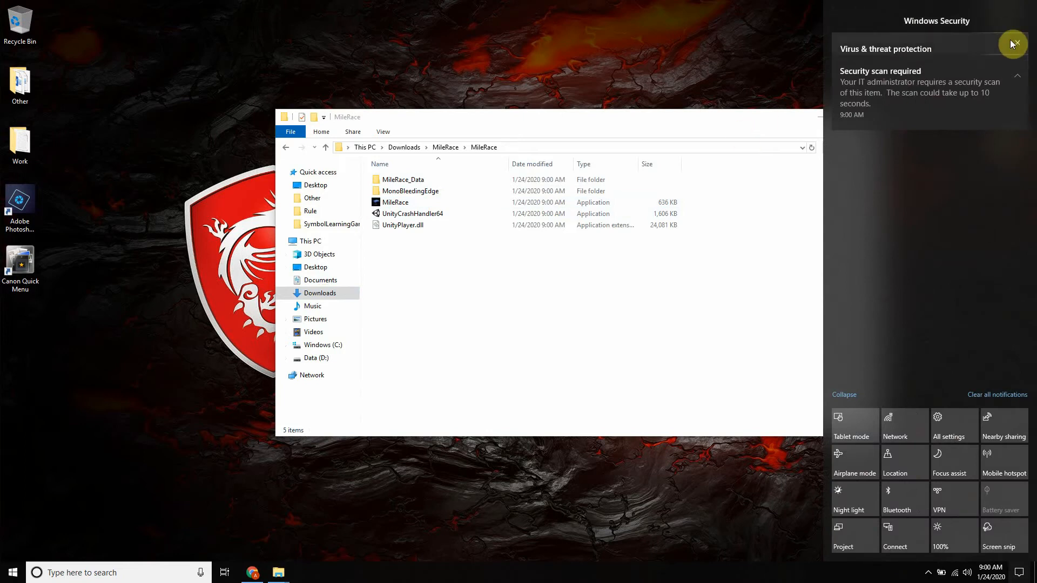
click(1017, 42)
click(492, 348)
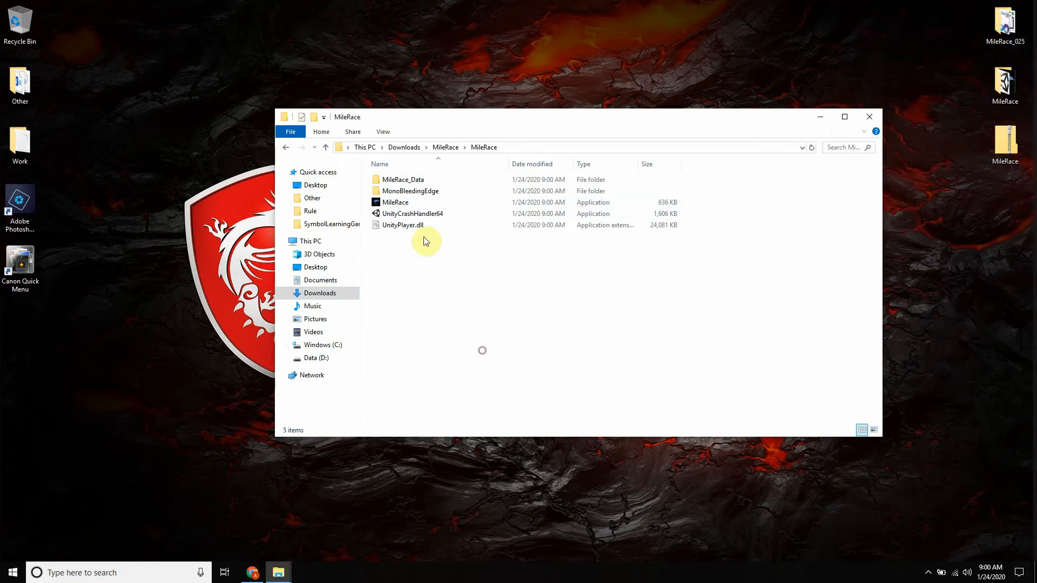
- Launch the extracted MileRace application, allow it to run past SmartScreen, and choose the 1920 x 1080 screen size
double_click(414, 206)
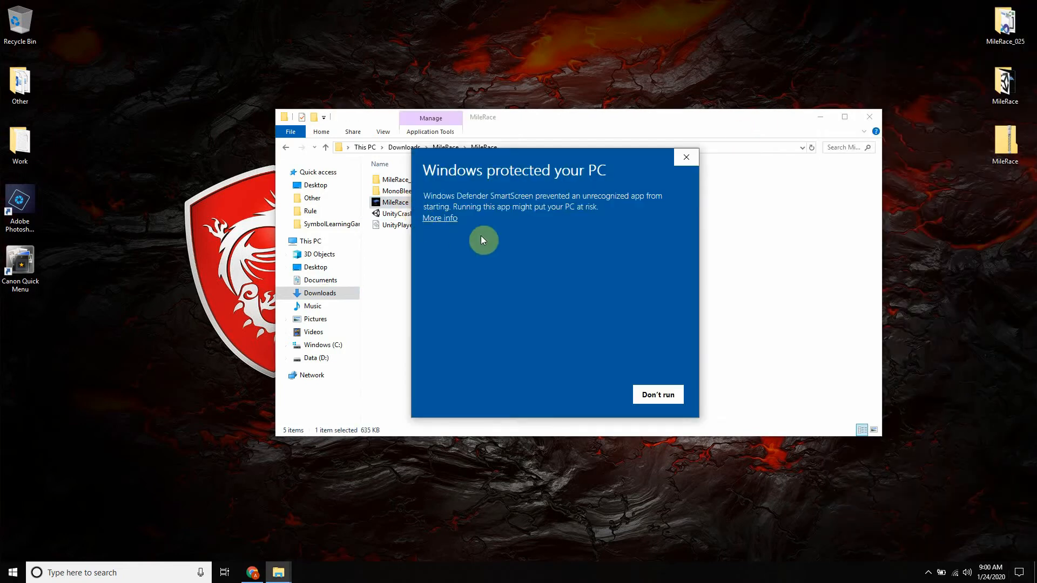
click(440, 218)
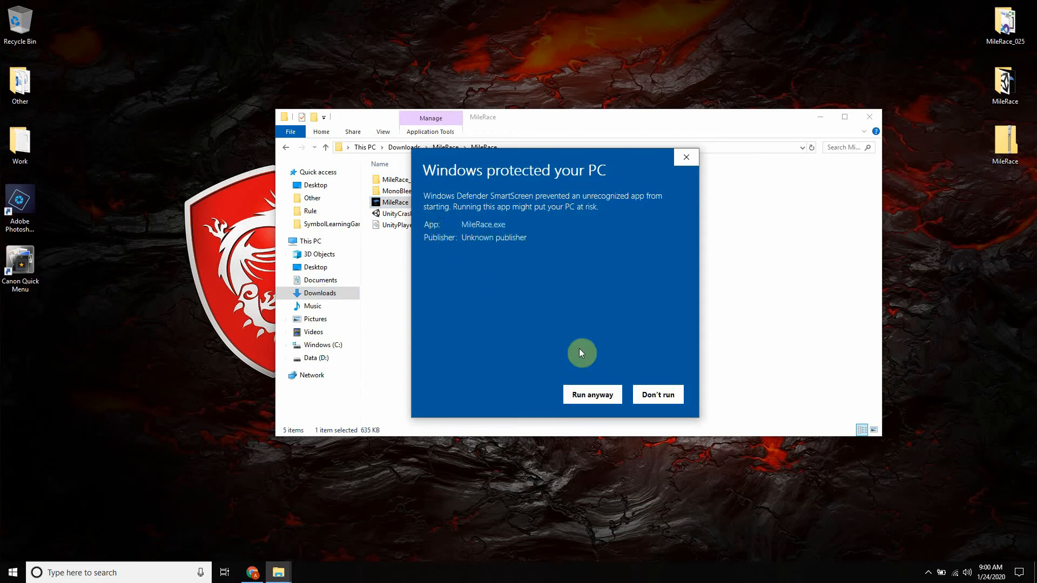
click(583, 400)
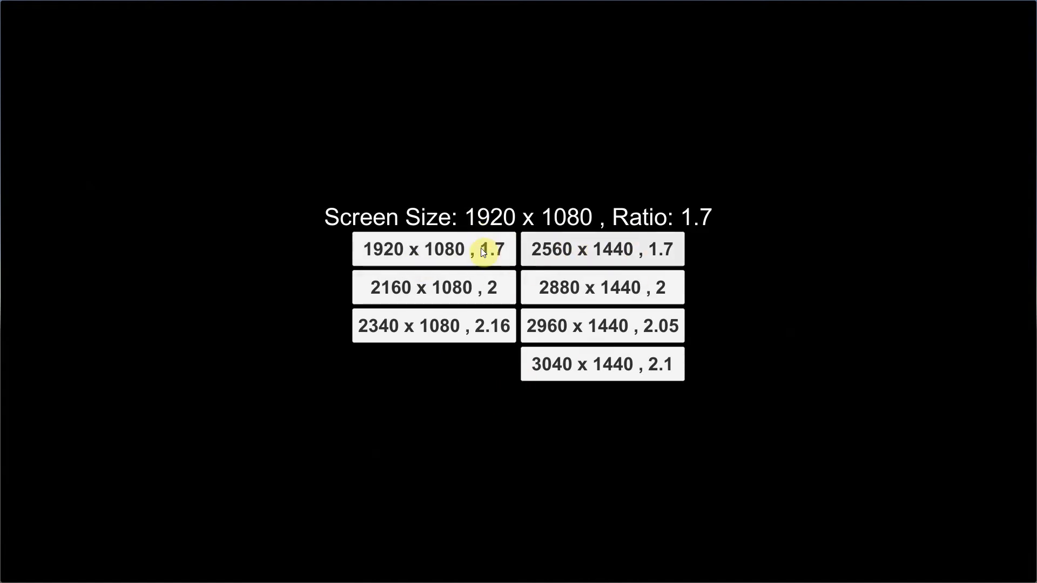
click(446, 247)
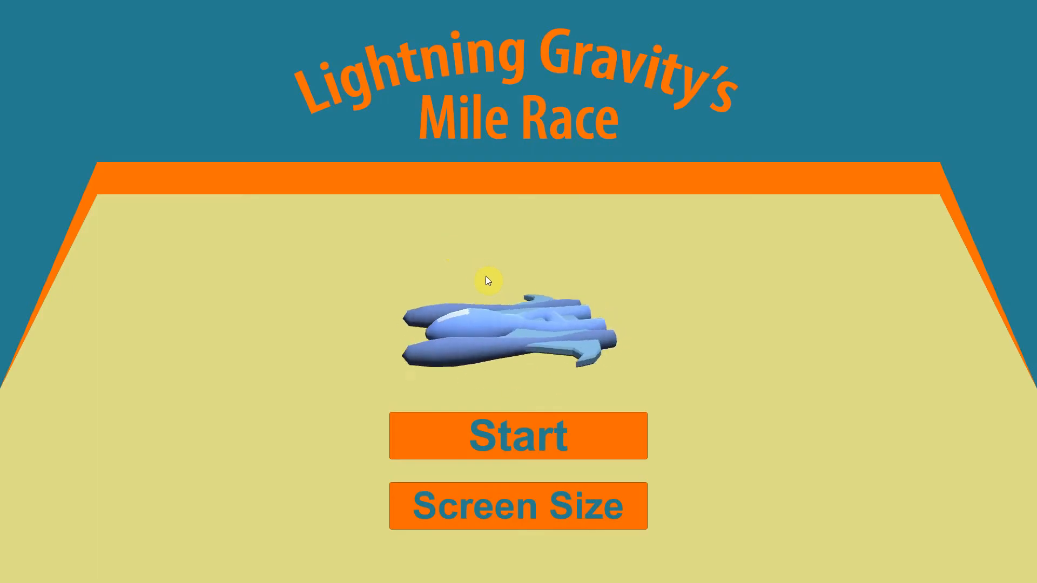
- Test Mile Race by starting it, playing a race, returning home and opening the Purchase section, then exit the game
click(559, 435)
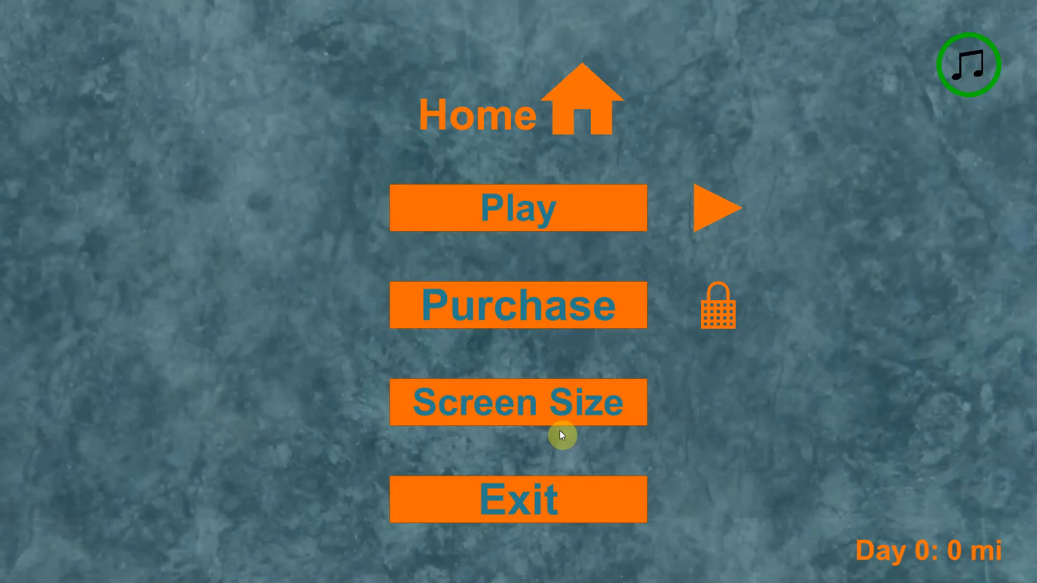
click(557, 220)
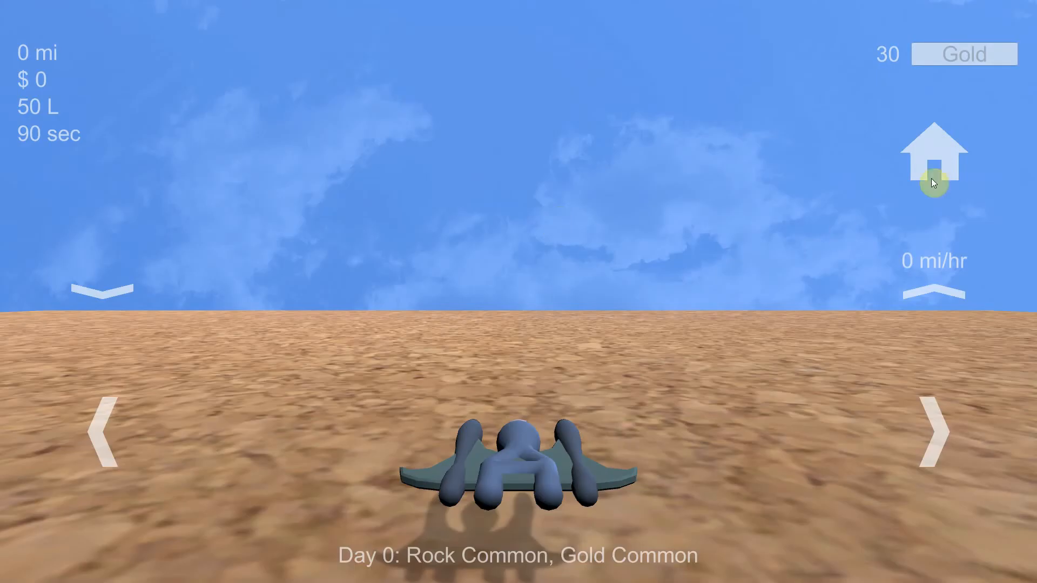
click(927, 154)
click(498, 271)
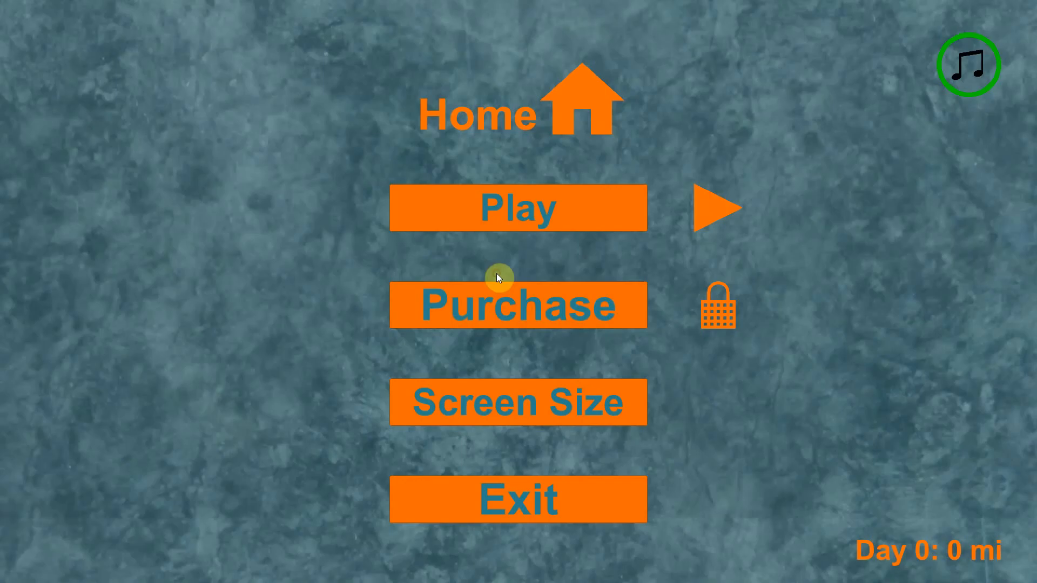
click(506, 308)
click(971, 78)
click(506, 500)
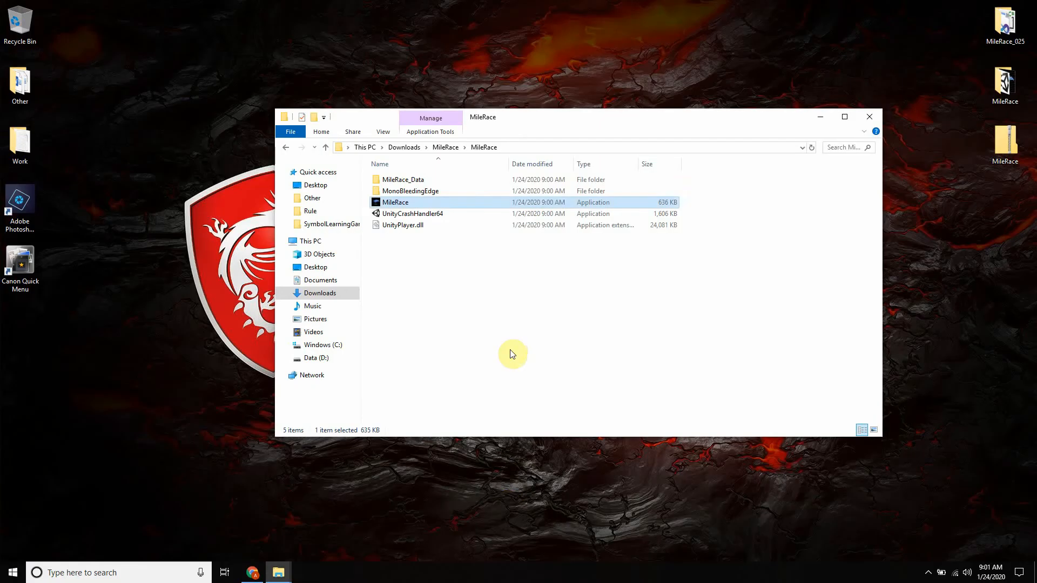
- Close the extracted game folder, refresh the desktop, and bring the Downloads window back to the middle of the desktop
click(507, 343)
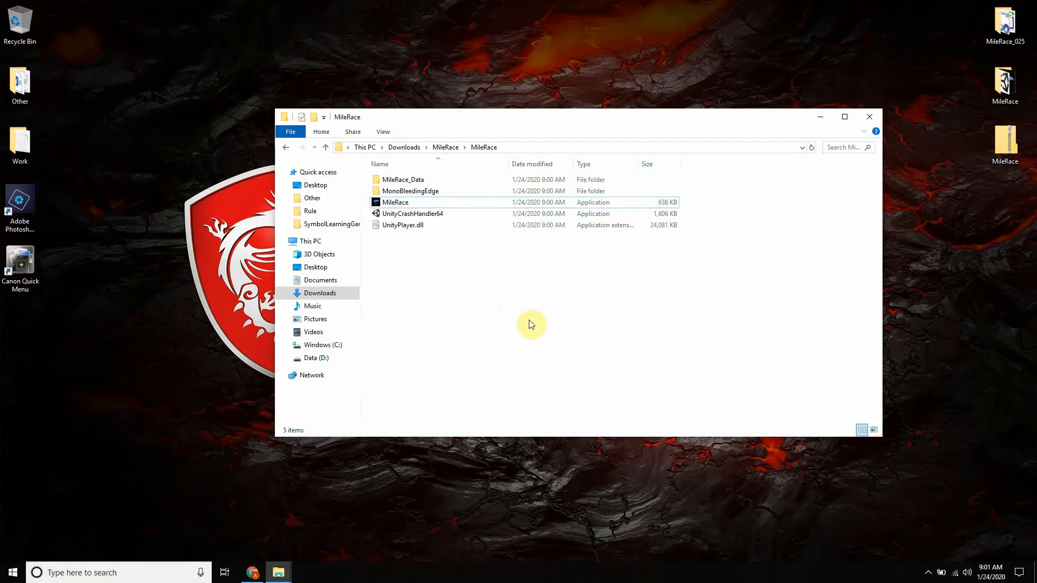
click(869, 117)
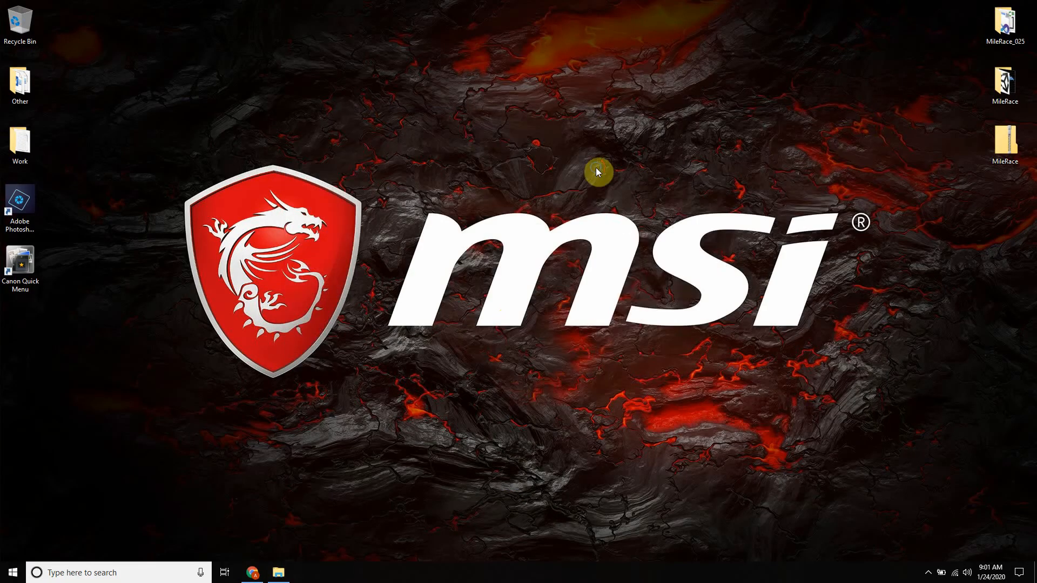
right_click(596, 167)
click(625, 199)
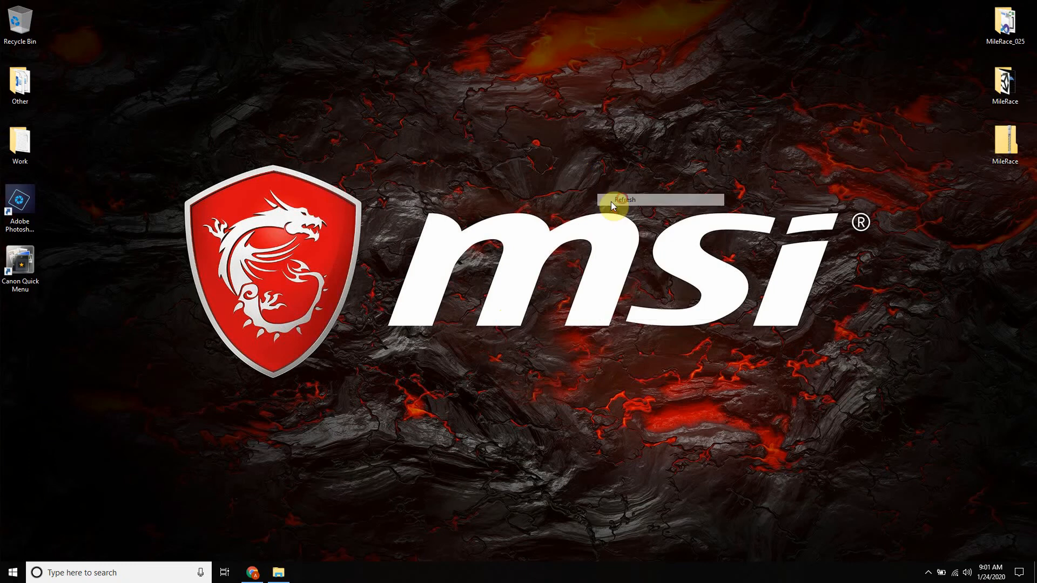
click(278, 572)
drag(882, 12, 688, 136)
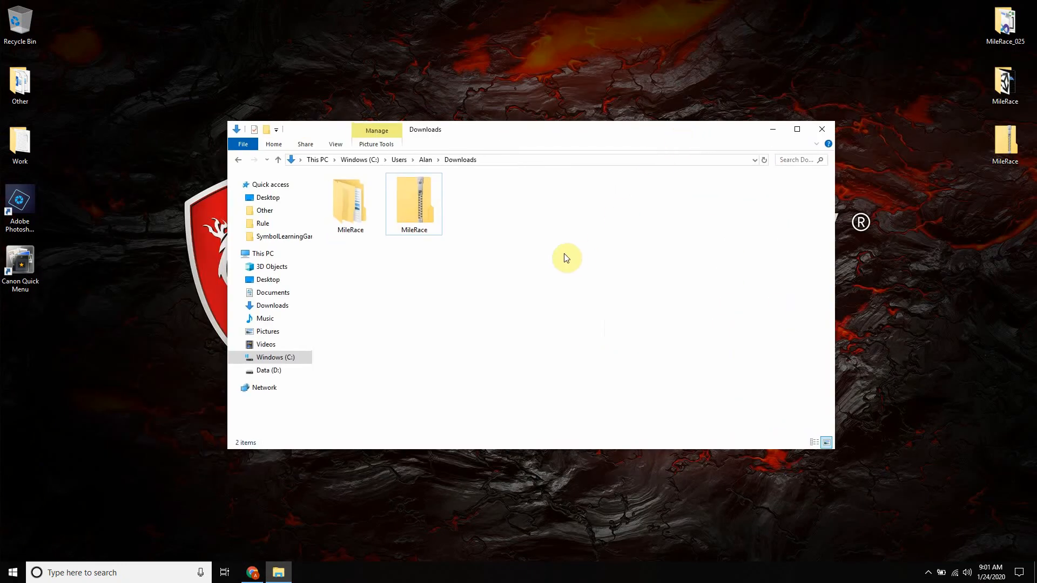
- Switch to Chrome, dismiss the download bar on the Mile Race page, and minimize both Chrome and the Downloads window
click(256, 572)
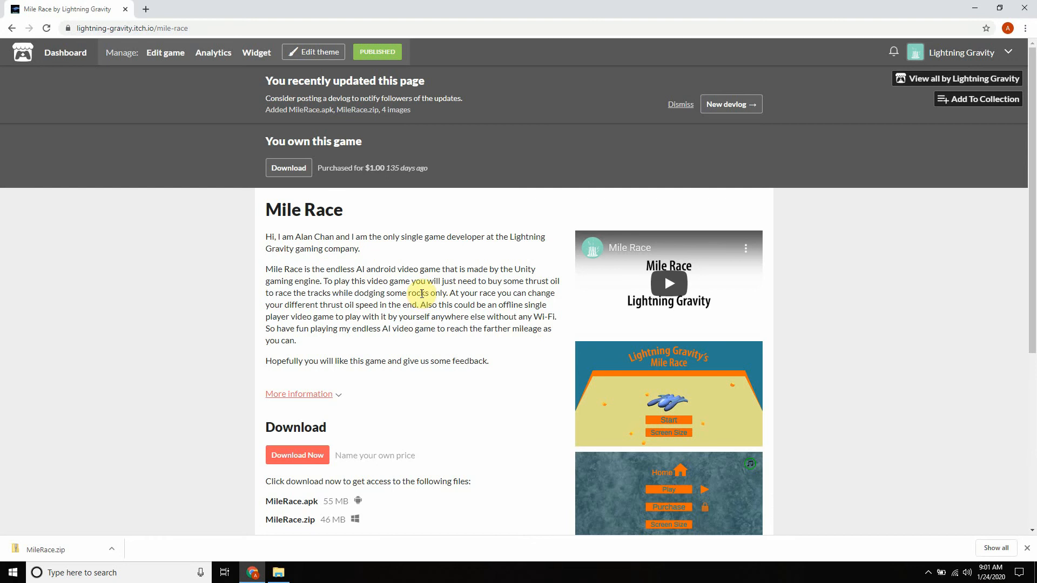
click(1028, 551)
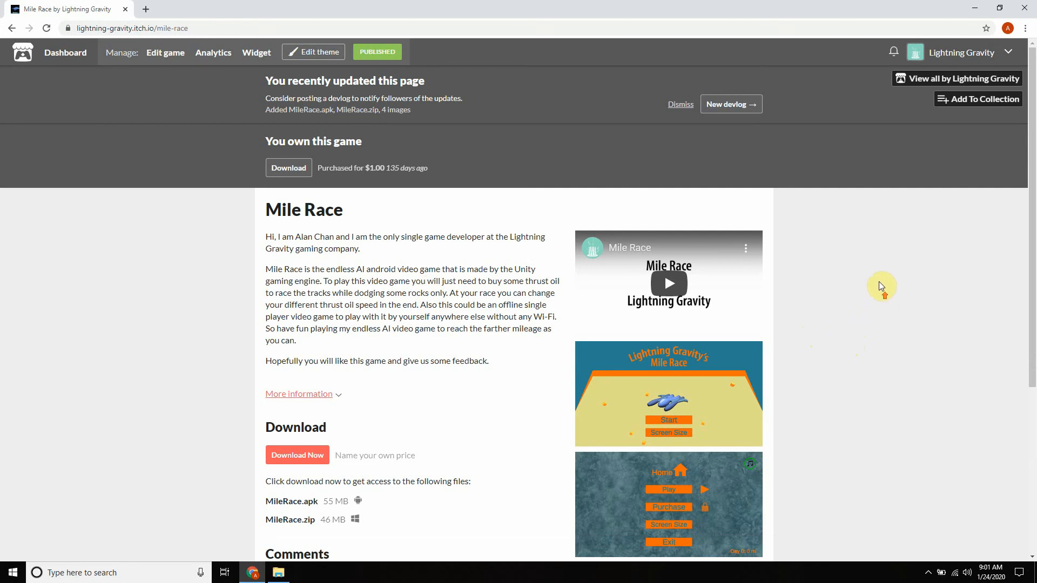
click(975, 8)
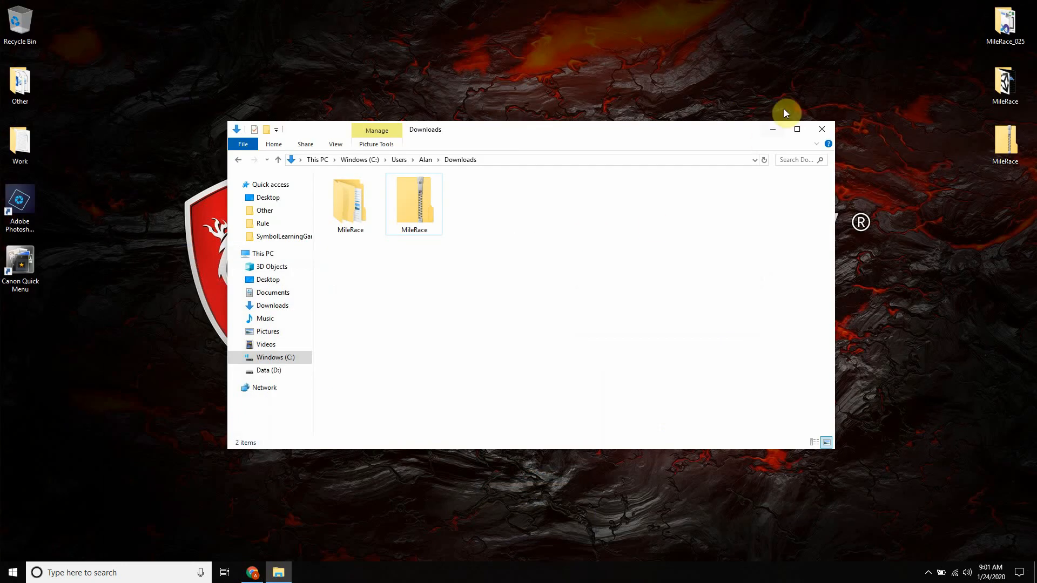
click(773, 128)
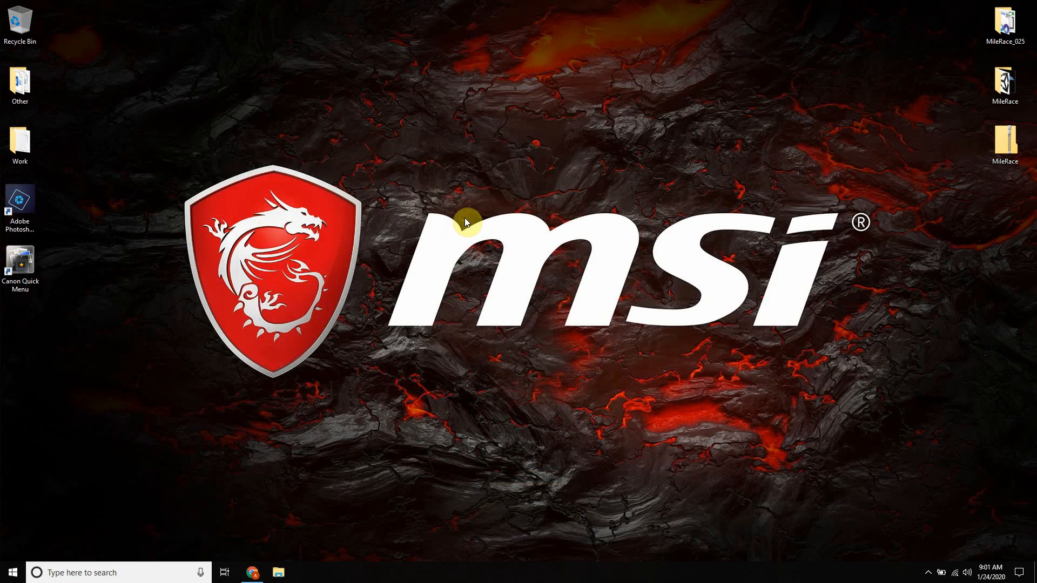